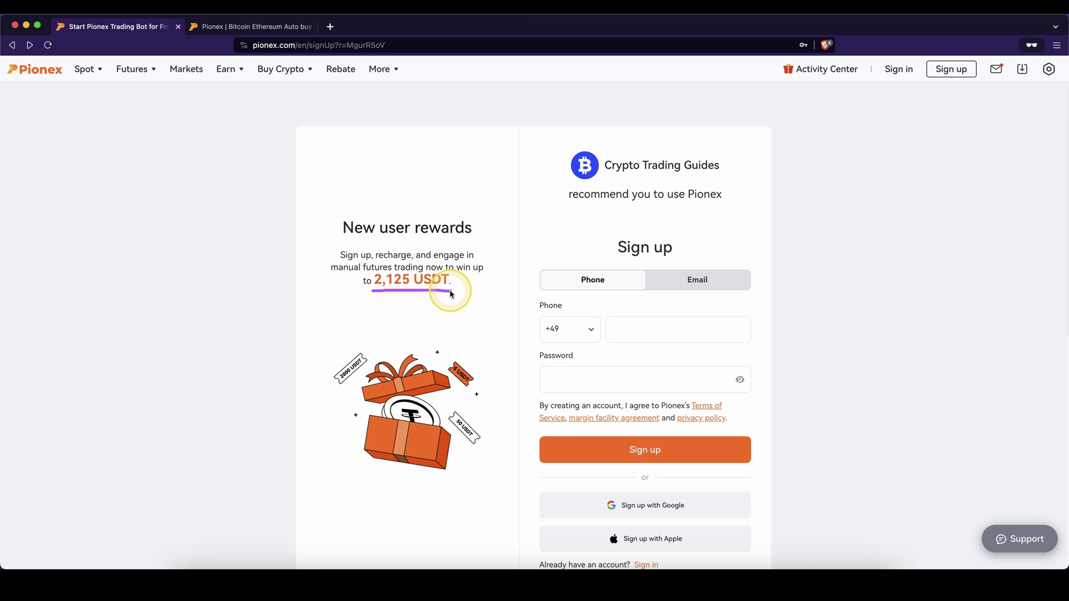
# Step: Review the newbie futures bonus tasks and the email sign-up form on the referral registration page
pyautogui.hotkey('ctrl', 'Tab')
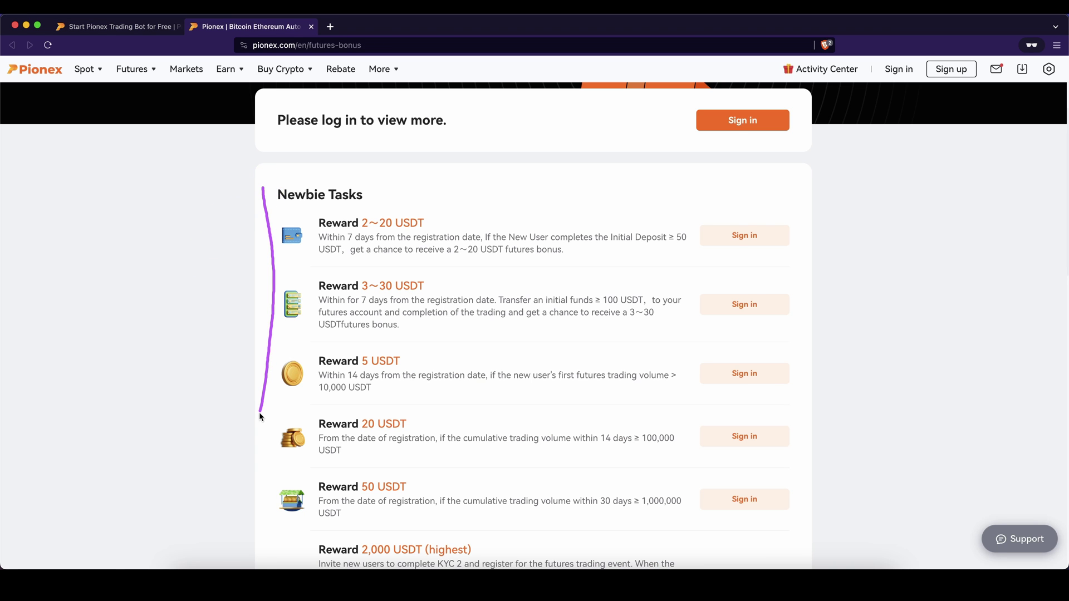
pyautogui.moveTo(448, 256); pyautogui.dragTo(522, 258)
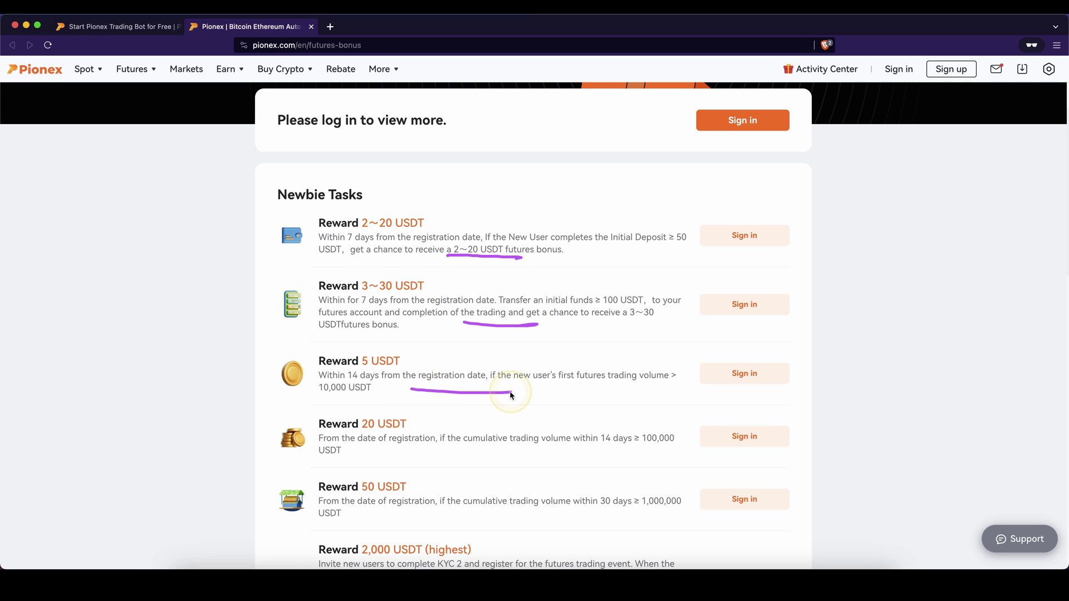
pyautogui.hotkey('ctrl', 'shift', 'Tab')
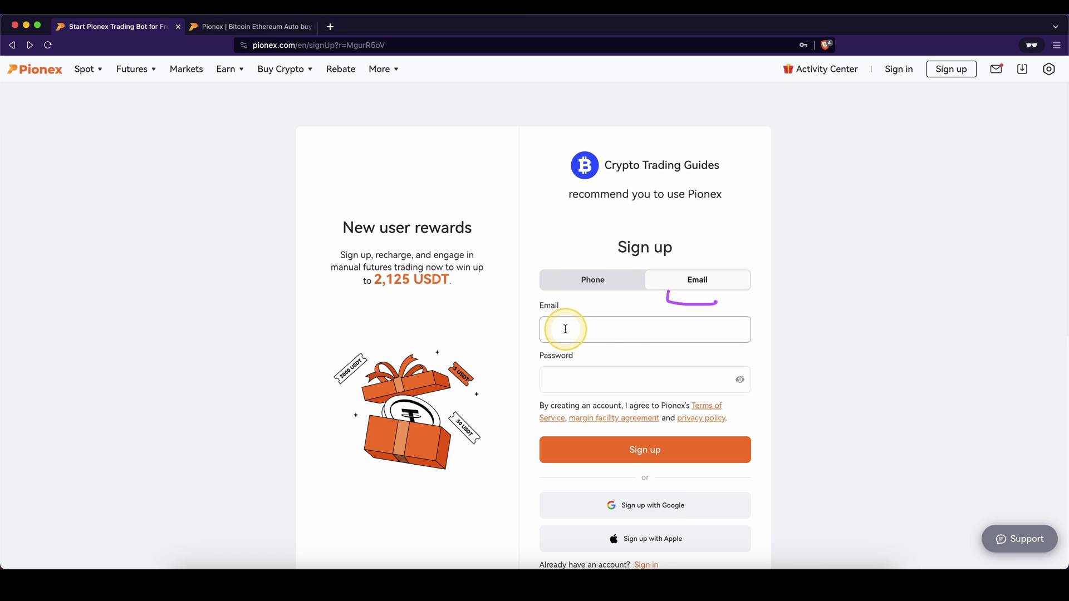
pyautogui.moveTo(564, 332); pyautogui.dragTo(624, 333)
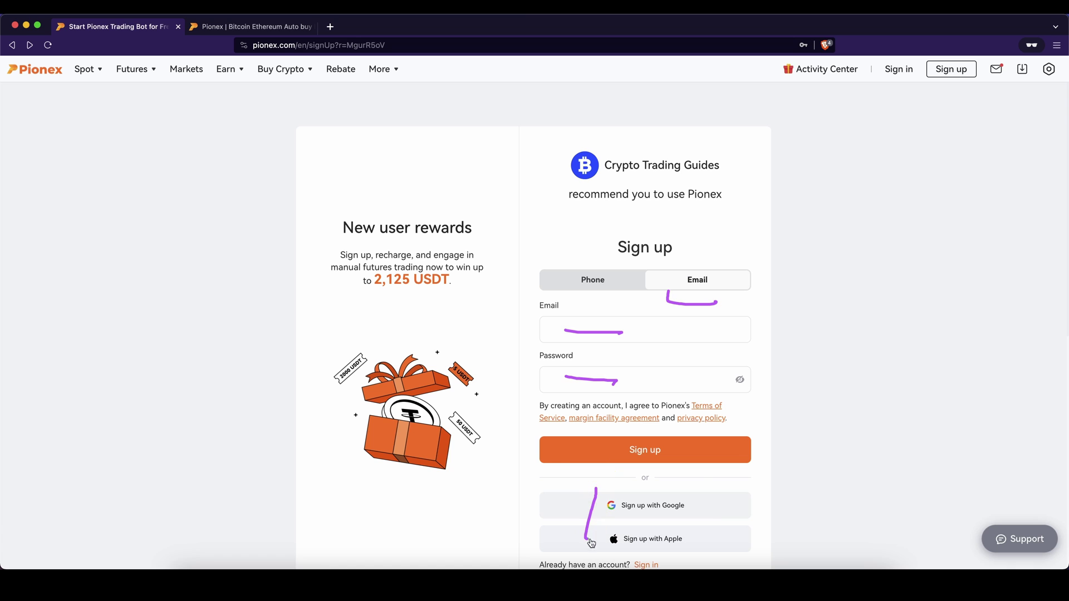
pyautogui.press('super+w')
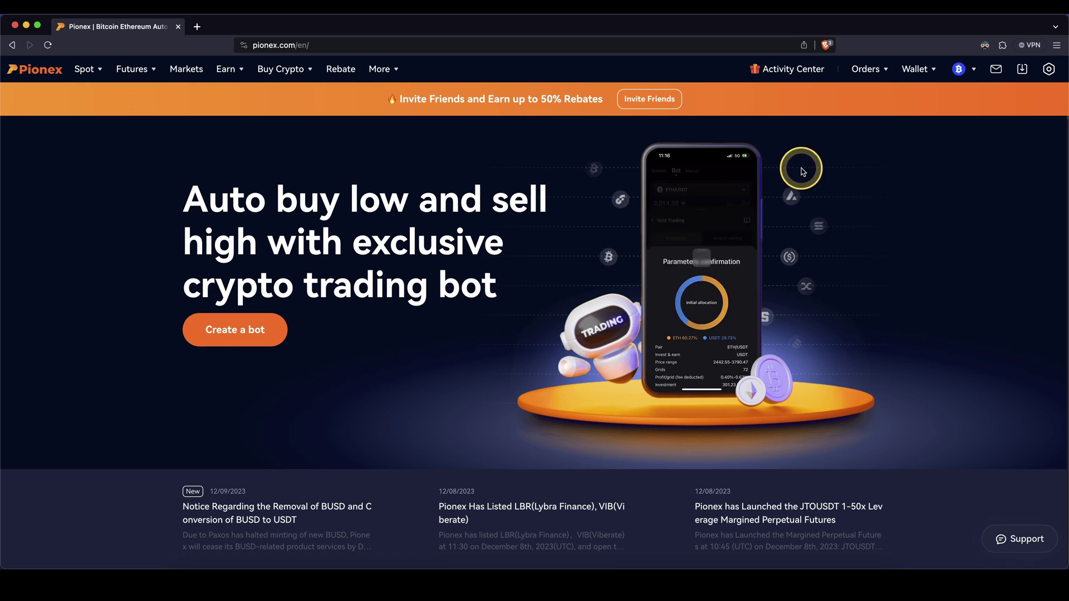
# Step: Open the wallet's balance overview and go to the account's Deposit page
pyautogui.moveTo(923, 67)
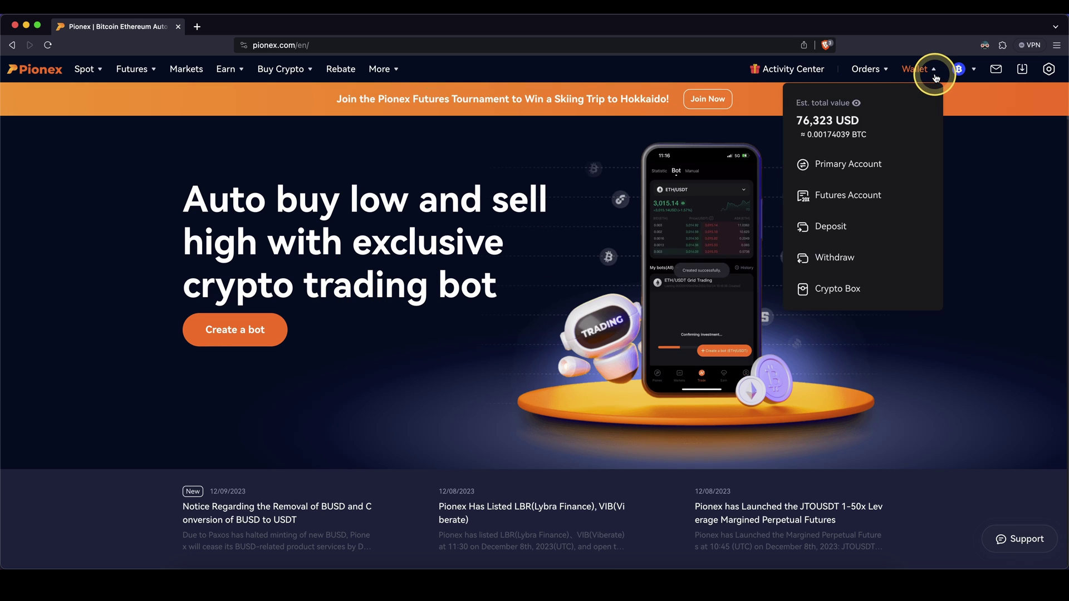
pyautogui.click(895, 121)
pyautogui.click(68, 164)
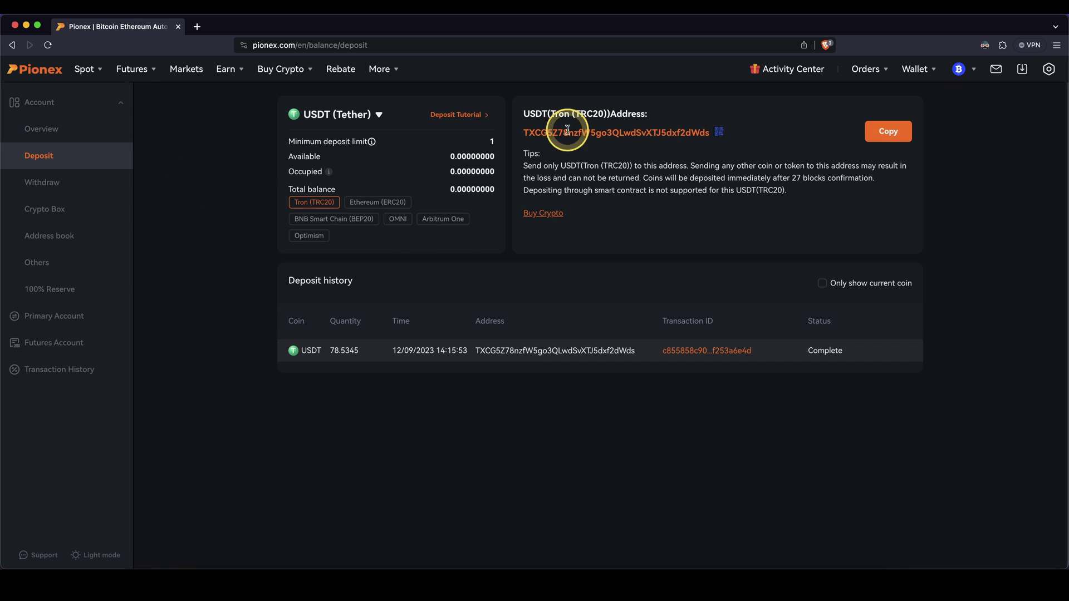
pyautogui.moveTo(290, 99); pyautogui.dragTo(417, 132)
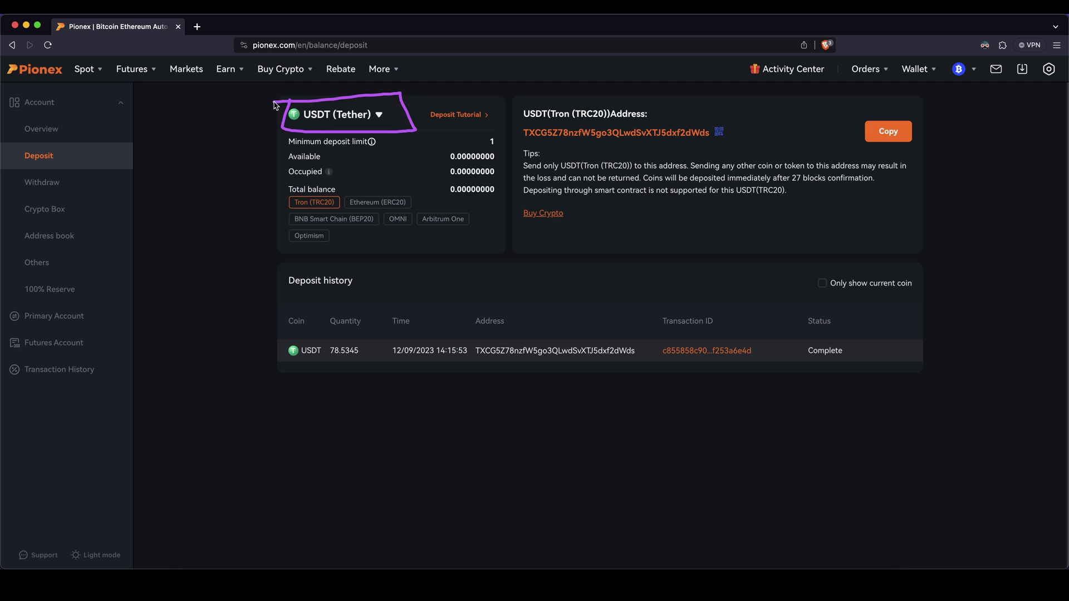
# Step: Select USDT (Tether) as the deposit coin and copy its Tron (TRC20) deposit address
pyautogui.click(370, 114)
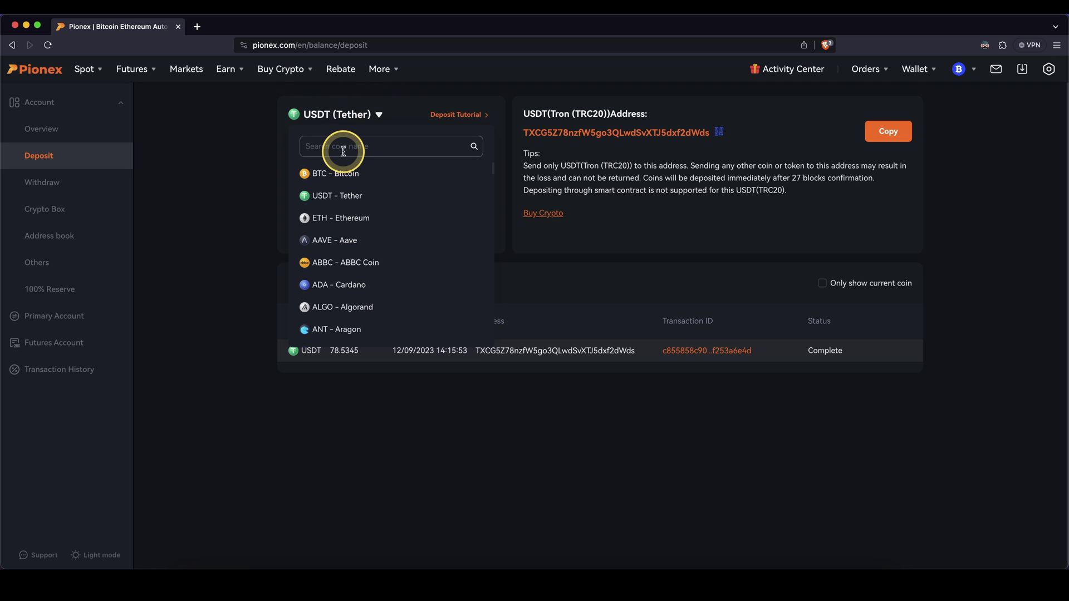
pyautogui.click(334, 196)
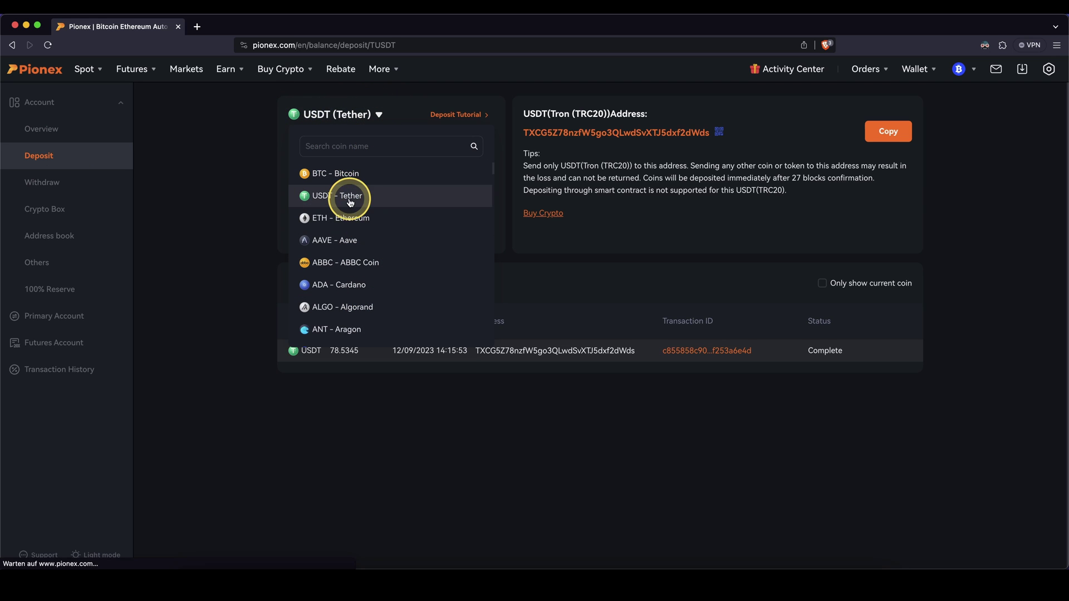
pyautogui.click(306, 123)
pyautogui.click(248, 162)
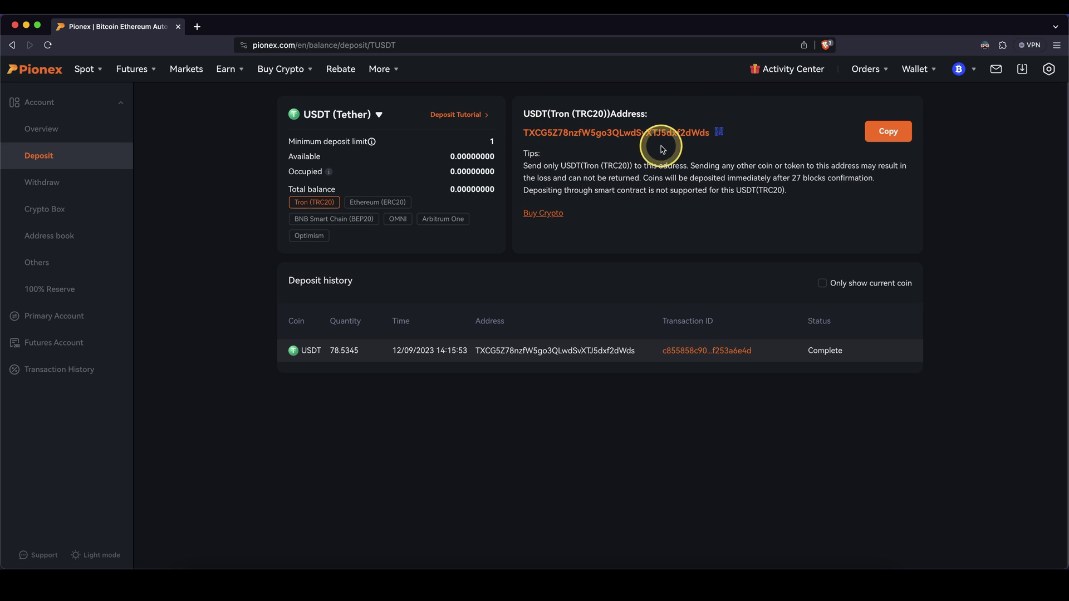
pyautogui.click(877, 139)
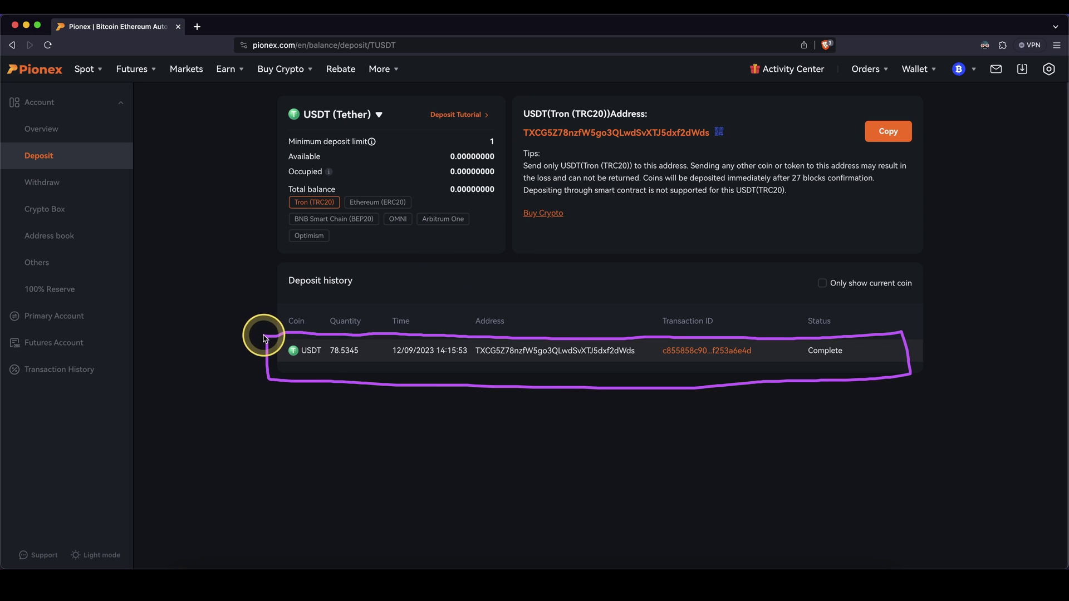
pyautogui.click(331, 114)
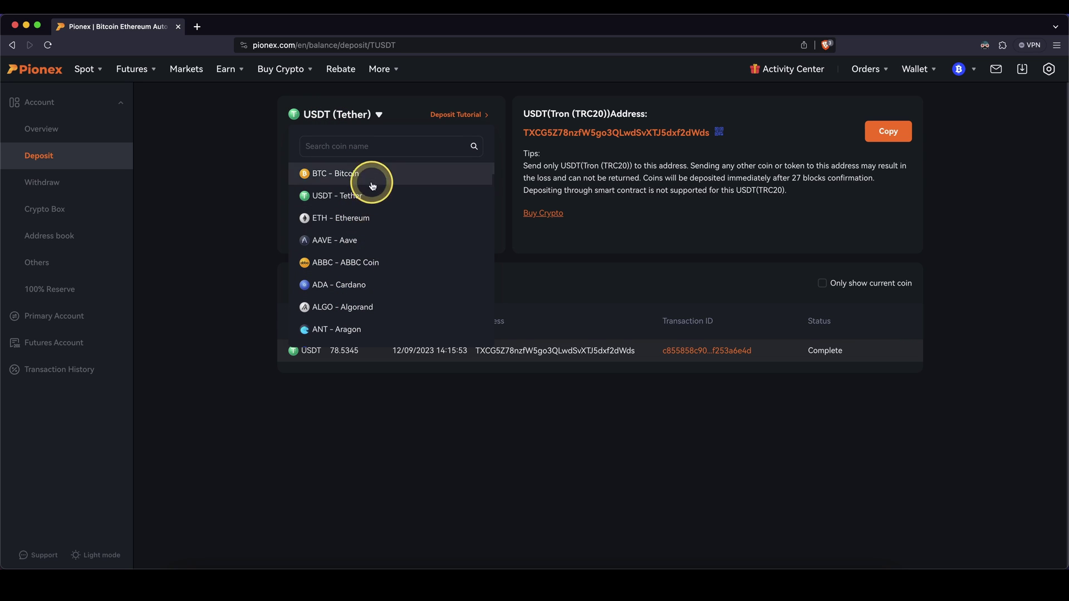
pyautogui.click(209, 197)
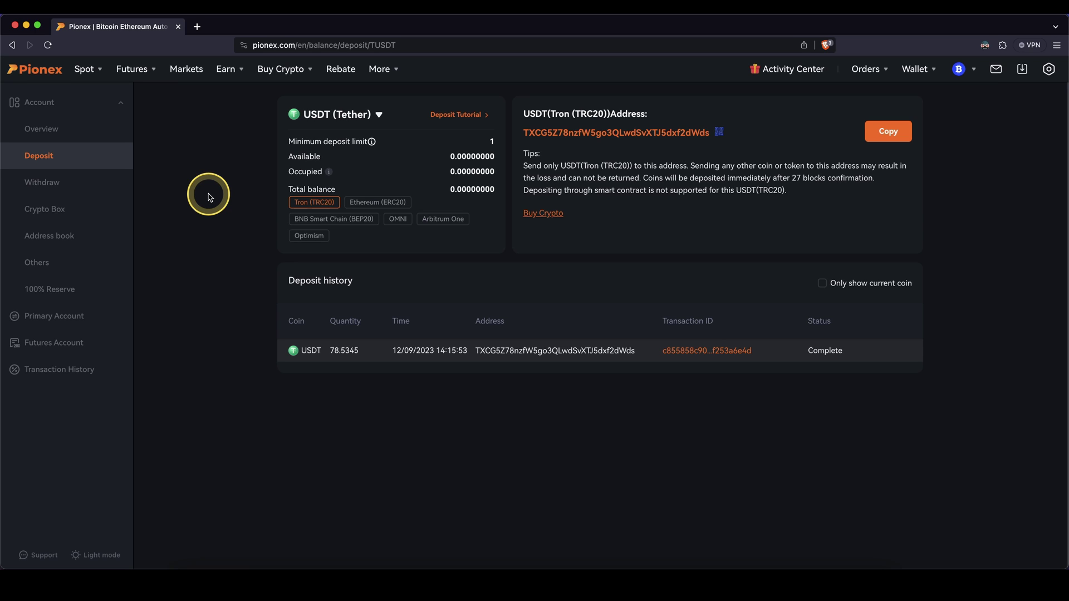
# Step: Open the Express crypto purchase page and set the spending currency to Euro (EUR)
pyautogui.moveTo(269, 81)
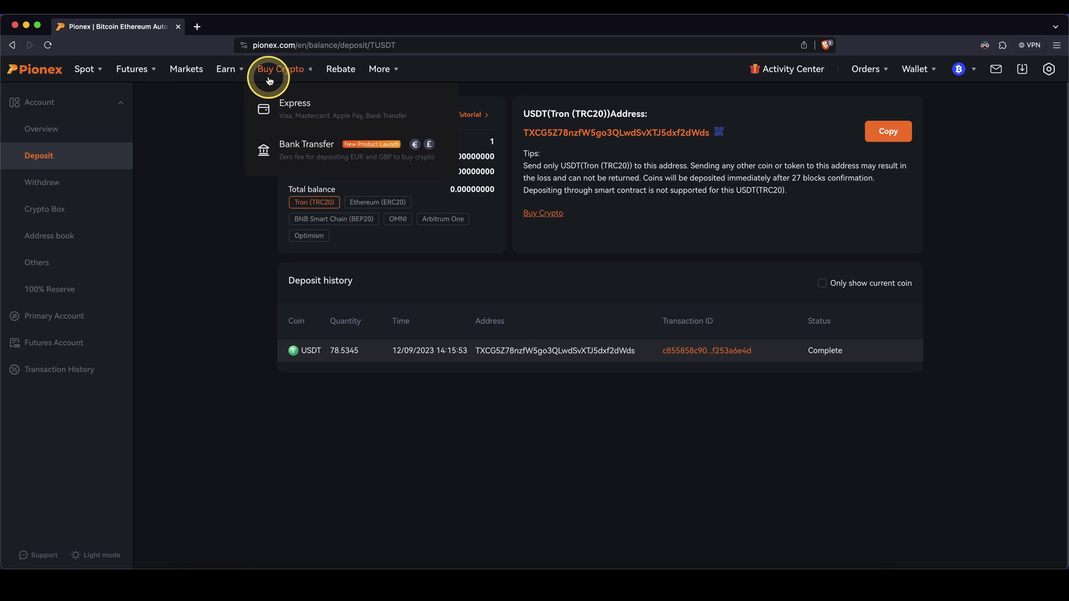
pyautogui.click(281, 106)
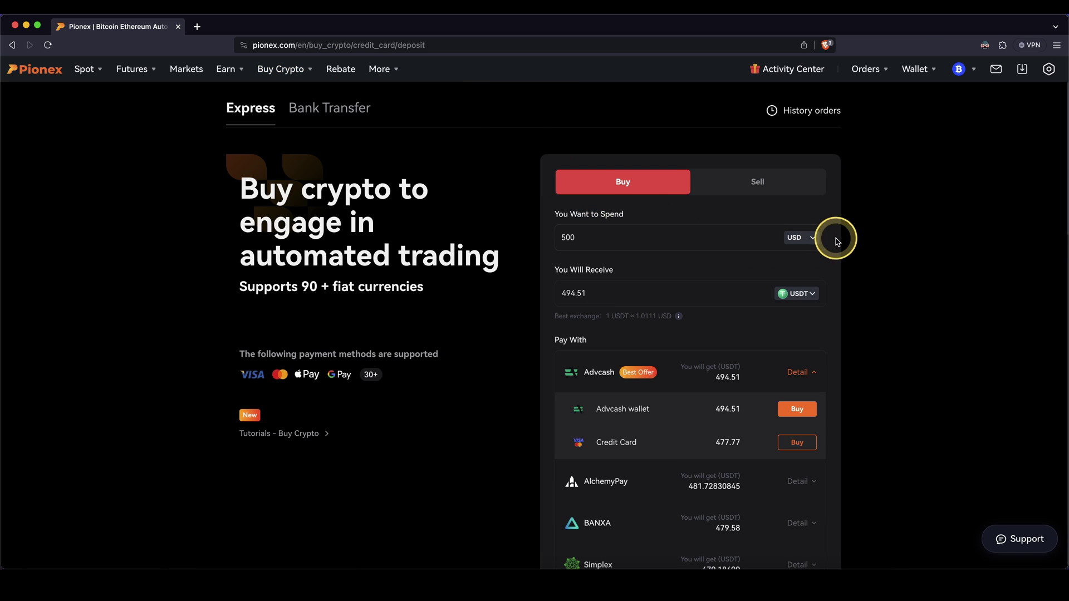
pyautogui.click(811, 240)
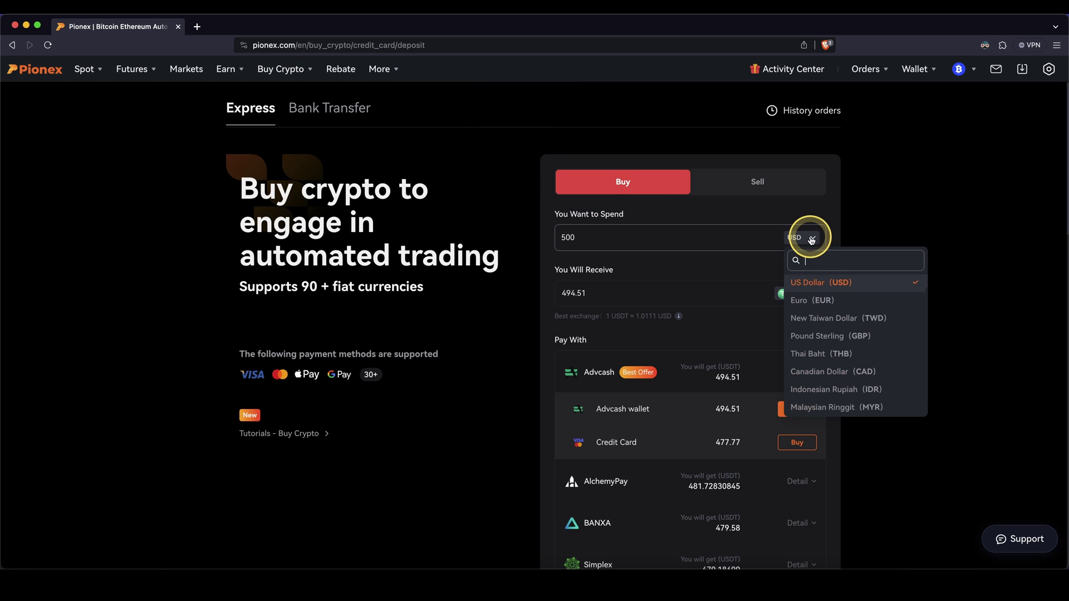
pyautogui.click(820, 292)
pyautogui.click(796, 295)
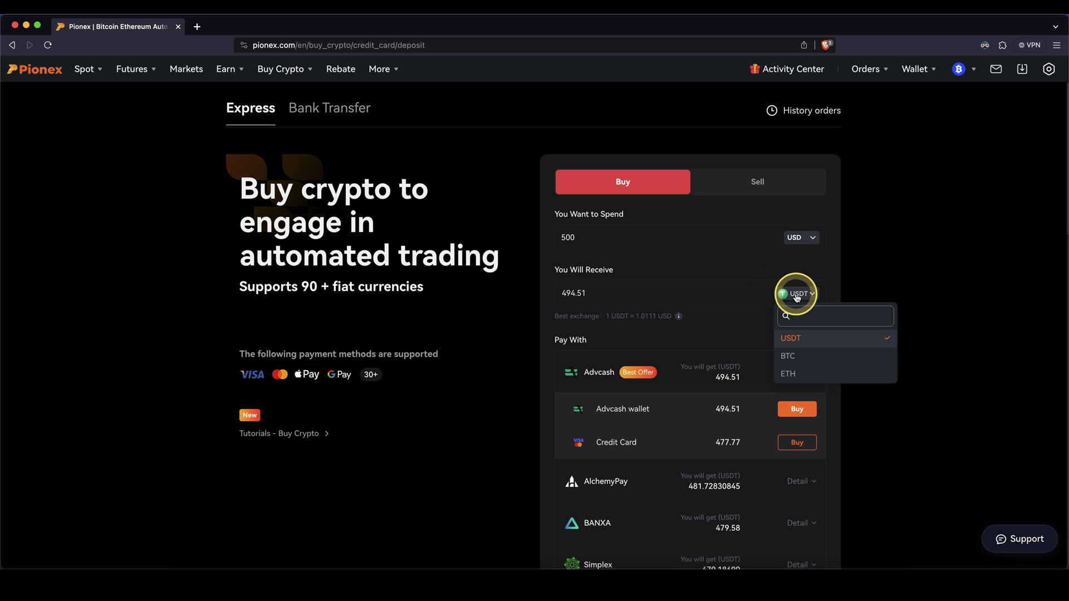
pyautogui.click(813, 238)
pyautogui.click(812, 285)
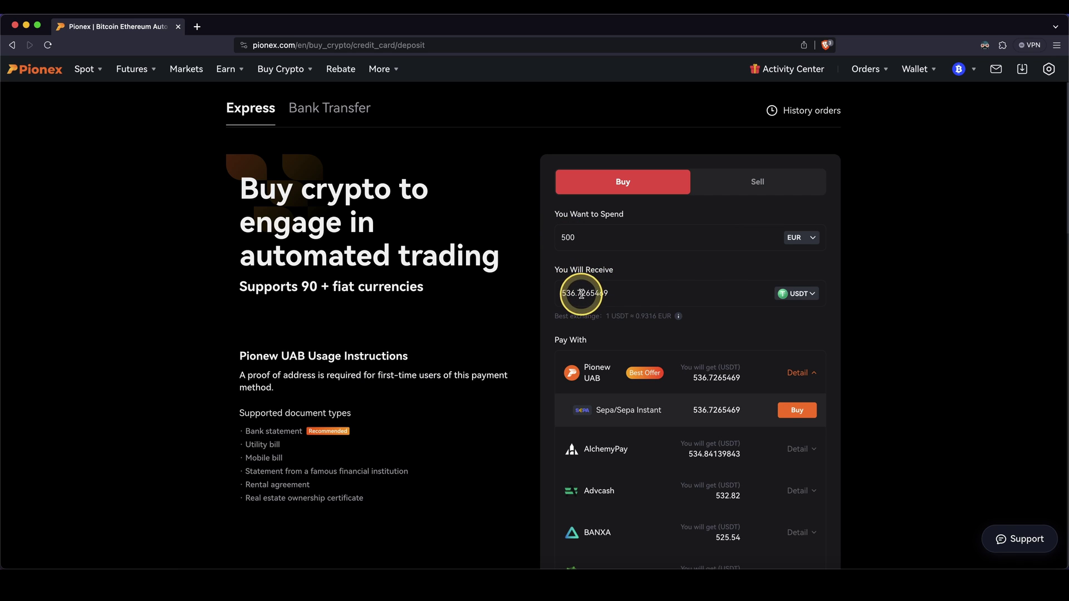
# Step: Choose USDT as the coin to receive for the euro purchase
pyautogui.click(798, 298)
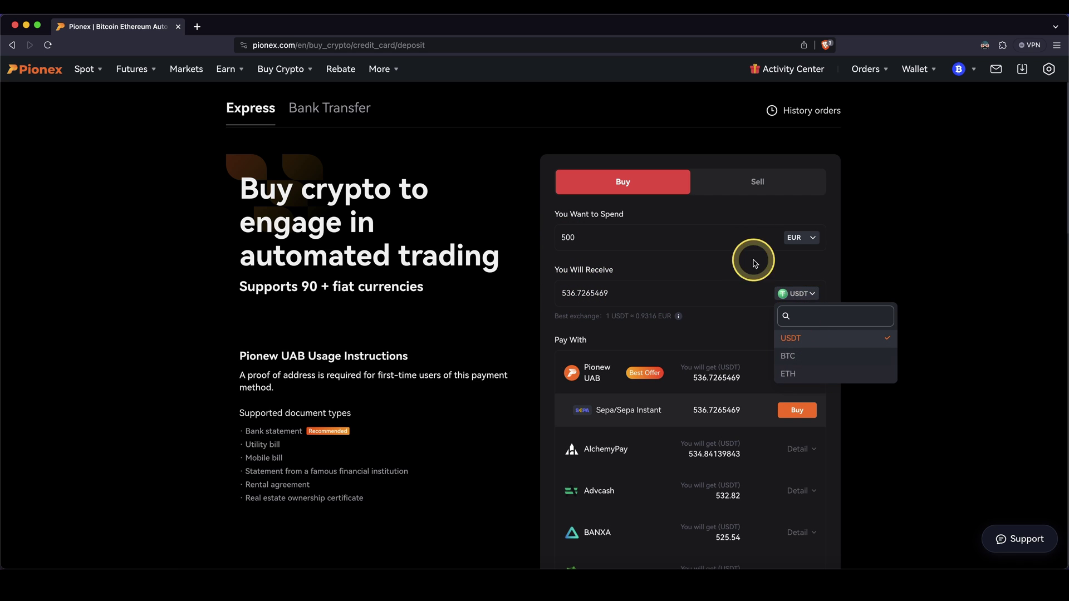
pyautogui.moveTo(790, 250)
pyautogui.mouseDown()
pyautogui.moveTo(834, 254)
pyautogui.moveTo(832, 271)
pyautogui.mouseUp()
pyautogui.moveTo(774, 324); pyautogui.dragTo(782, 412)
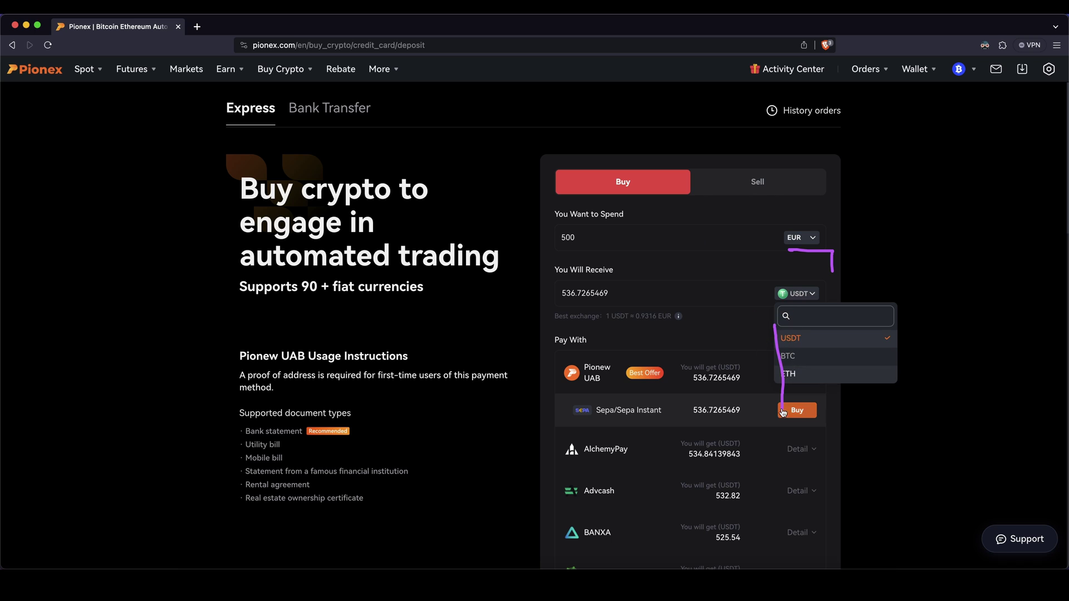
pyautogui.click(787, 332)
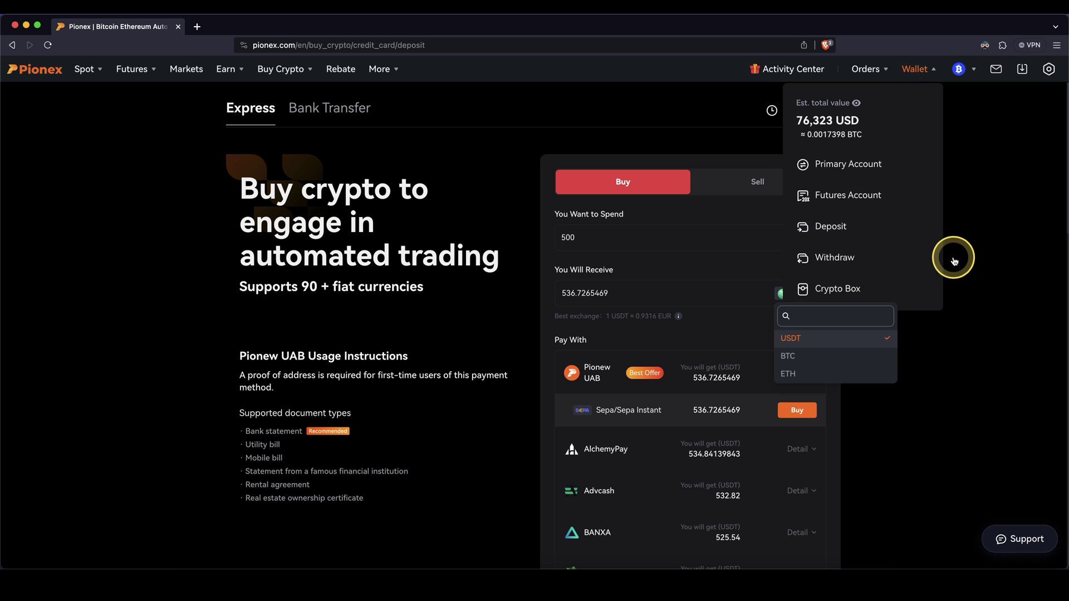
pyautogui.click(796, 341)
# Step: Examine the purchase providers and expand BANXA's details to review its Google Pay, Apple Pay and Visa/Mastercard options
pyautogui.scroll(-3, 688, 282)
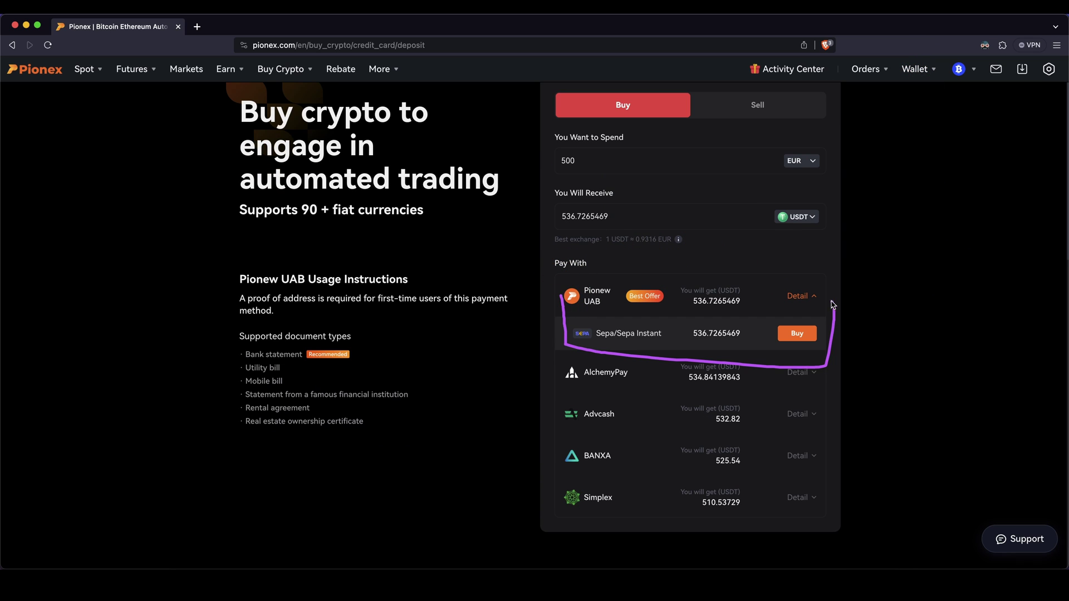
pyautogui.moveTo(579, 345); pyautogui.dragTo(665, 341)
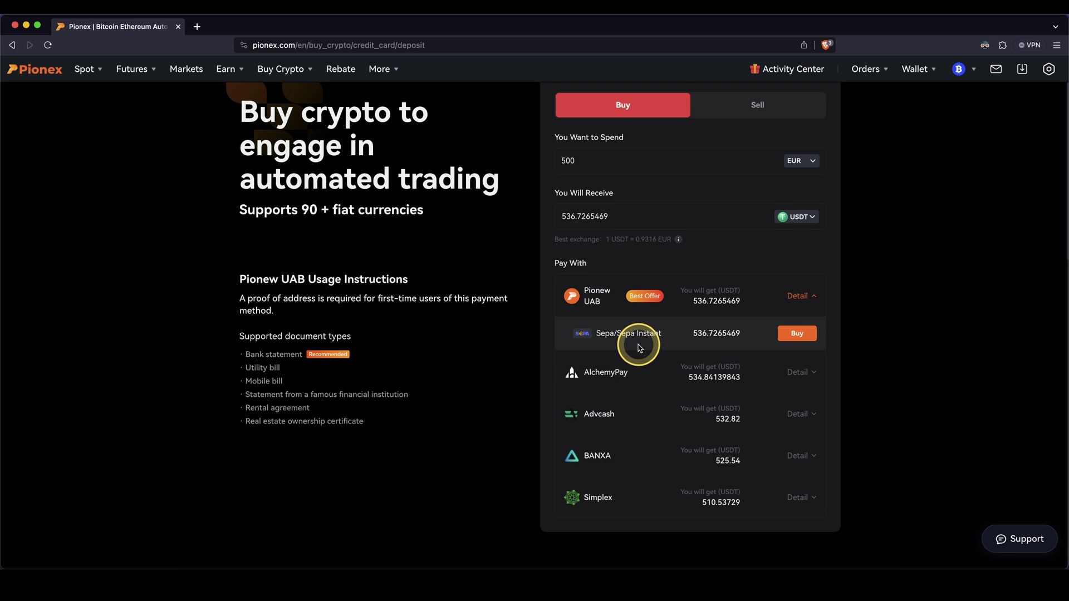
pyautogui.click(797, 452)
pyautogui.scroll(-3, 707, 442)
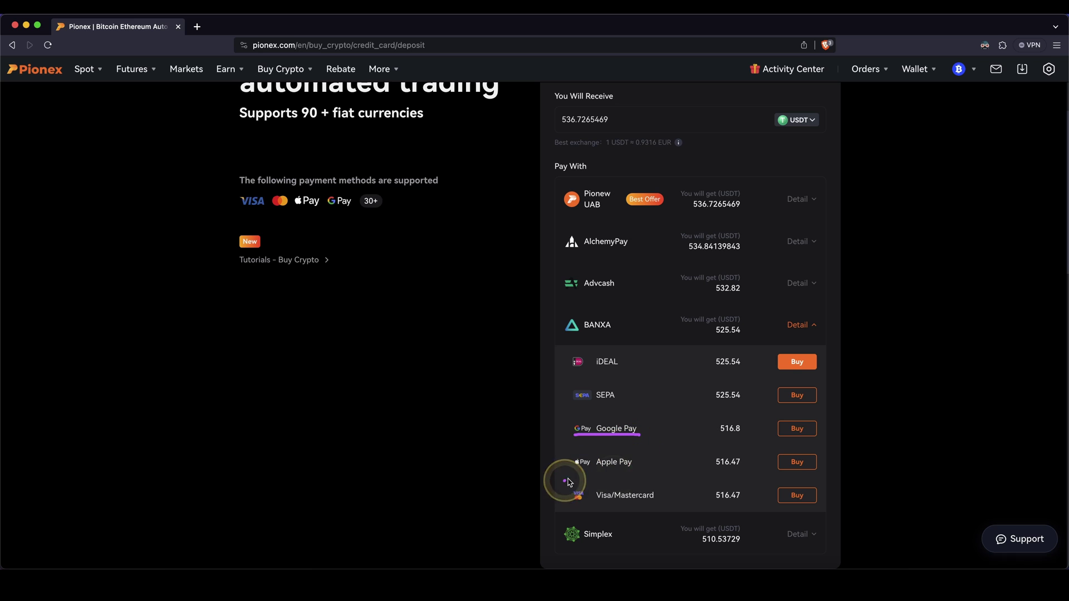
pyautogui.moveTo(576, 508); pyautogui.dragTo(652, 508)
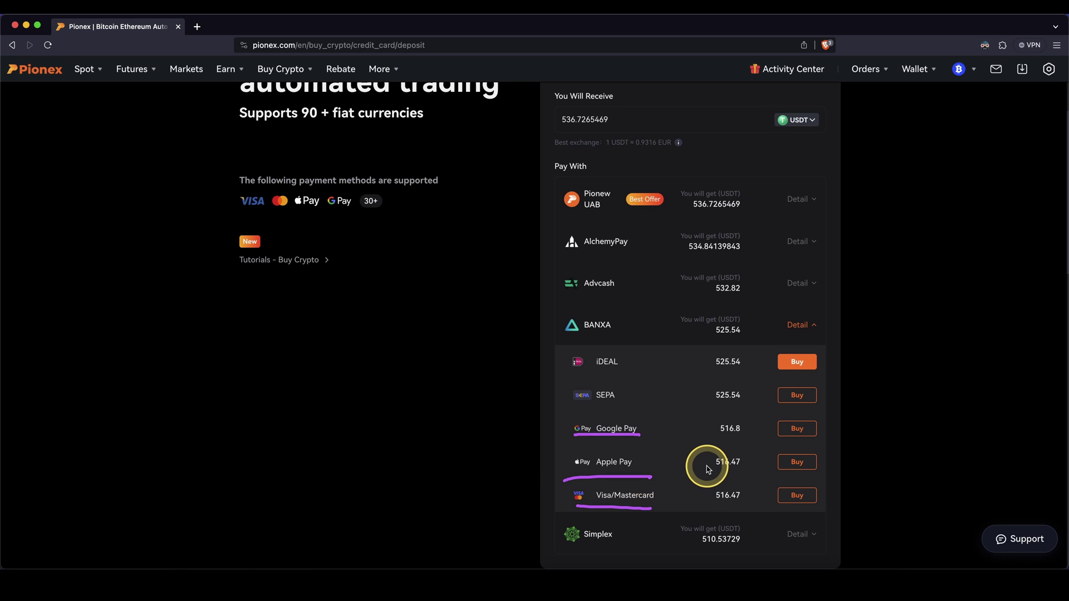
pyautogui.press('Escape')
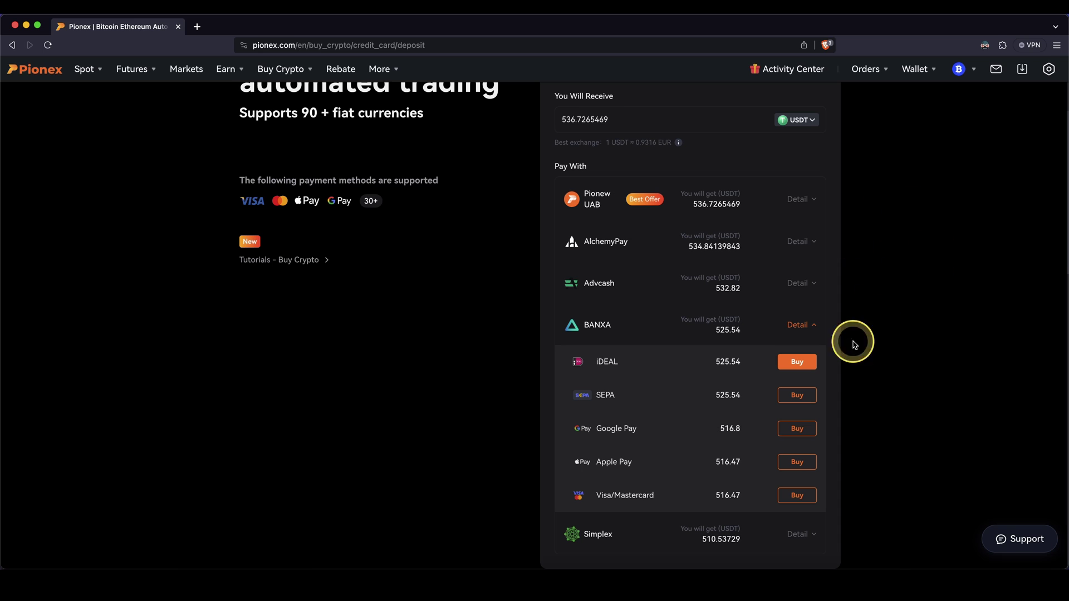
pyautogui.moveTo(833, 363); pyautogui.dragTo(905, 335)
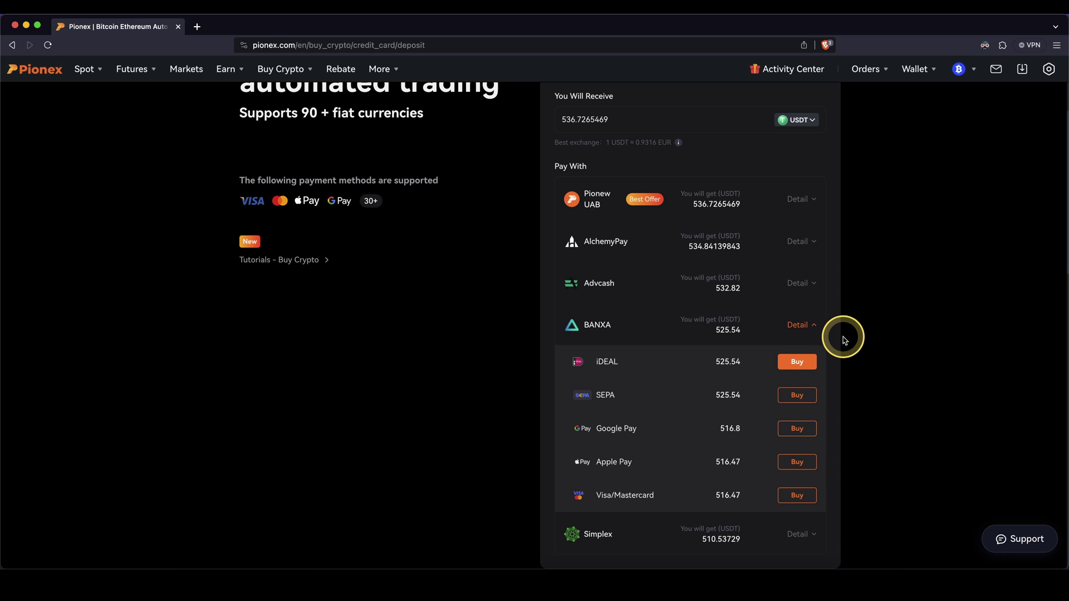
pyautogui.scroll(5, 845, 340)
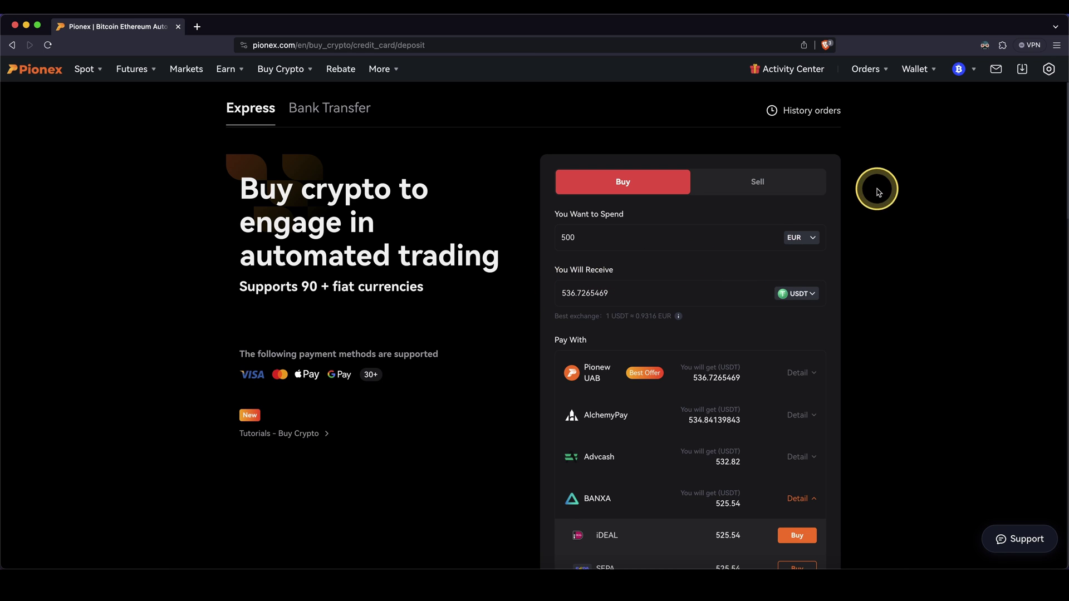
# Step: Open the wallet's balance overview and check the Primary Account and Futures Account balances
pyautogui.moveTo(916, 79)
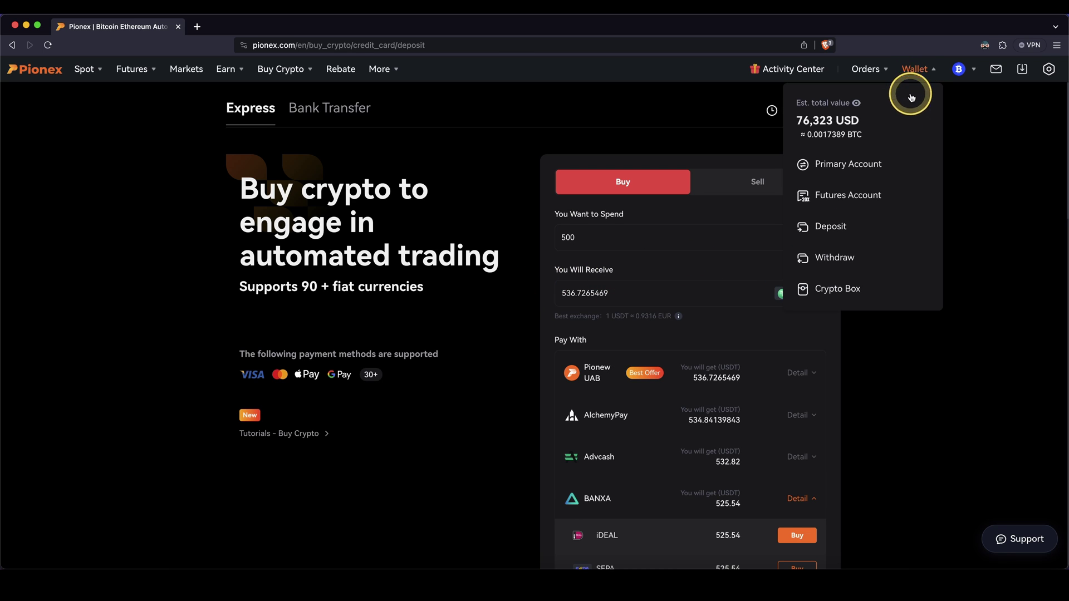
pyautogui.click(890, 119)
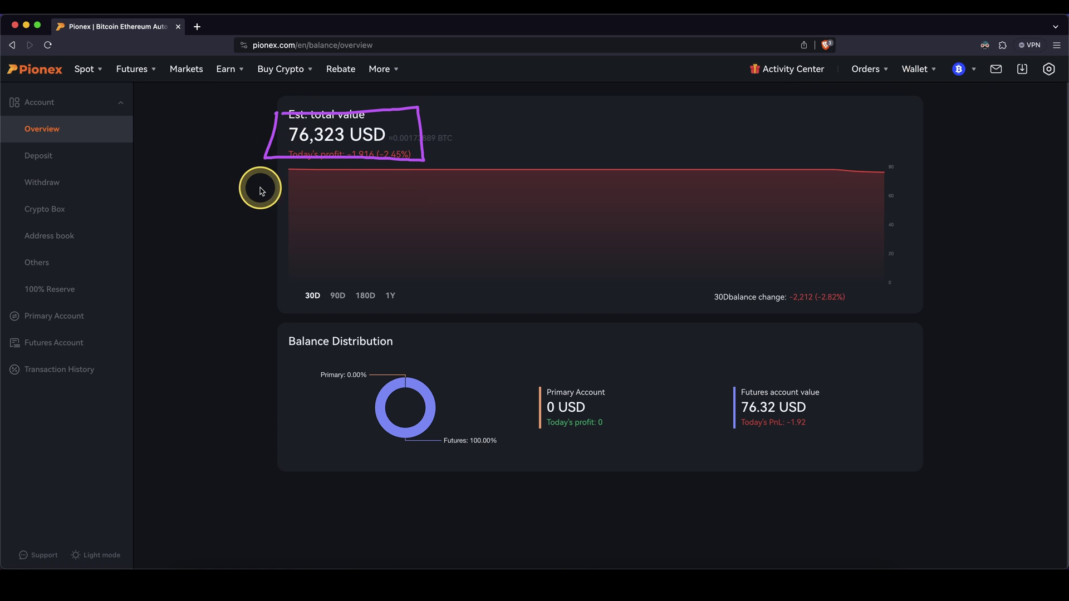
pyautogui.click(55, 318)
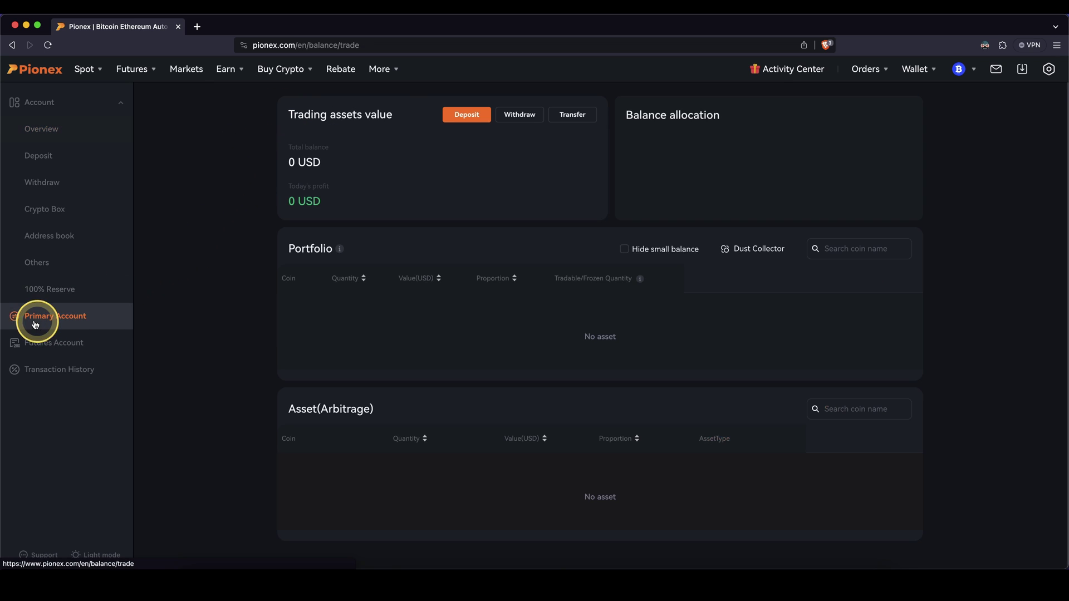
pyautogui.click(91, 342)
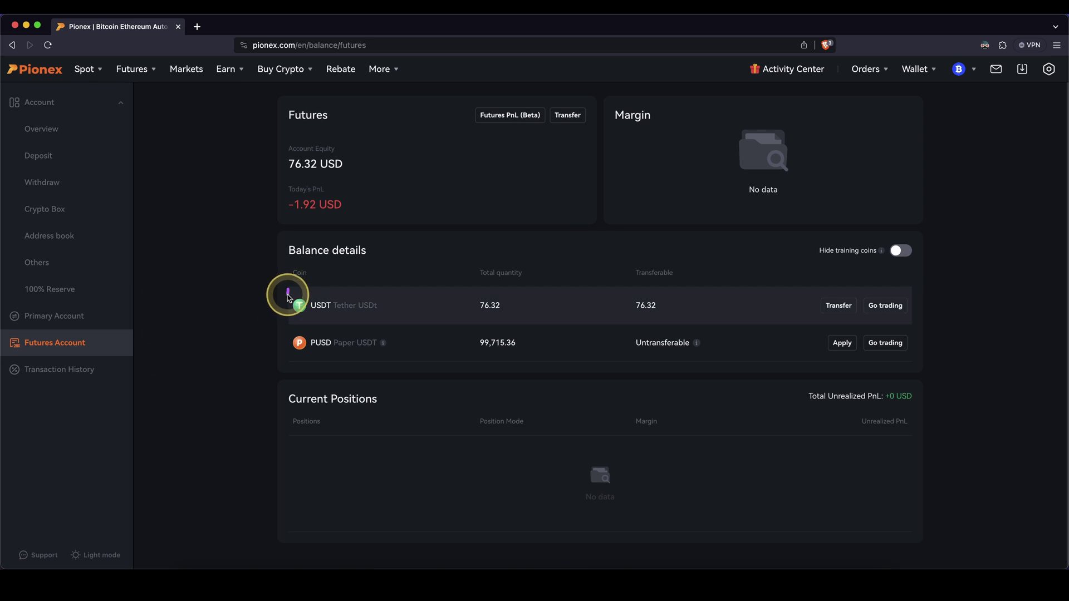
# Step: Open the transfer form from Primary Account to Futures Account, choose USDT as the coin, and close it without transferring
pyautogui.moveTo(288, 297)
pyautogui.mouseDown()
pyautogui.moveTo(382, 321)
pyautogui.moveTo(260, 294)
pyautogui.mouseUp()
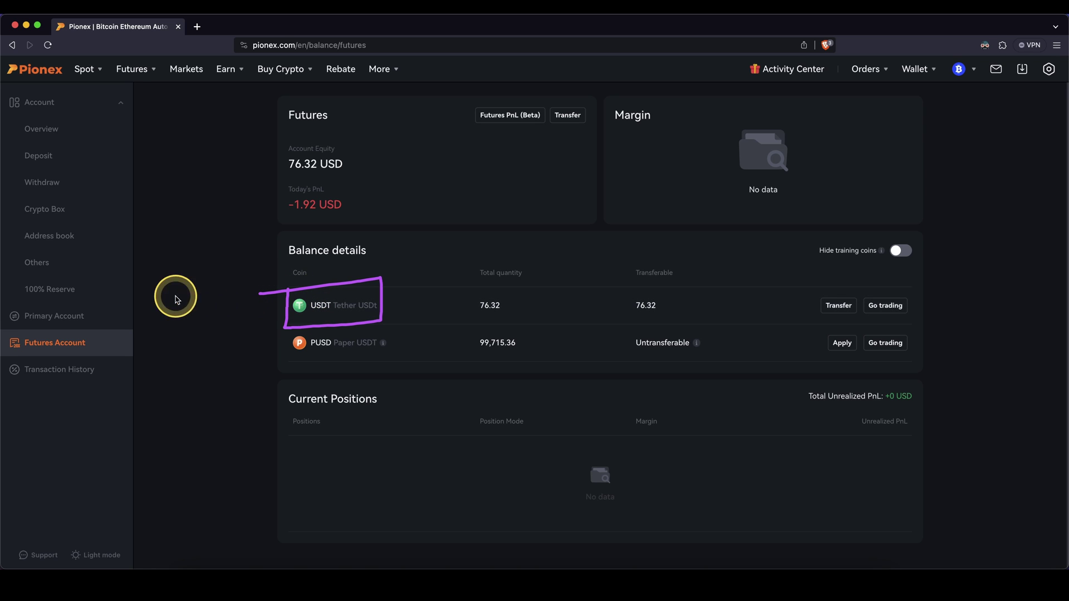
pyautogui.click(568, 115)
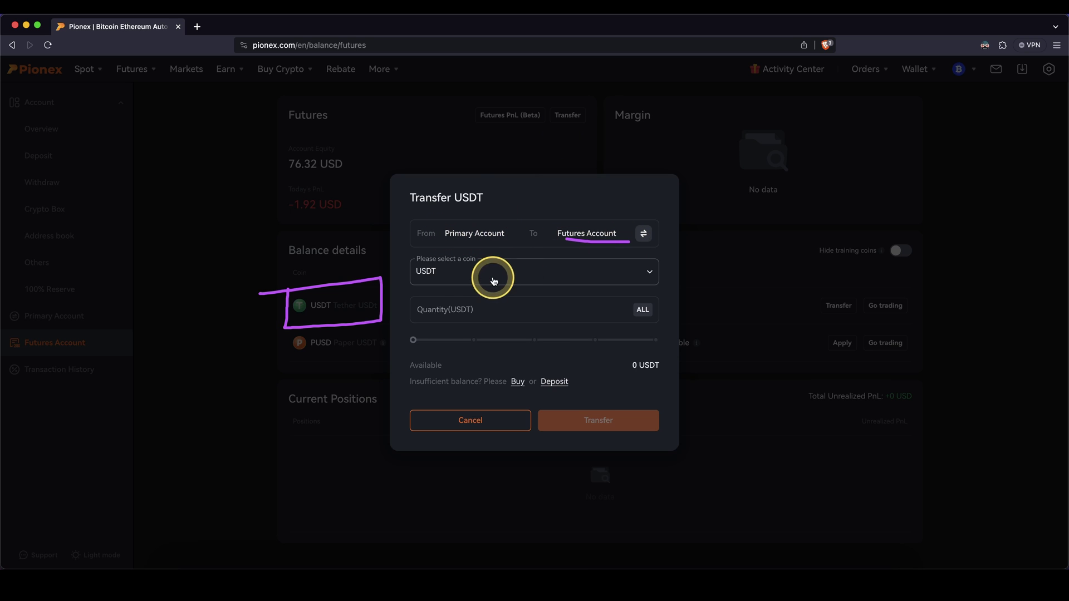
pyautogui.click(465, 275)
pyautogui.click(462, 296)
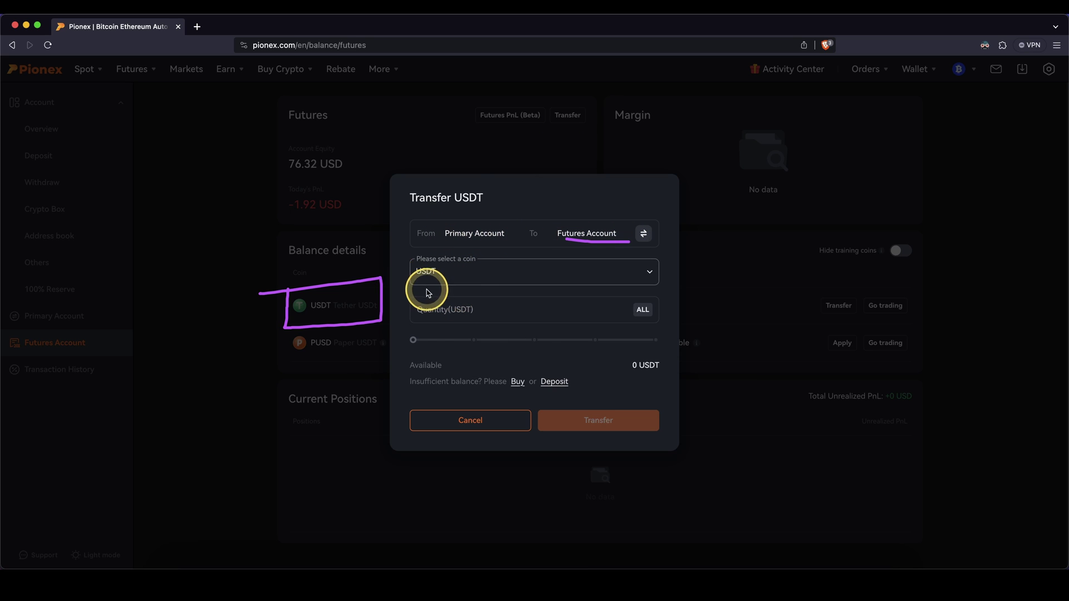
pyautogui.moveTo(433, 277); pyautogui.dragTo(462, 276)
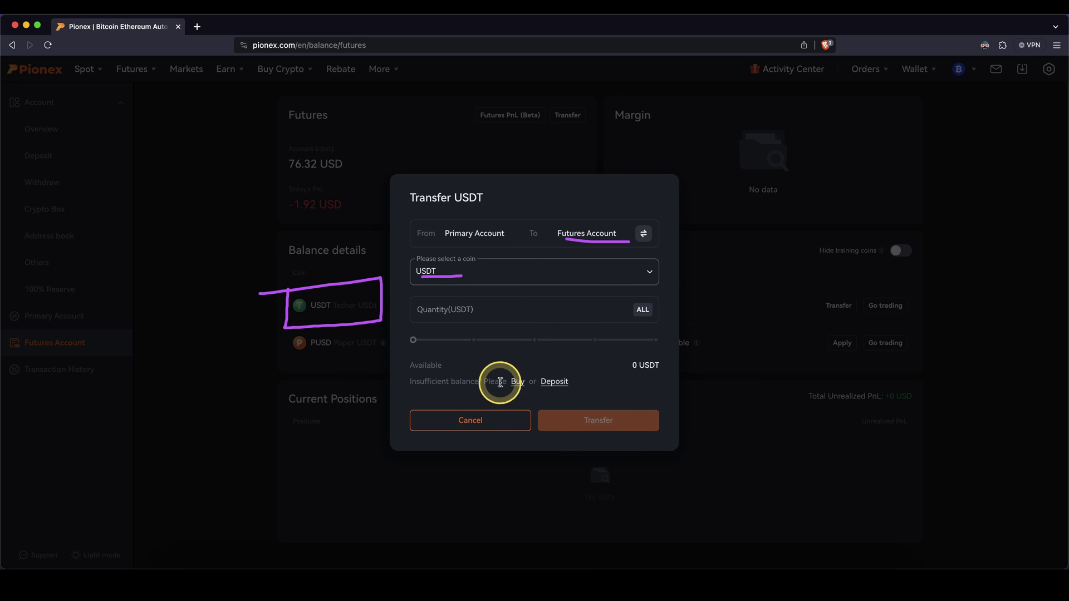
pyautogui.click(480, 419)
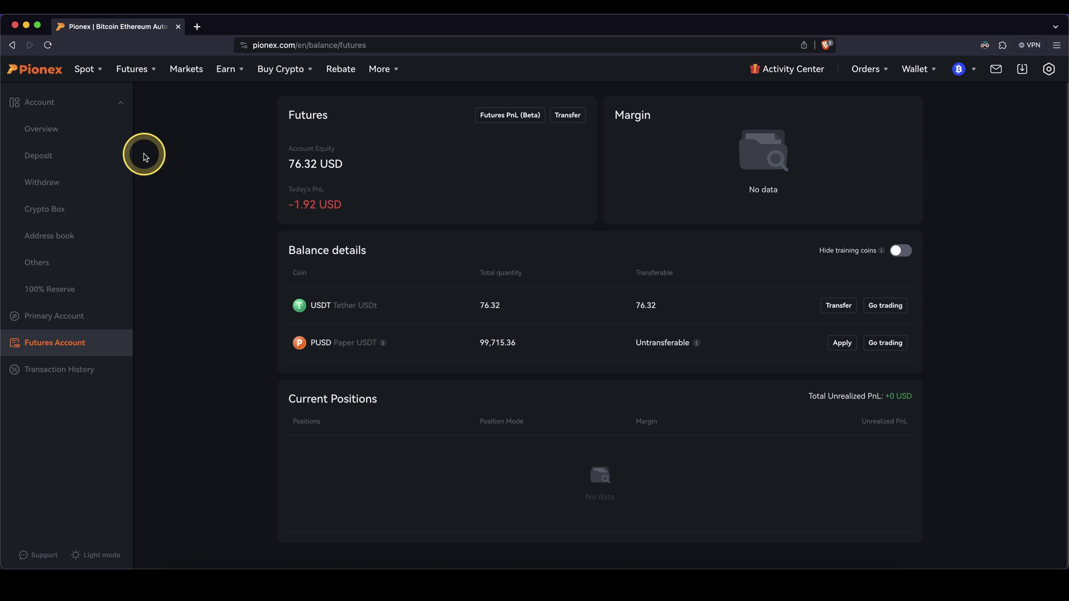
# Step: Open the instant Convert page and choose BTC as the coin to convert into USDT
pyautogui.moveTo(96, 79)
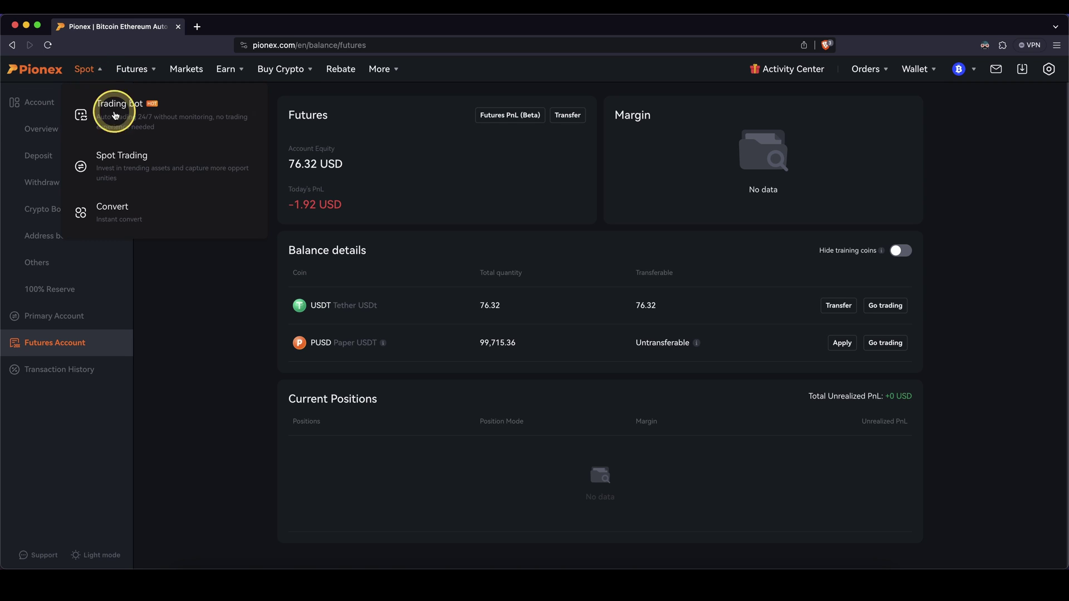
pyautogui.click(128, 222)
pyautogui.click(463, 224)
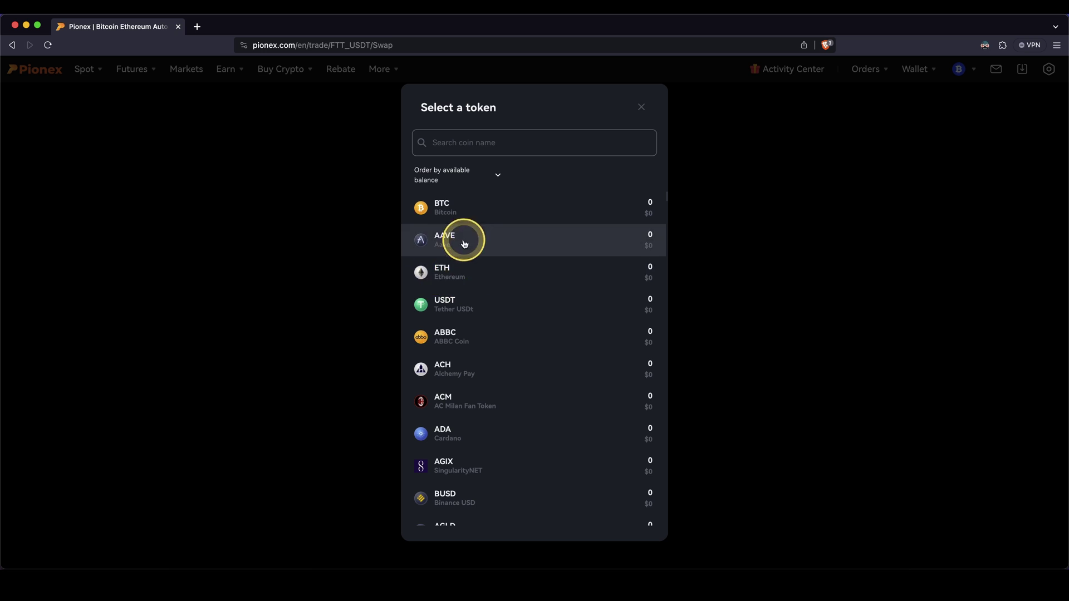
pyautogui.click(472, 221)
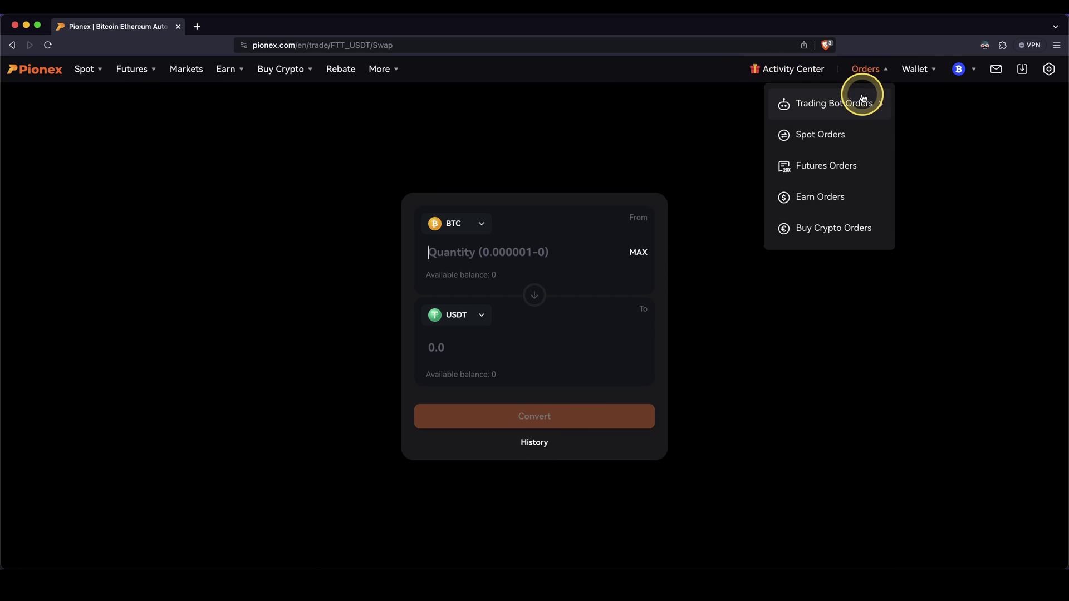
# Step: Return to the wallet's Futures Account and check its USDT balance
pyautogui.moveTo(915, 69)
pyautogui.click(867, 191)
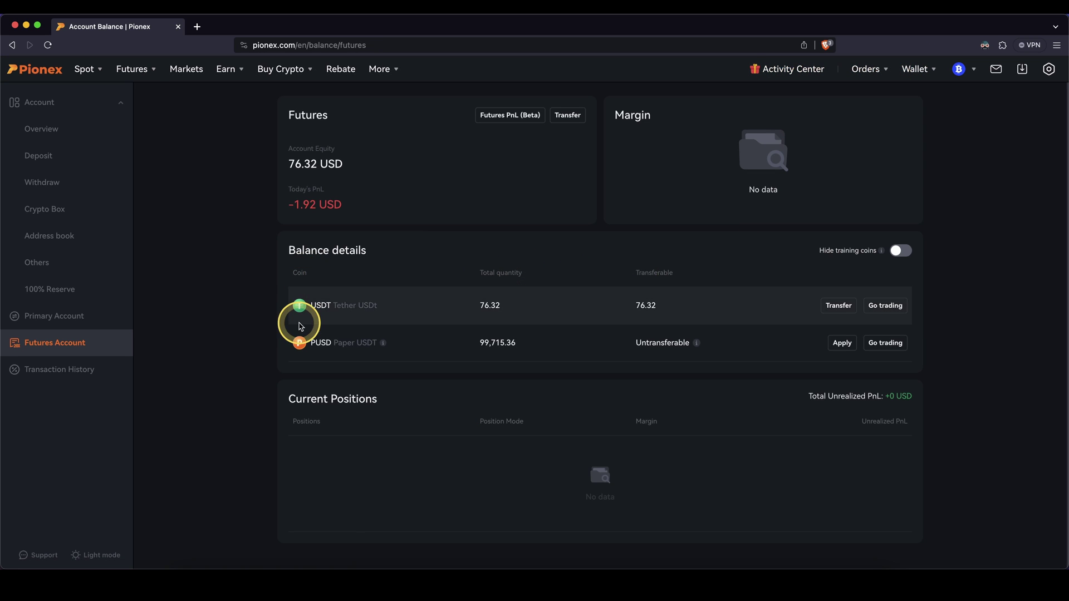
pyautogui.moveTo(471, 330); pyautogui.dragTo(512, 290)
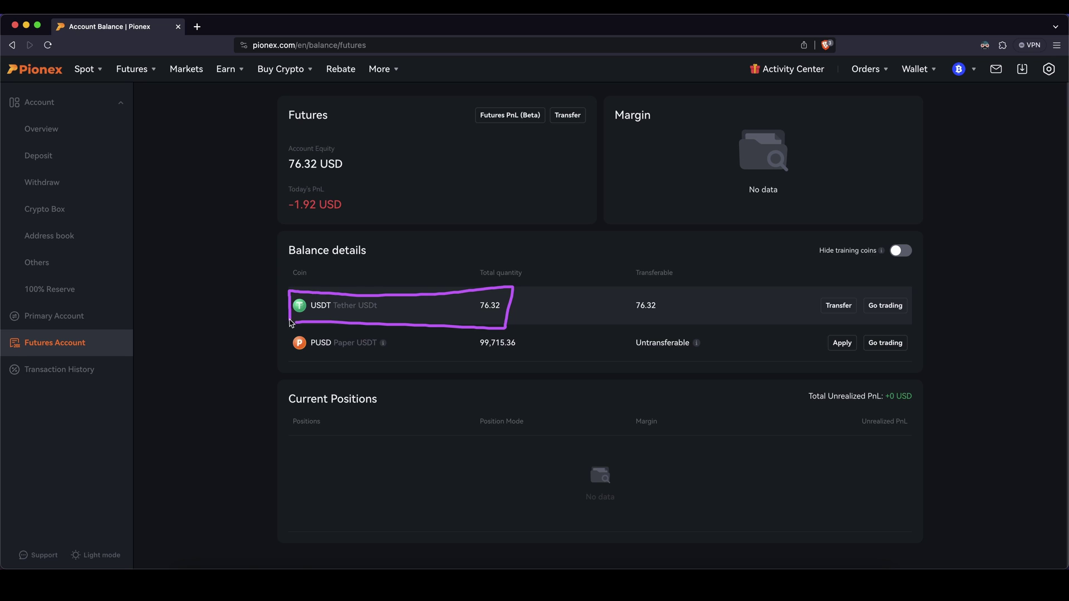
pyautogui.click(236, 325)
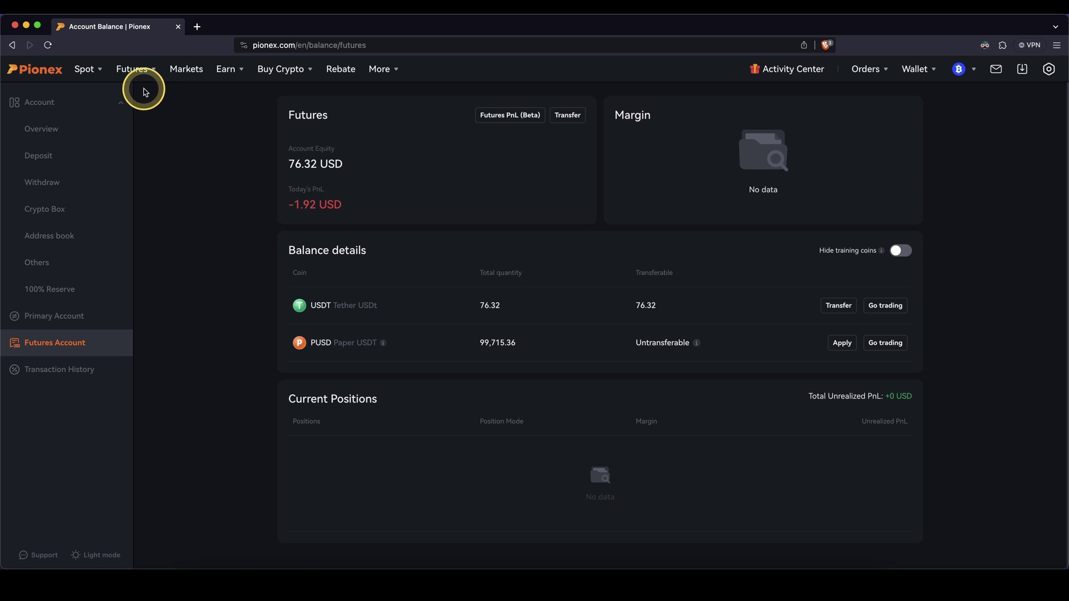
# Step: Open the manual futures trading page for BTCUSDT Perp and browse the list of USDT perpetual pairs
pyautogui.moveTo(144, 81)
pyautogui.click(161, 162)
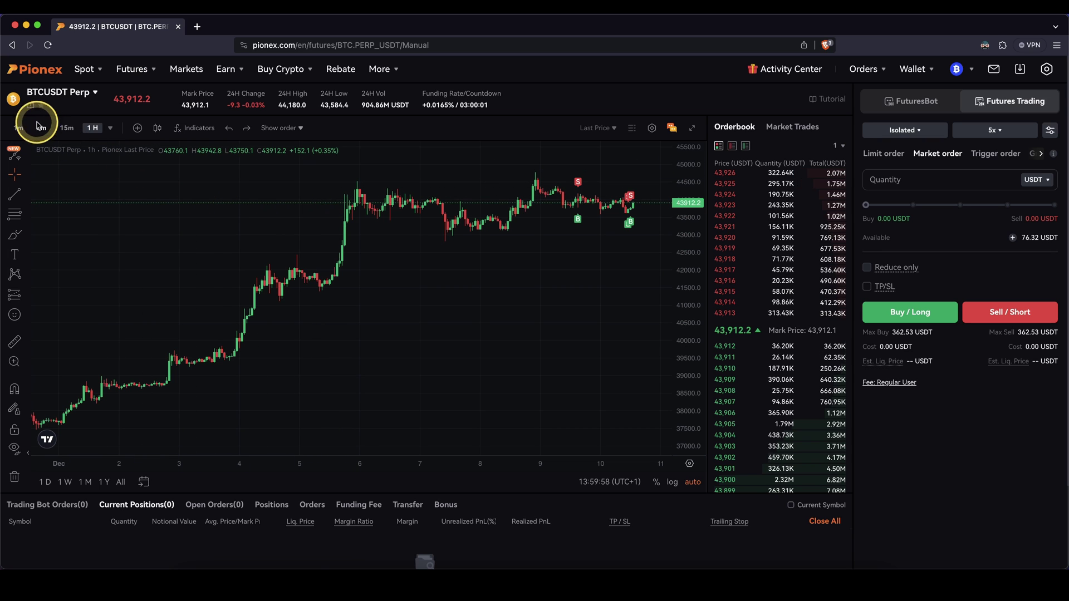
pyautogui.click(50, 93)
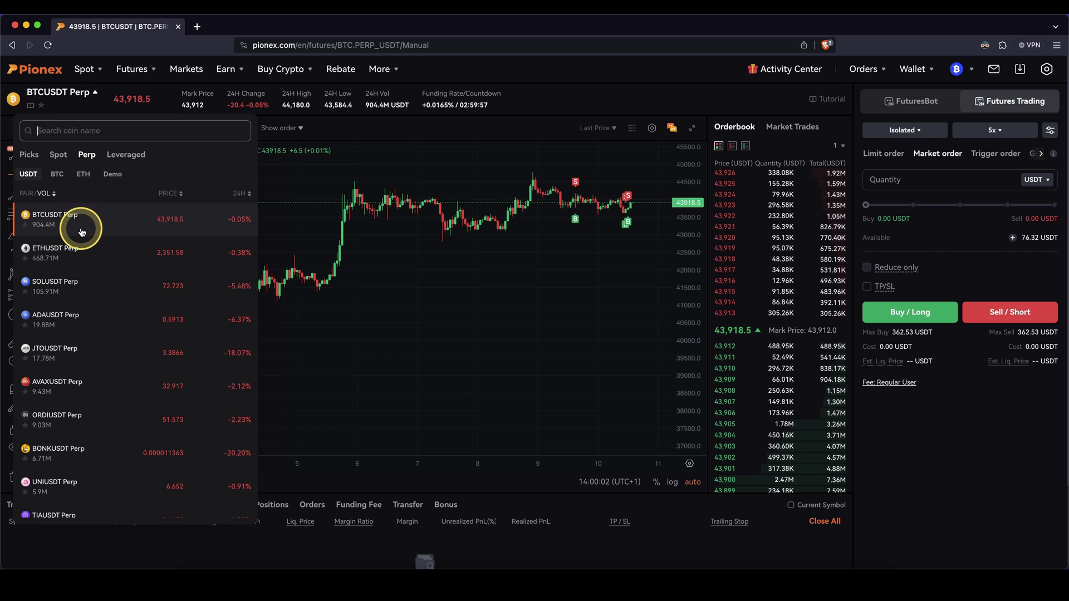
pyautogui.scroll(-10, 90, 261)
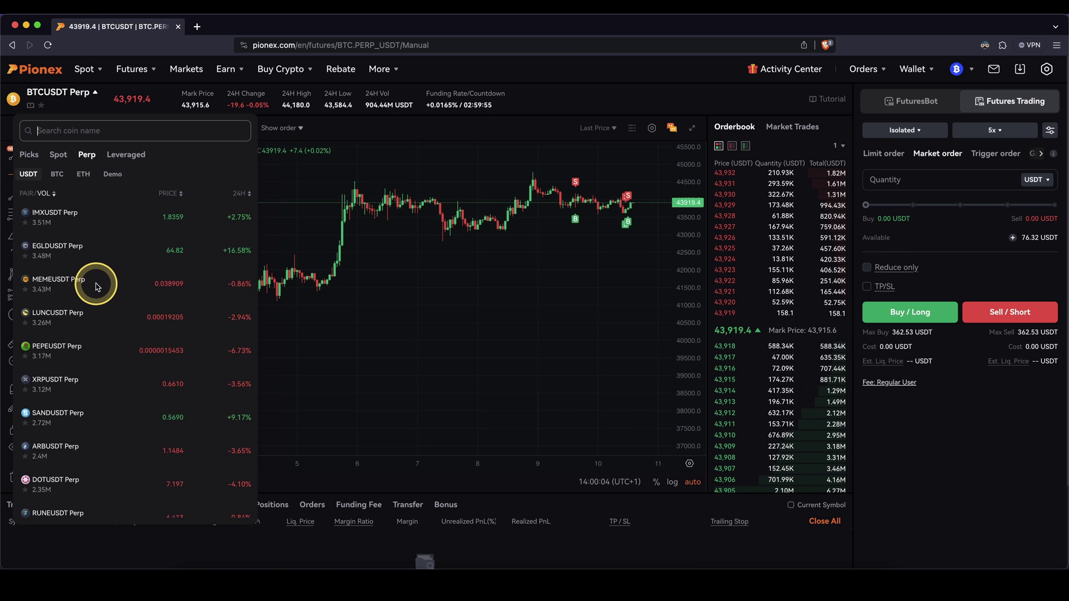
pyautogui.scroll(-4, 96, 287)
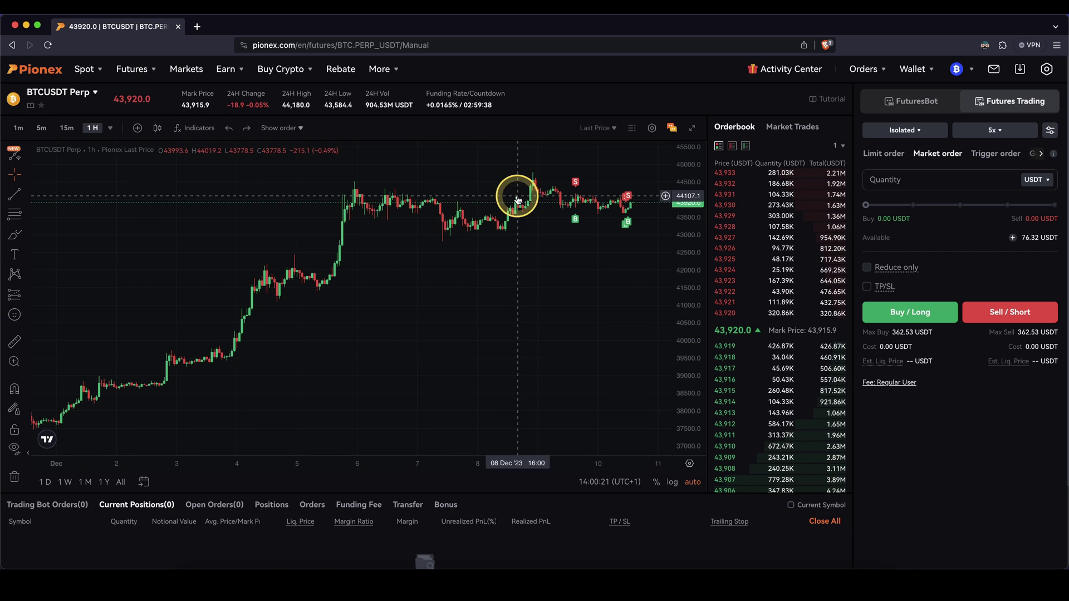
# Step: Examine the BTCUSDT price chart, the buy and sell sides of the orderbook, and the recent market trades
pyautogui.moveTo(609, 257); pyautogui.dragTo(529, 270)
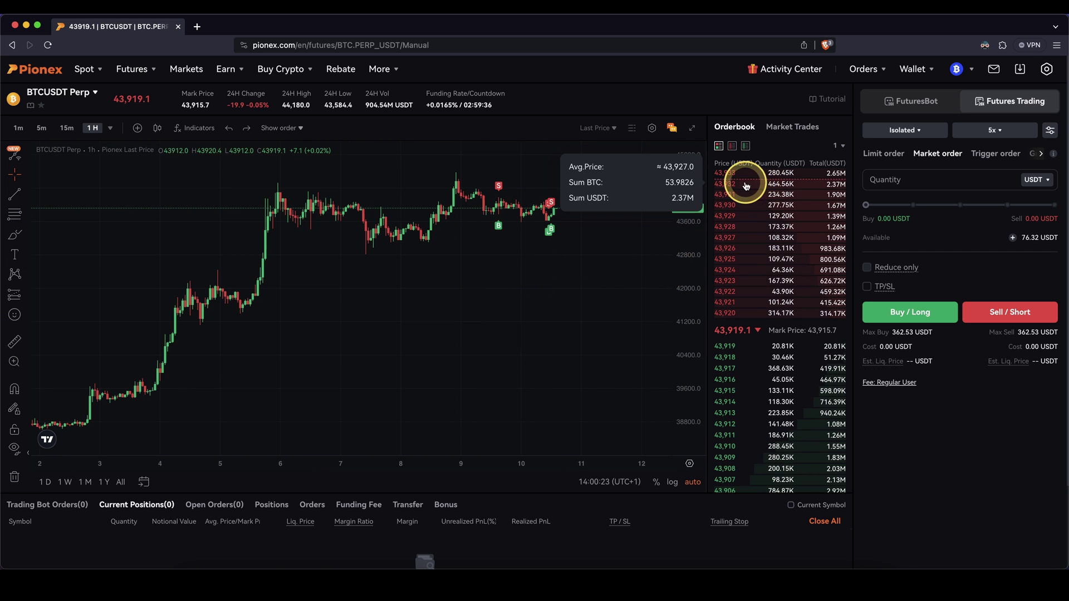
pyautogui.moveTo(726, 166)
pyautogui.mouseDown()
pyautogui.moveTo(720, 313)
pyautogui.moveTo(797, 262)
pyautogui.moveTo(726, 192)
pyautogui.mouseUp()
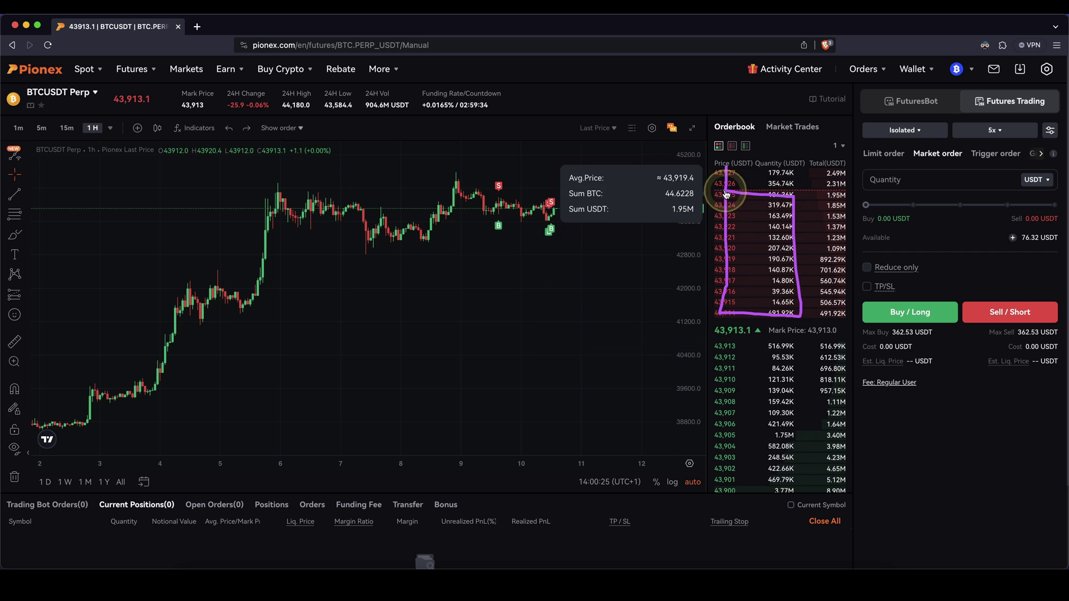
pyautogui.moveTo(724, 348)
pyautogui.mouseDown()
pyautogui.moveTo(768, 473)
pyautogui.moveTo(820, 367)
pyautogui.moveTo(725, 349)
pyautogui.mouseUp()
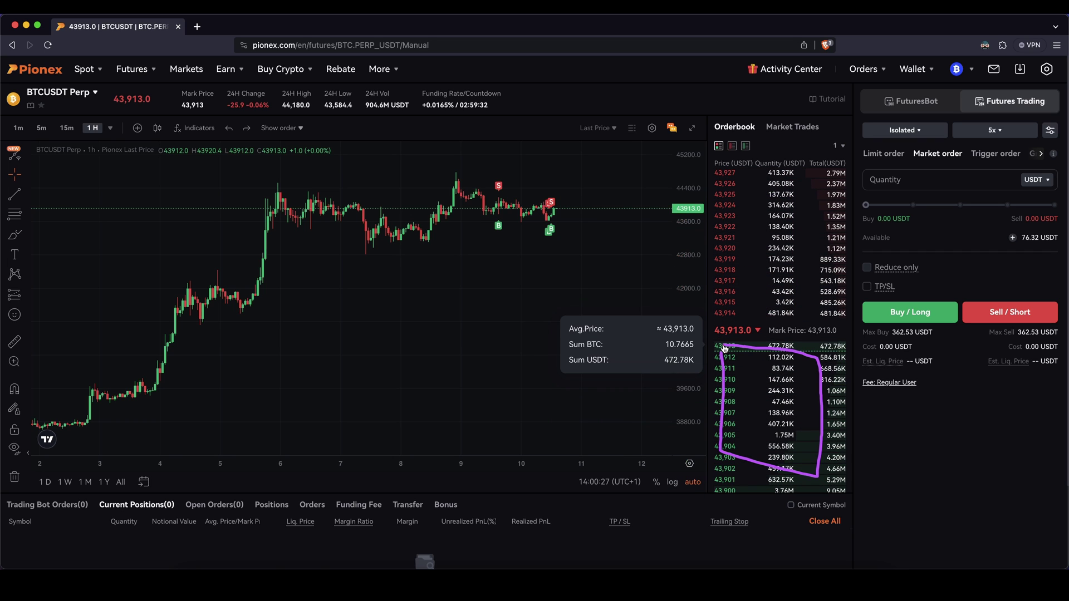
pyautogui.click(792, 127)
pyautogui.moveTo(735, 177); pyautogui.dragTo(739, 409)
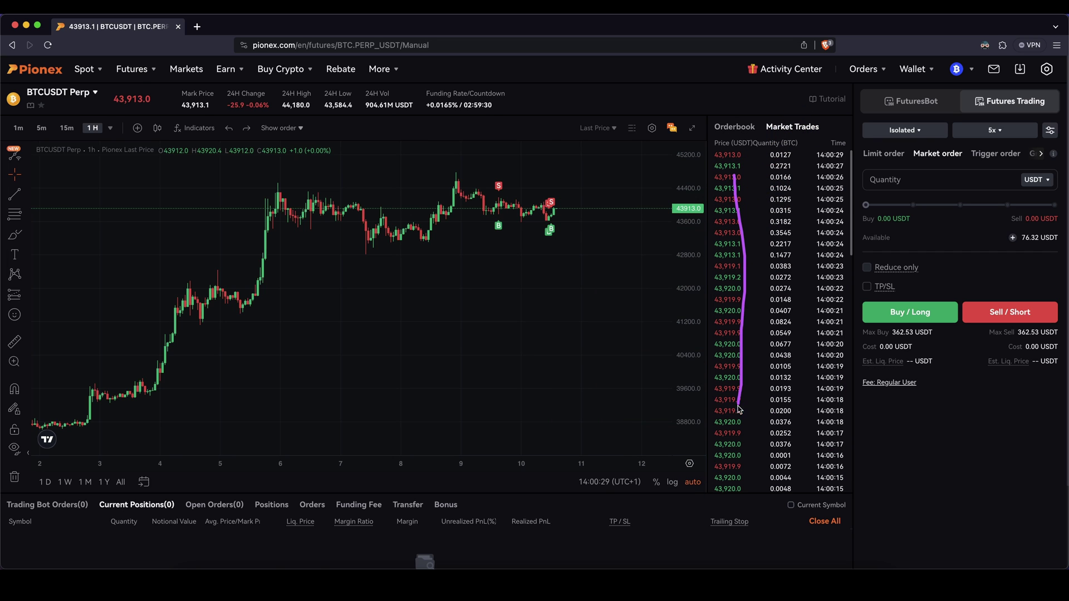
pyautogui.click(734, 127)
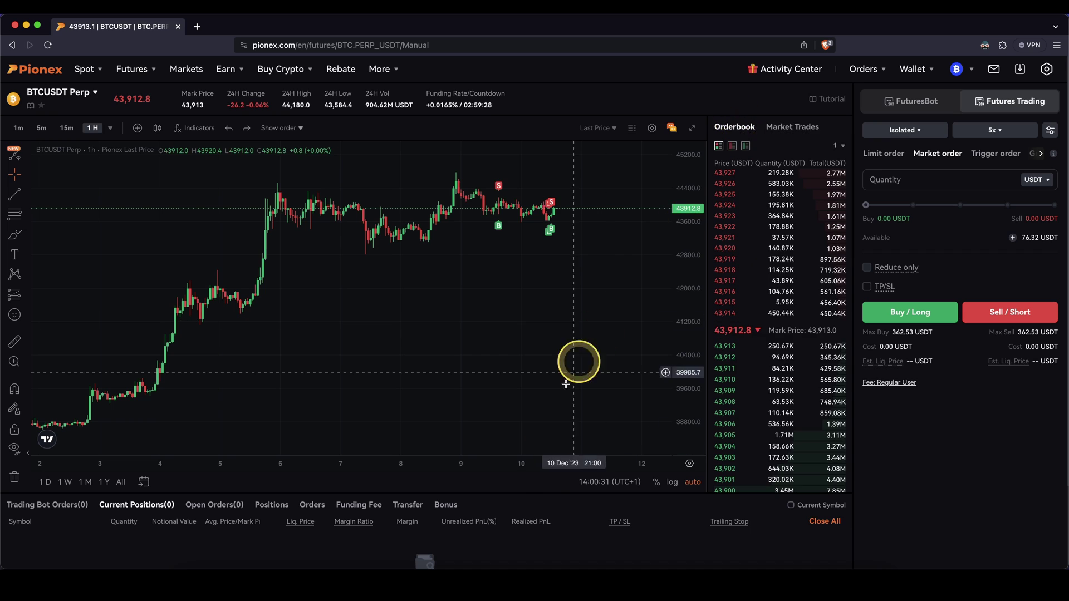
# Step: Review the Current Positions area below the chart, where open futures trades are listed
pyautogui.scroll(-1, 535, 518)
pyautogui.scroll(-2, 535, 518)
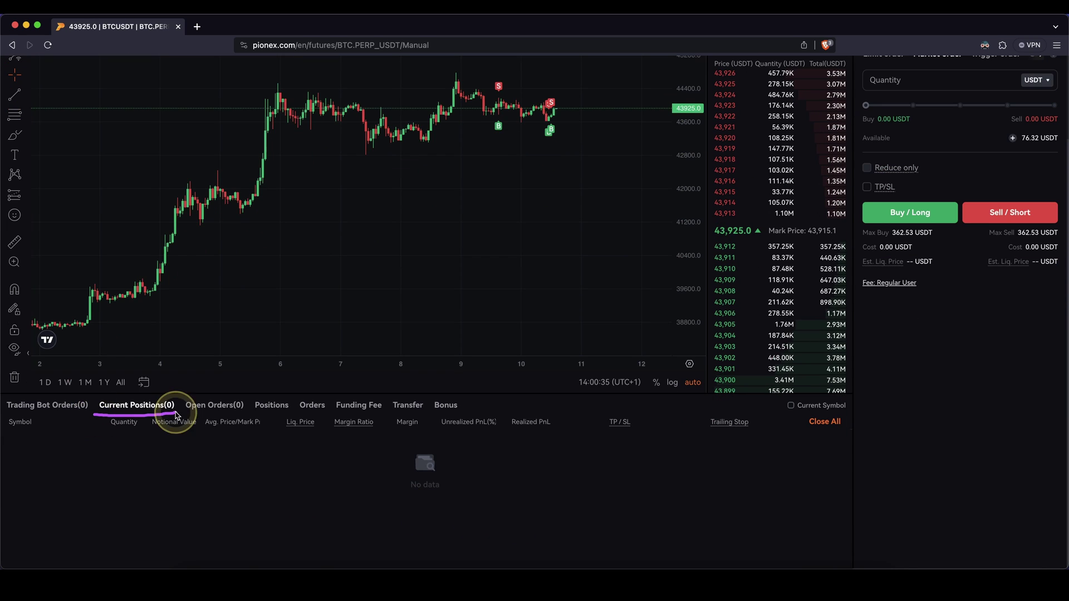
pyautogui.moveTo(39, 440)
pyautogui.mouseDown()
pyautogui.moveTo(342, 487)
pyautogui.moveTo(770, 498)
pyautogui.mouseUp()
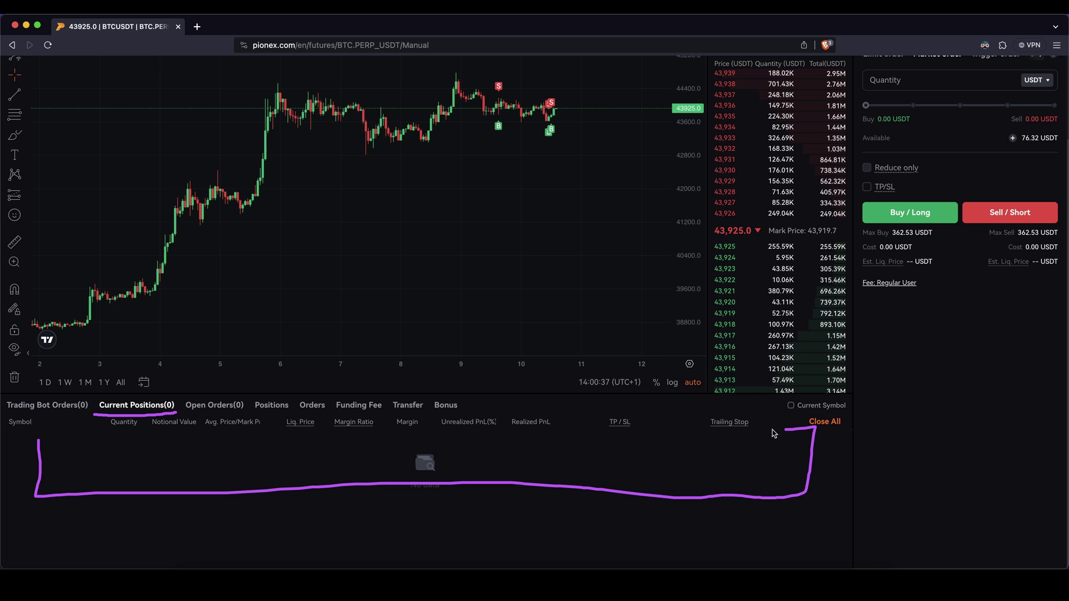
pyautogui.moveTo(774, 434)
pyautogui.mouseDown()
pyautogui.moveTo(239, 425)
pyautogui.moveTo(60, 437)
pyautogui.mouseUp()
pyautogui.click(153, 446)
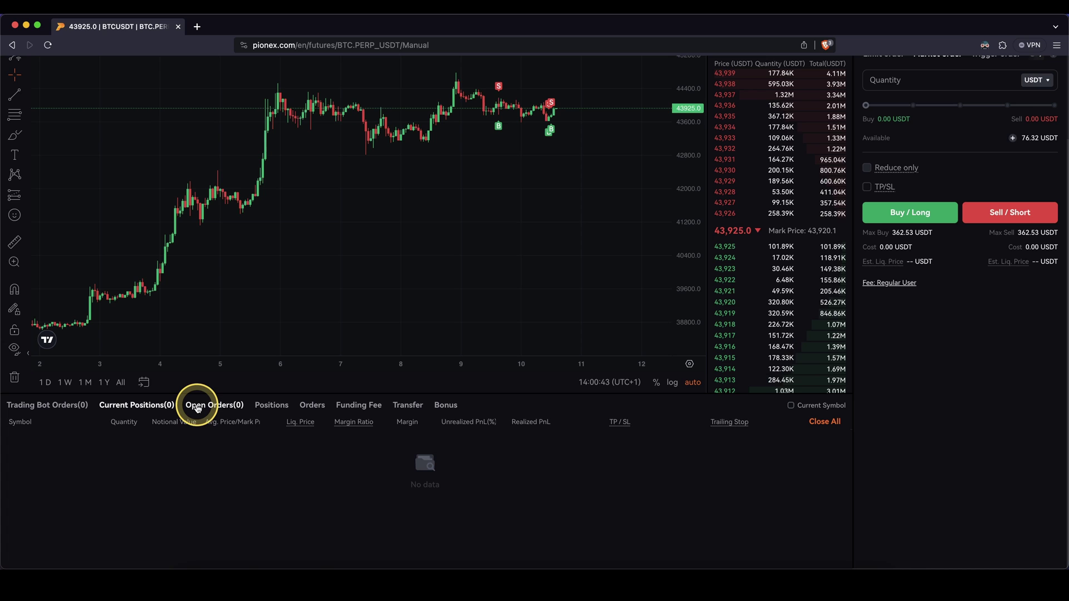
# Step: Examine the futures order form with its margin mode, leverage, order type, quantity and Buy/Long or Sell/Short options
pyautogui.scroll(3, 935, 306)
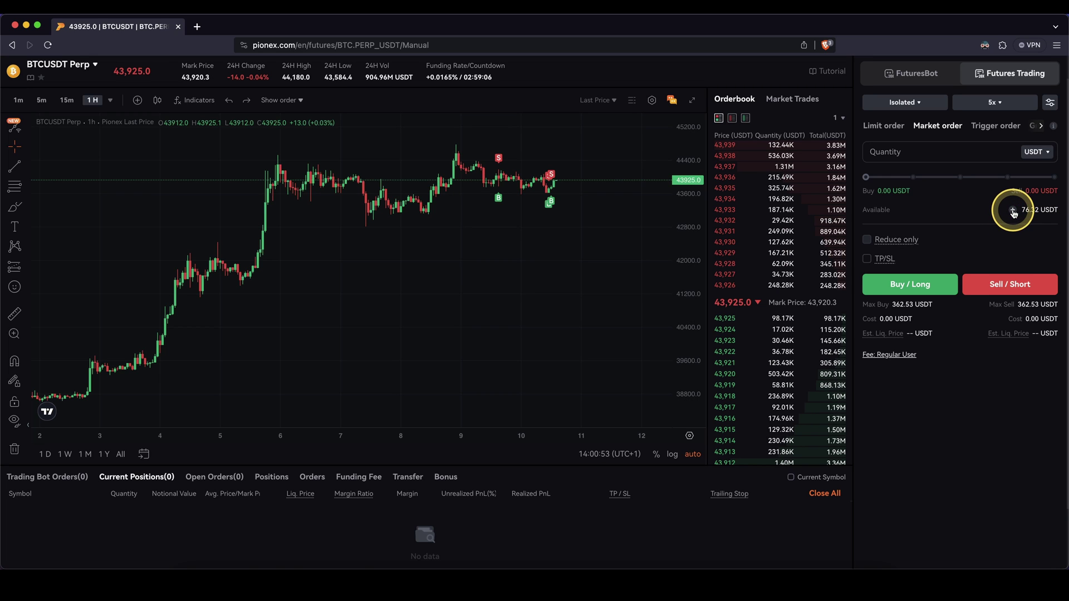
pyautogui.scroll(1, 885, 178)
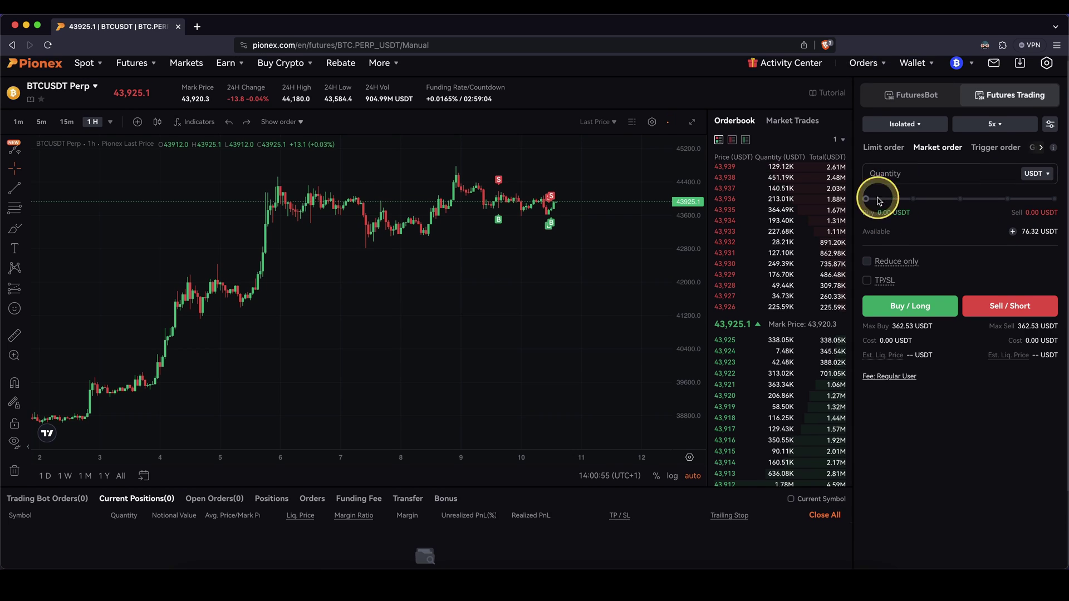
pyautogui.moveTo(865, 84)
pyautogui.mouseDown()
pyautogui.moveTo(1013, 79)
pyautogui.moveTo(1064, 234)
pyautogui.moveTo(1062, 357)
pyautogui.mouseUp()
pyautogui.moveTo(1000, 407)
pyautogui.mouseDown()
pyautogui.moveTo(872, 363)
pyautogui.moveTo(860, 63)
pyautogui.mouseUp()
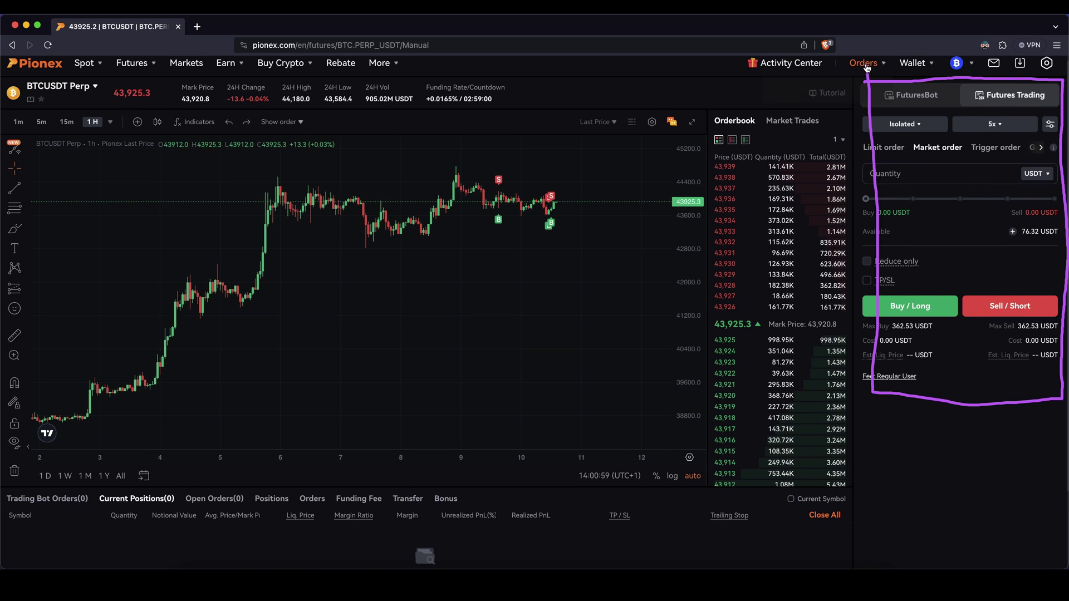
pyautogui.click(390, 282)
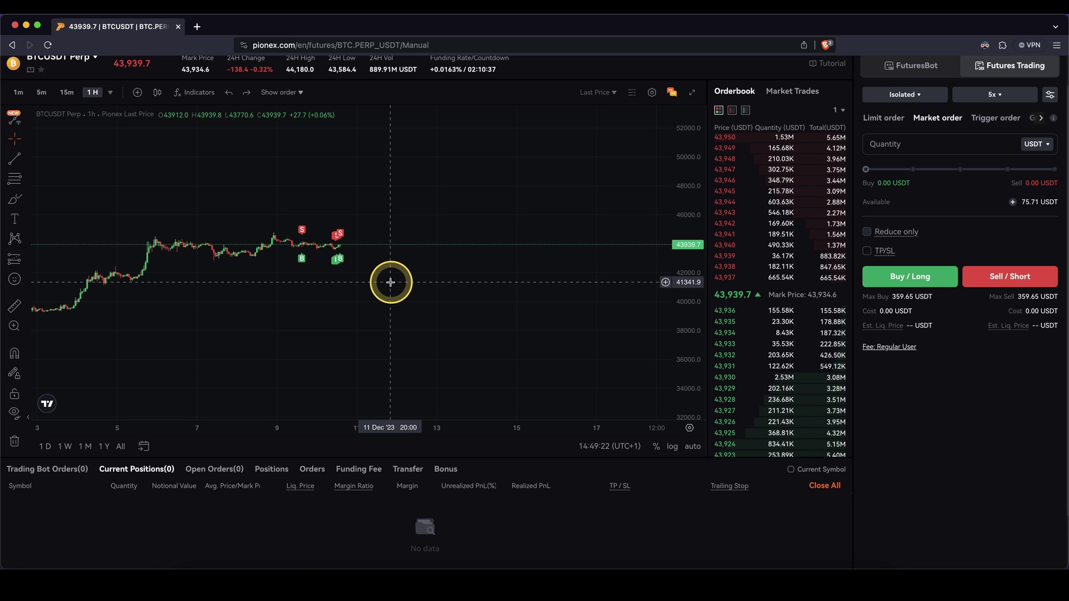
# Step: Confirm Isolated as the BTCUSDT margin mode and 5x as the leverage
pyautogui.scroll(2, 954, 387)
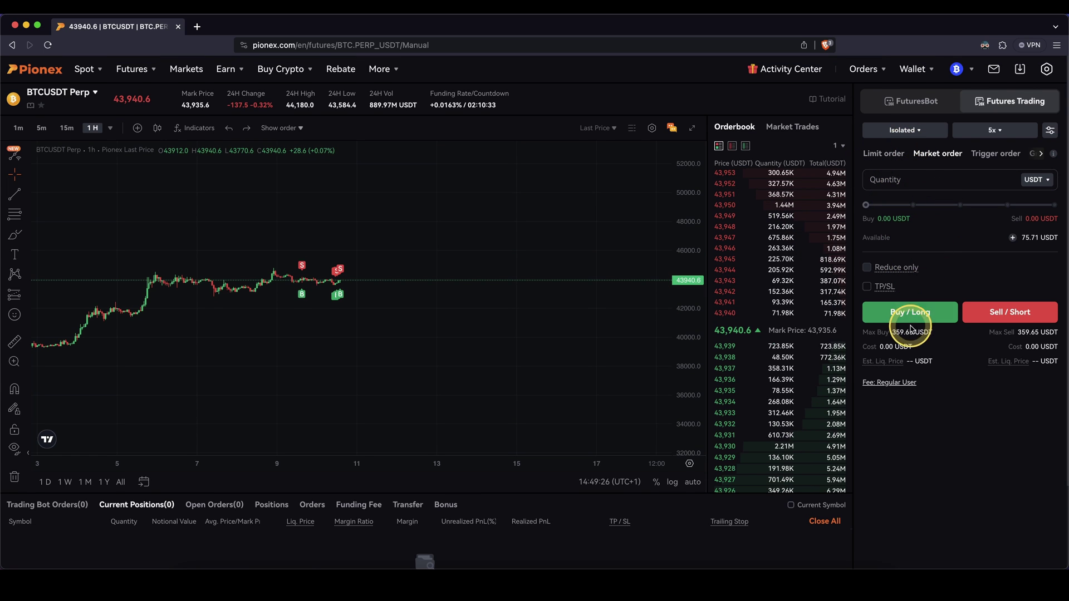
pyautogui.click(920, 131)
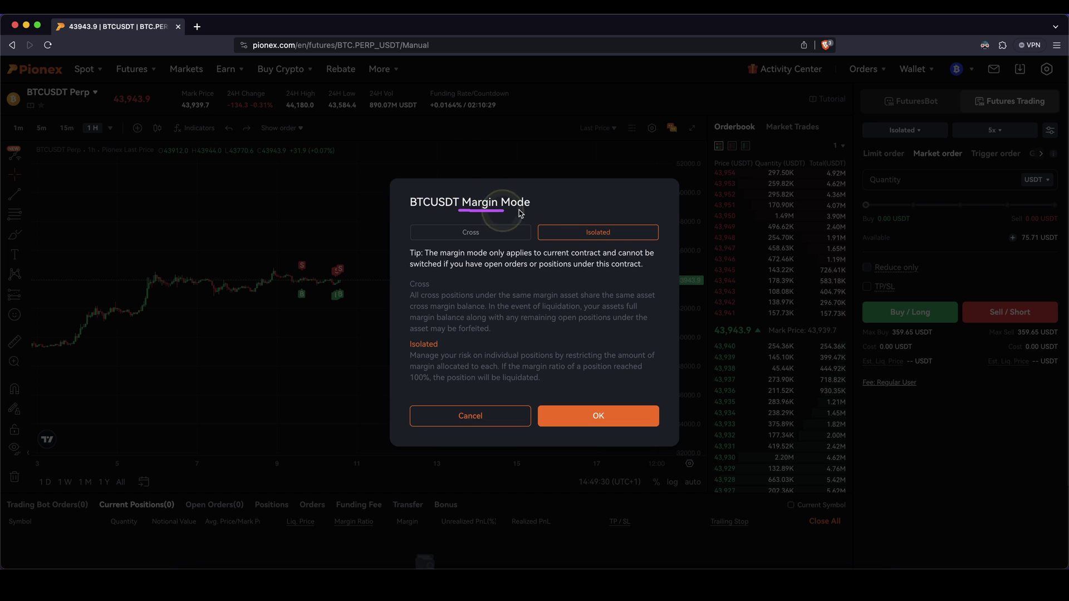
pyautogui.moveTo(519, 210); pyautogui.dragTo(629, 240)
pyautogui.click(606, 418)
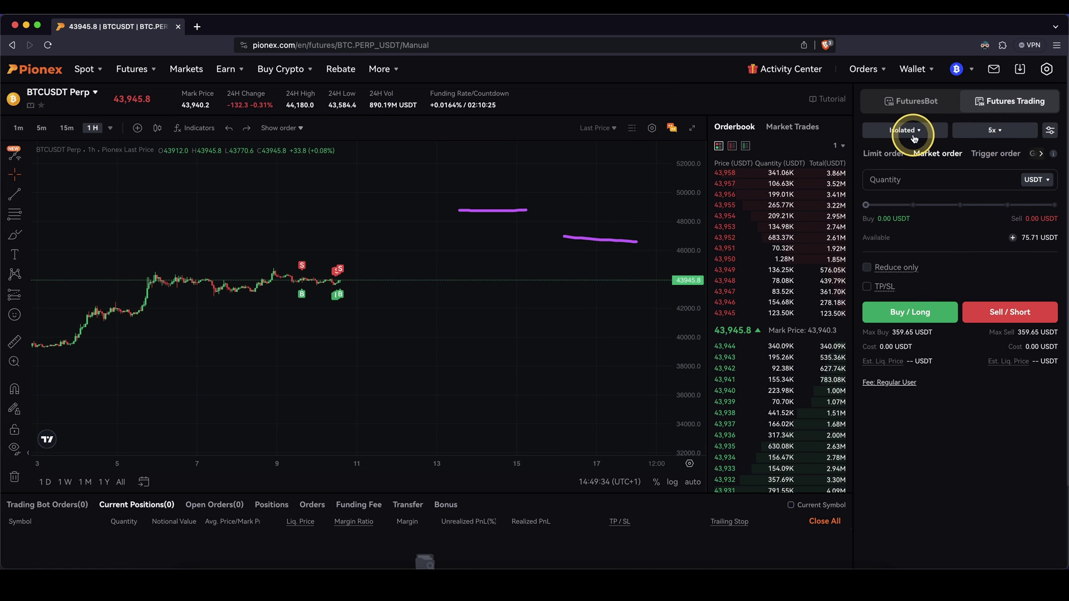
pyautogui.click(995, 130)
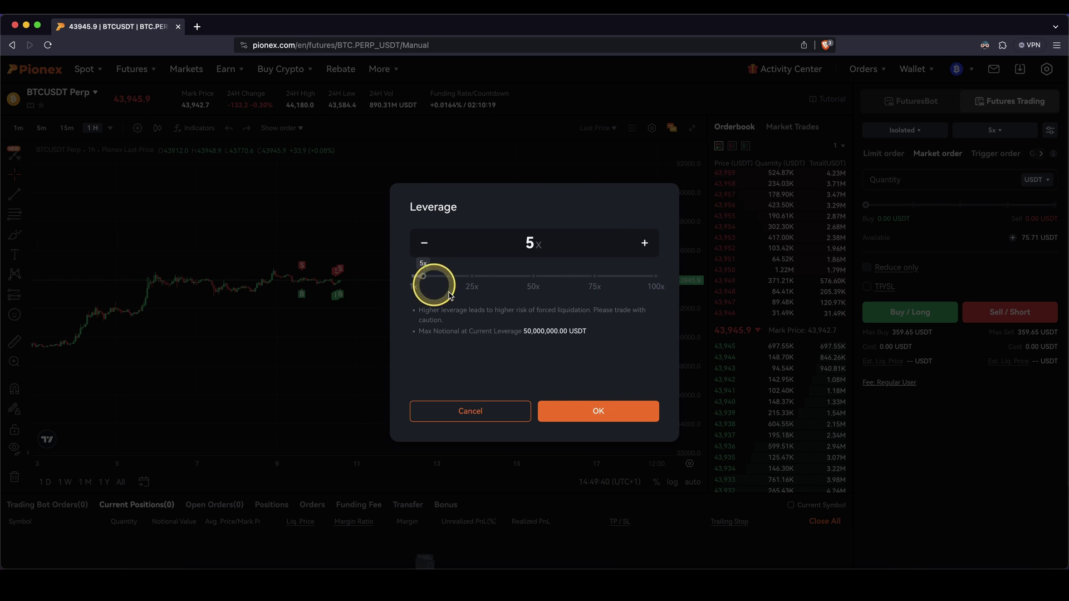
pyautogui.click(612, 406)
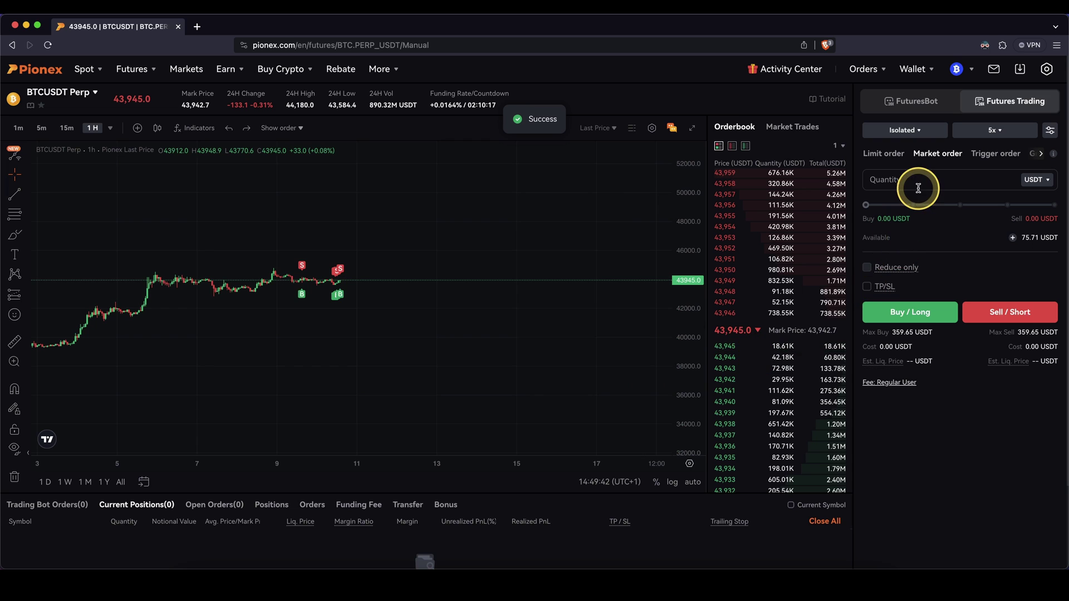
# Step: Switch the BTCUSDT futures order type to Limit order
pyautogui.moveTo(866, 163); pyautogui.dragTo(967, 162)
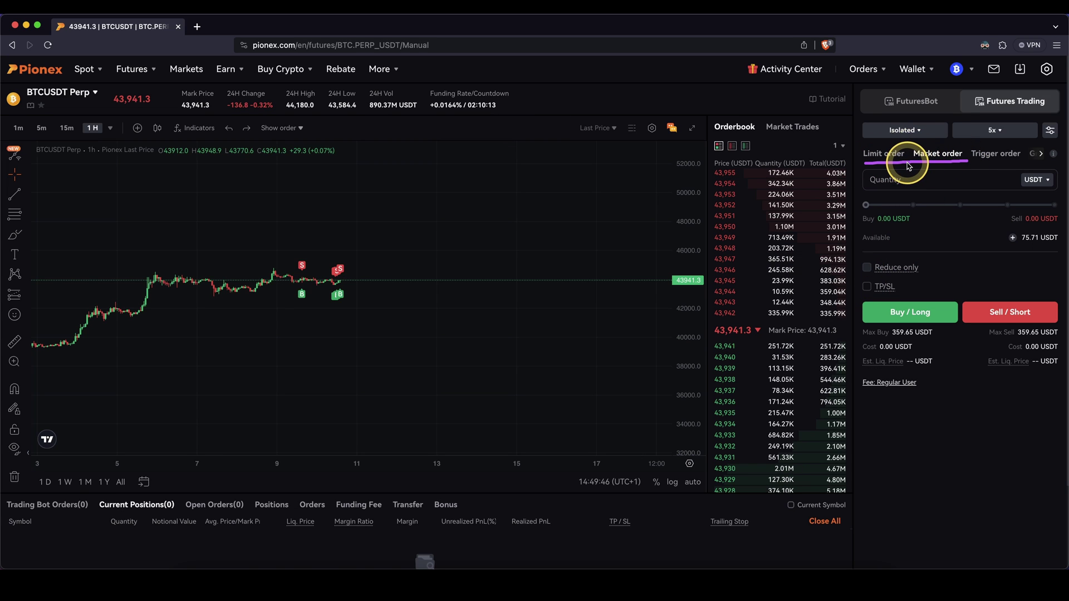
pyautogui.click(887, 158)
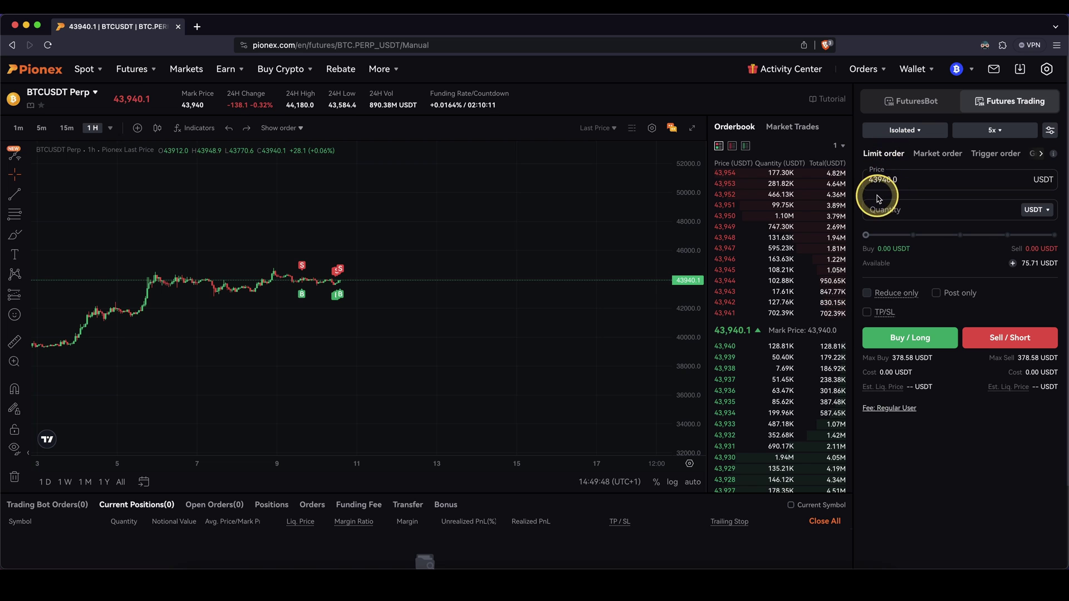
pyautogui.moveTo(739, 238)
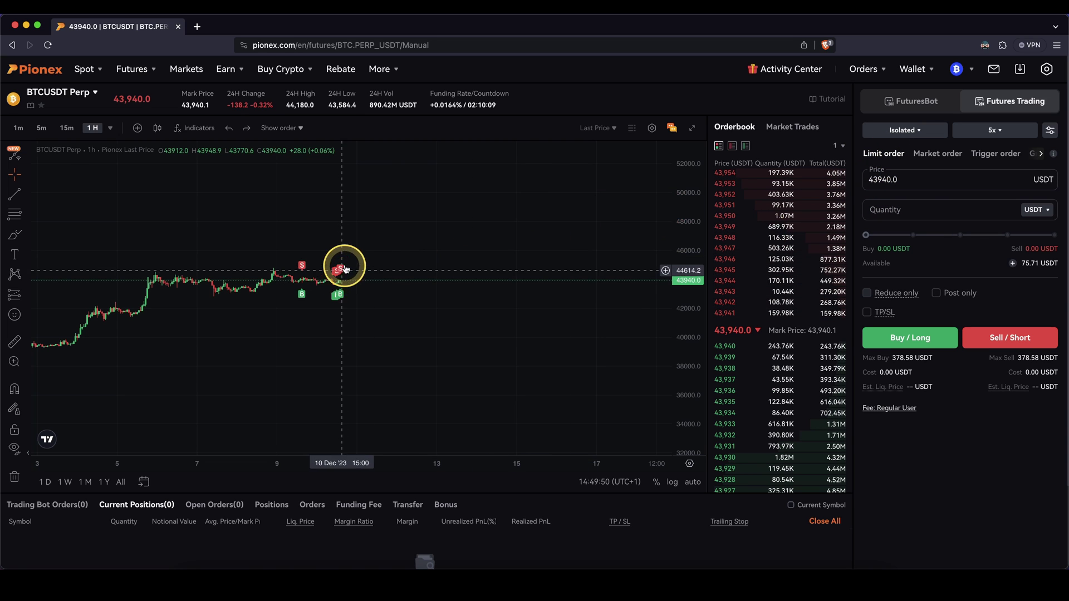
# Step: Examine the recent BTCUSDT candles on the chart, comparing a lower entry level with the Limit order's price
pyautogui.moveTo(342, 270); pyautogui.dragTo(551, 255)
pyautogui.scroll(2, 546, 289)
pyautogui.moveTo(685, 317); pyautogui.dragTo(687, 183)
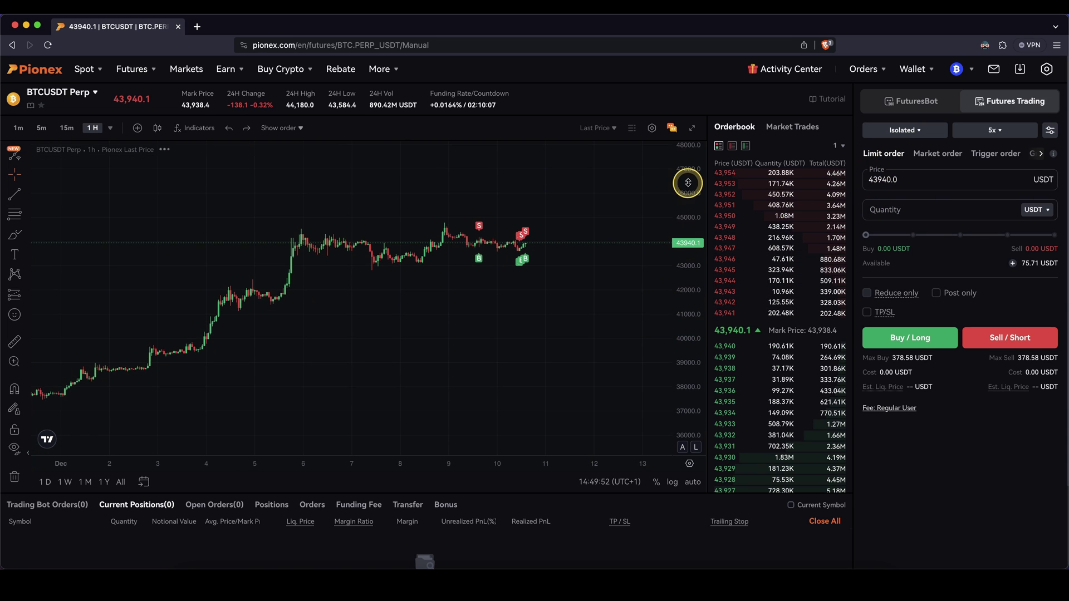
pyautogui.moveTo(610, 281); pyautogui.dragTo(611, 294)
pyautogui.moveTo(684, 304); pyautogui.dragTo(690, 228)
pyautogui.moveTo(566, 283); pyautogui.dragTo(565, 280)
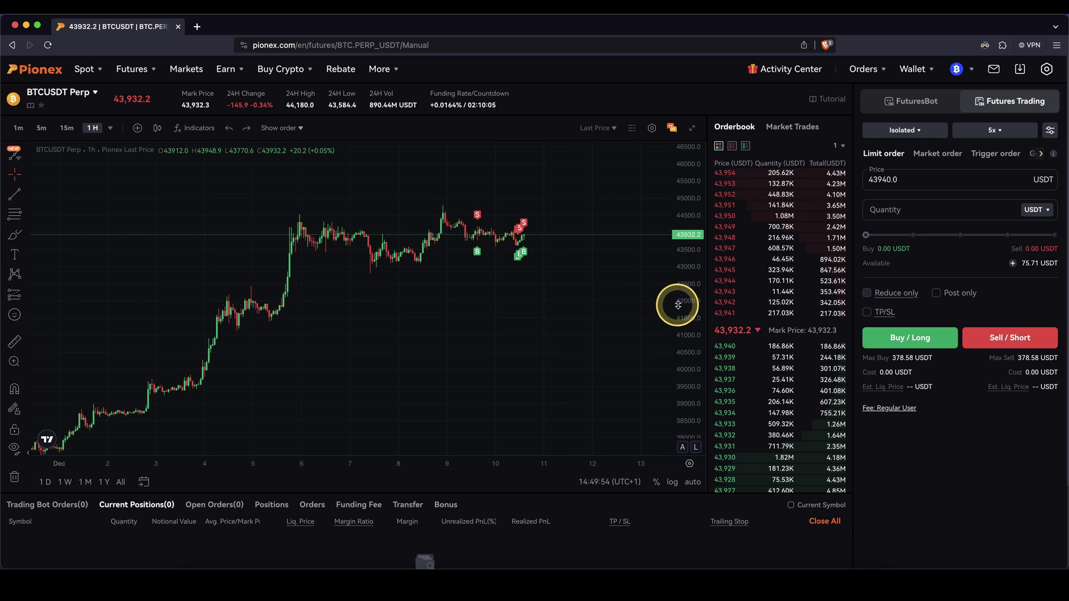
pyautogui.moveTo(695, 286); pyautogui.dragTo(515, 289)
pyautogui.click(562, 390)
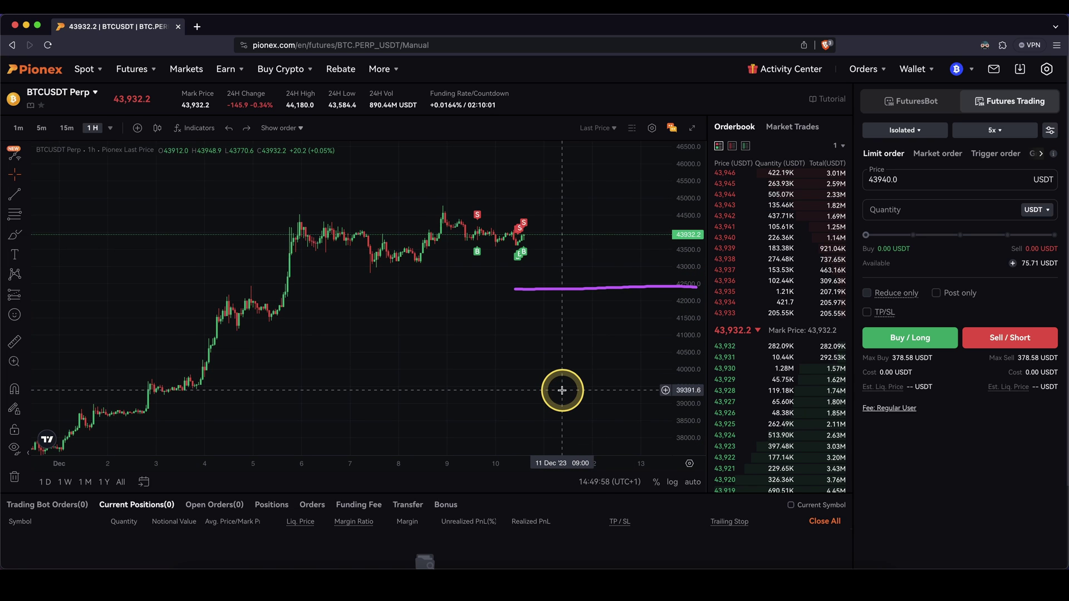
pyautogui.moveTo(868, 172)
pyautogui.mouseDown()
pyautogui.moveTo(868, 183)
pyautogui.moveTo(874, 173)
pyautogui.mouseUp()
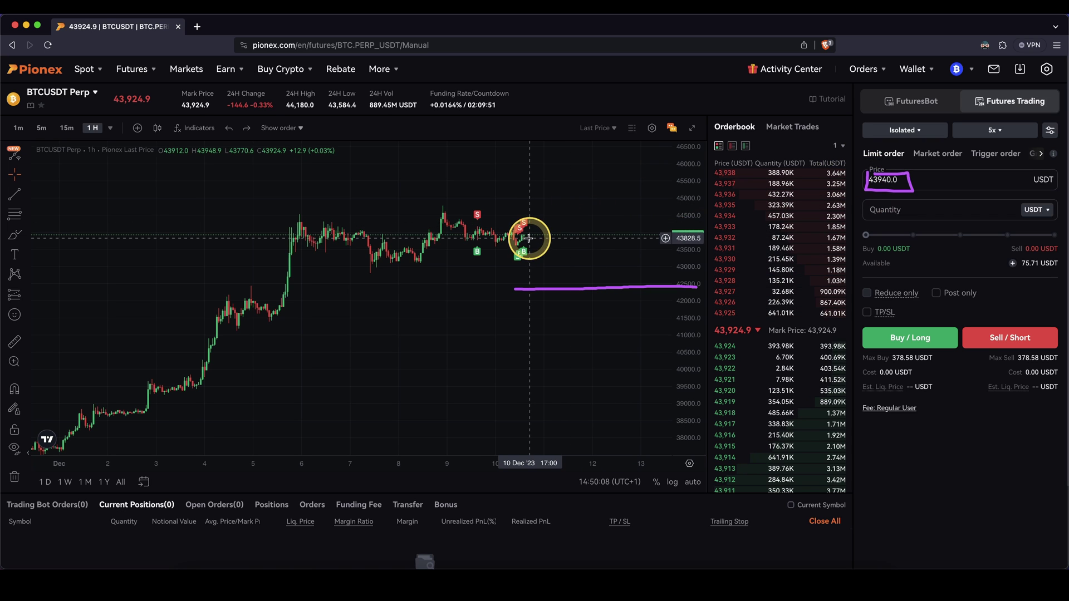
pyautogui.moveTo(529, 239); pyautogui.dragTo(550, 287)
pyautogui.press('Escape')
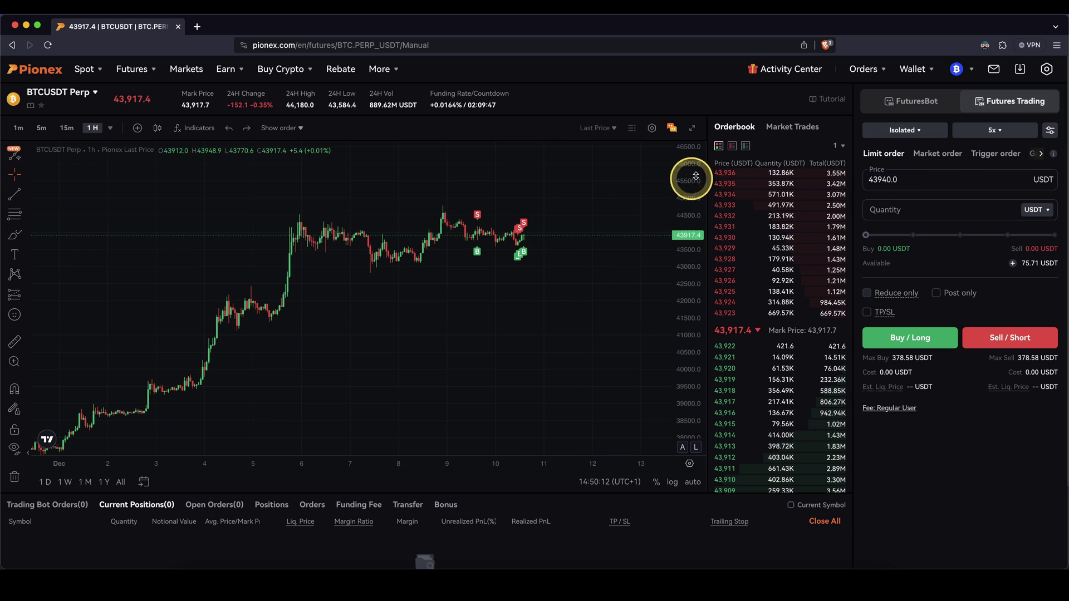
# Step: Switch to Market order with a quantity of 200 USDT and check its cost against the leverage and available balance
pyautogui.click(941, 154)
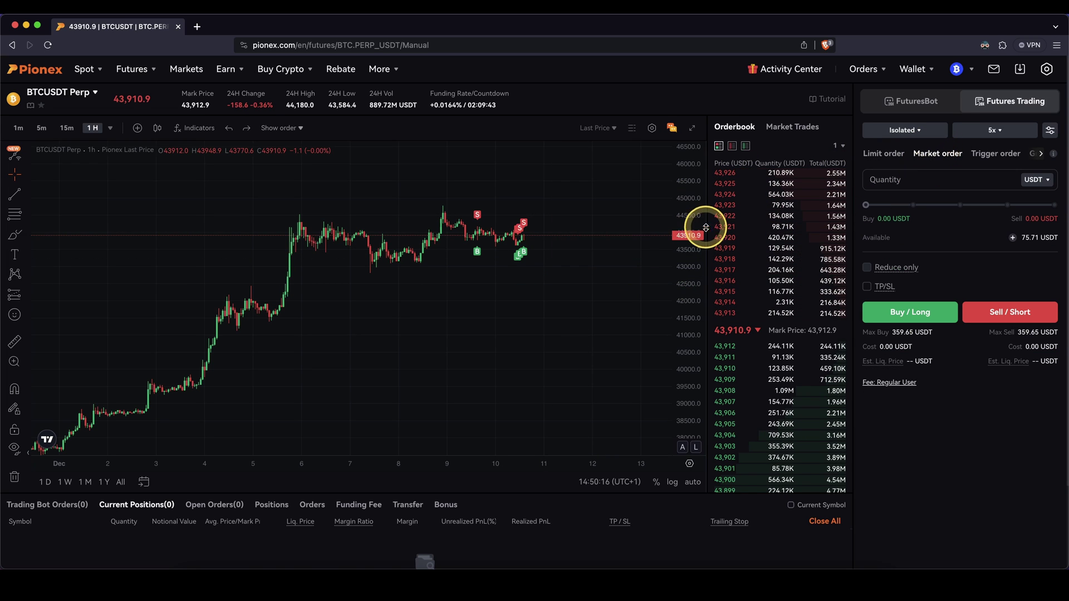
pyautogui.moveTo(692, 231); pyautogui.dragTo(693, 243)
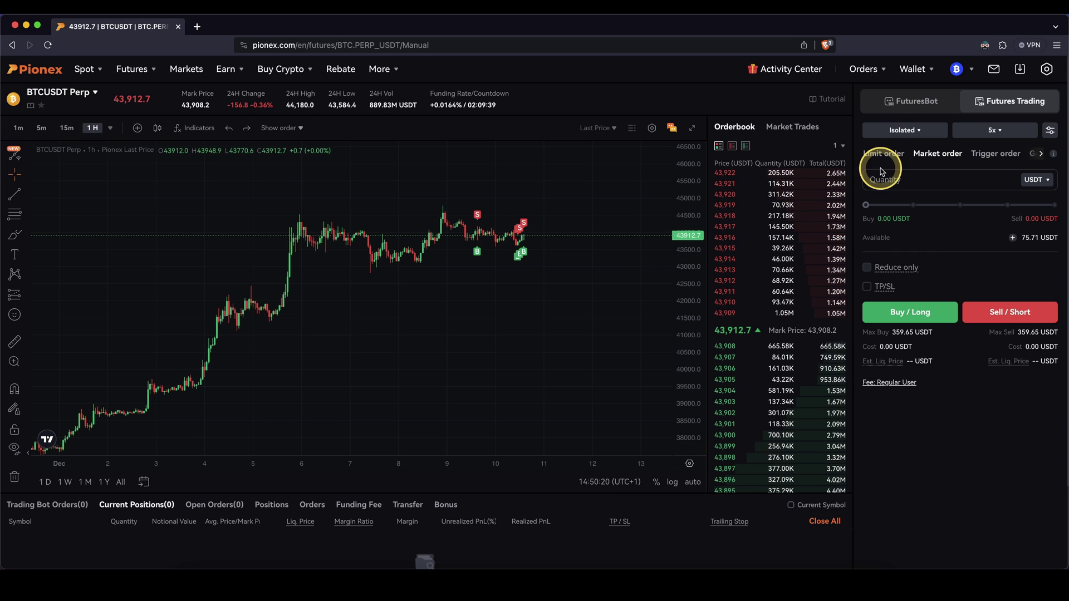
pyautogui.click(883, 184)
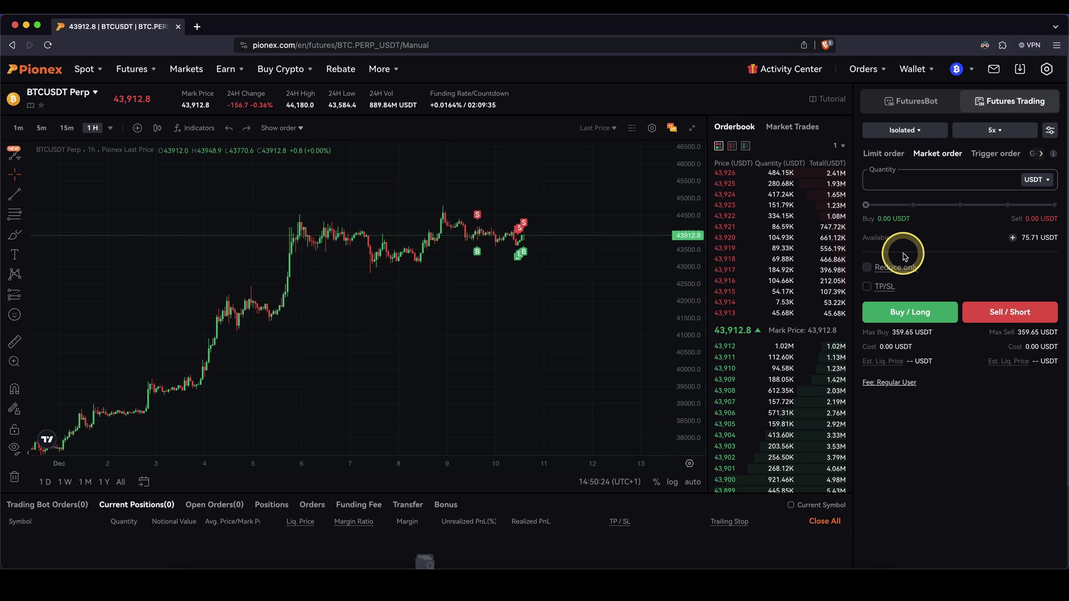
pyautogui.write('200')
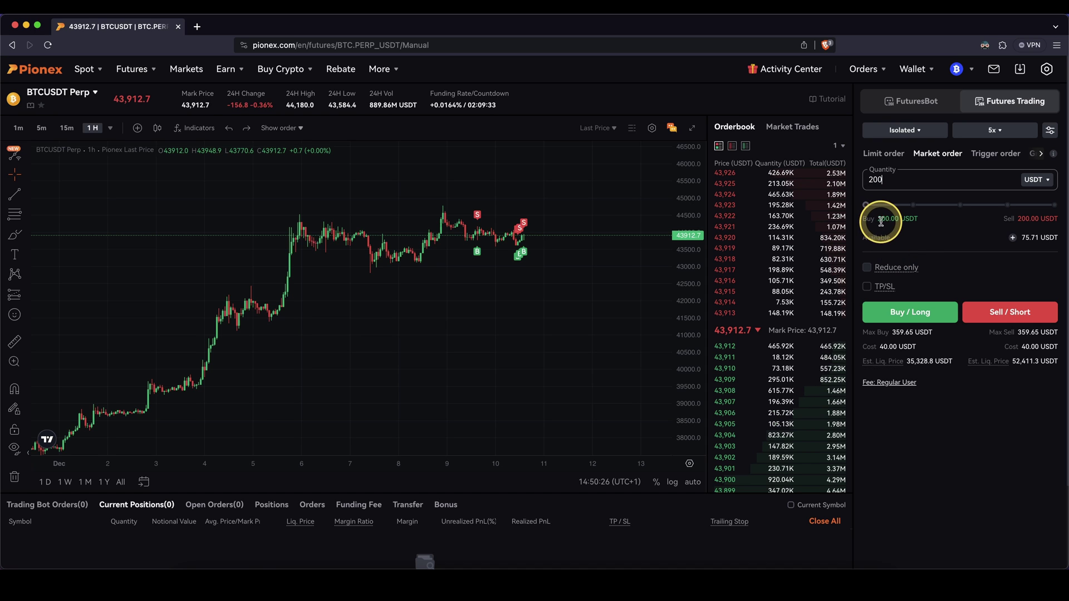
pyautogui.click(880, 175)
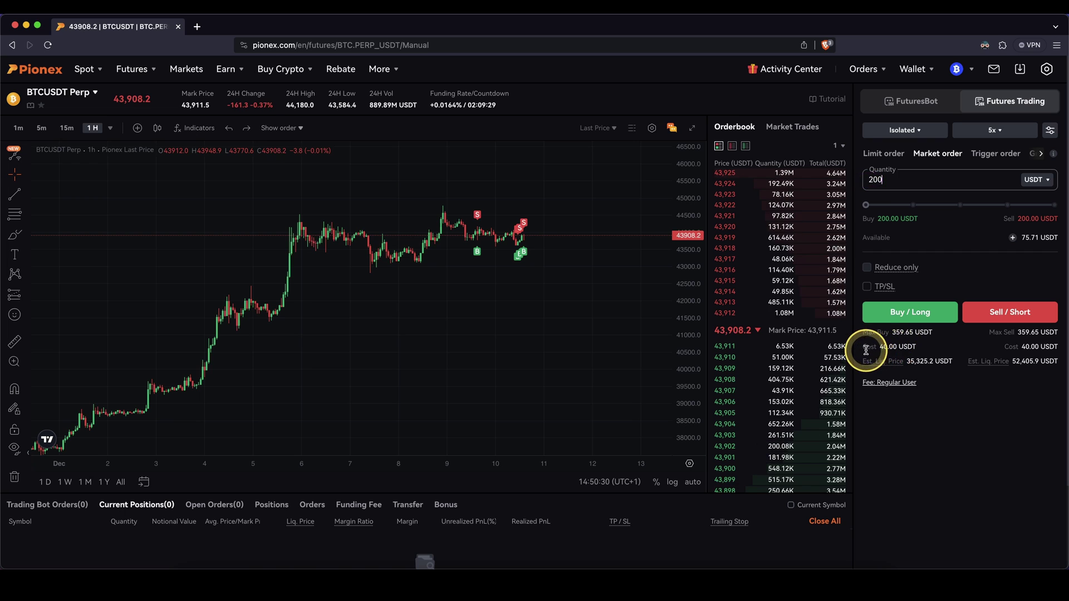
pyautogui.moveTo(863, 353); pyautogui.dragTo(885, 353)
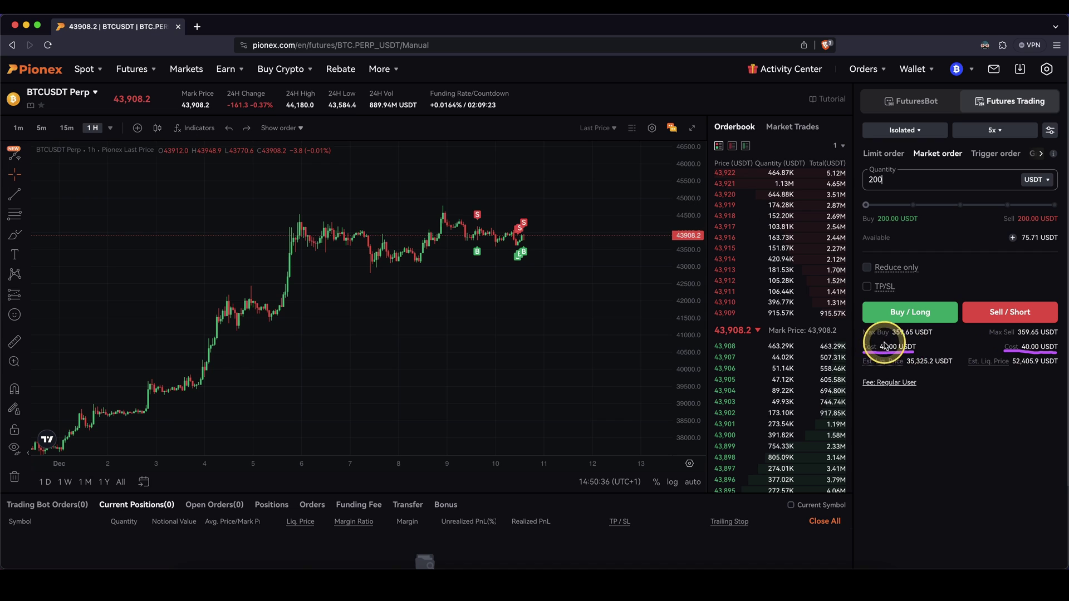
pyautogui.moveTo(978, 124)
pyautogui.mouseDown()
pyautogui.moveTo(978, 140)
pyautogui.moveTo(979, 117)
pyautogui.mouseUp()
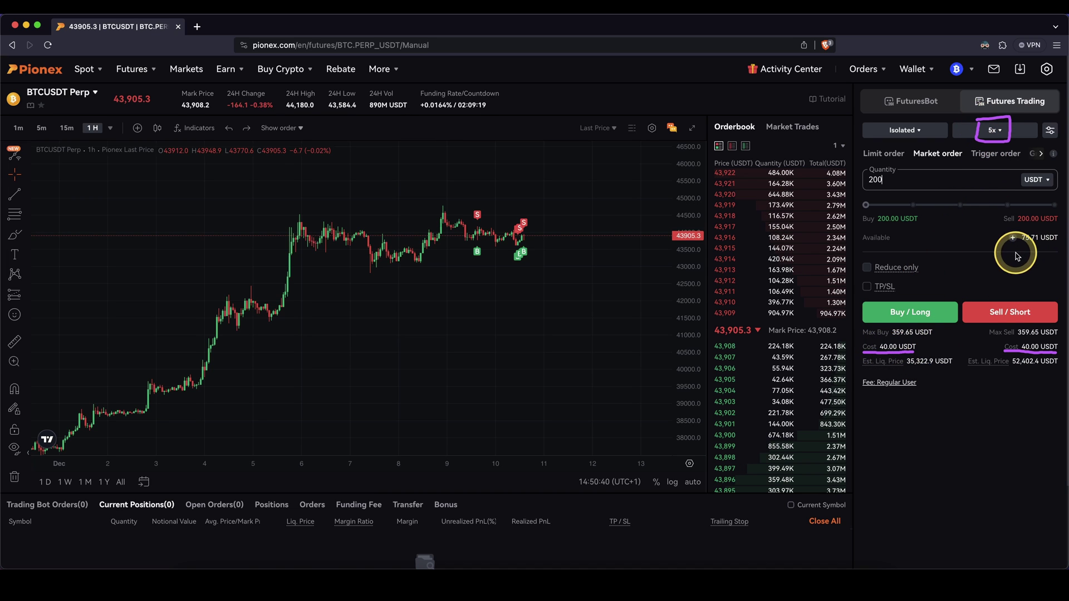
pyautogui.moveTo(1013, 251); pyautogui.dragTo(1056, 250)
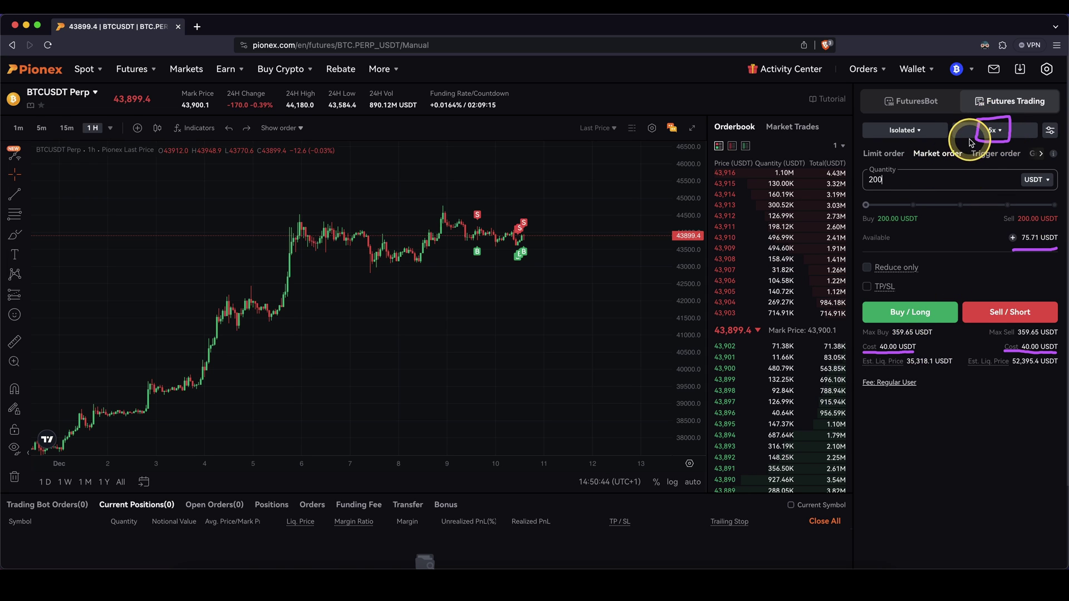
# Step: Set the market order quantity to 100 USDT and check the cost at 5x leverage
pyautogui.click(876, 188)
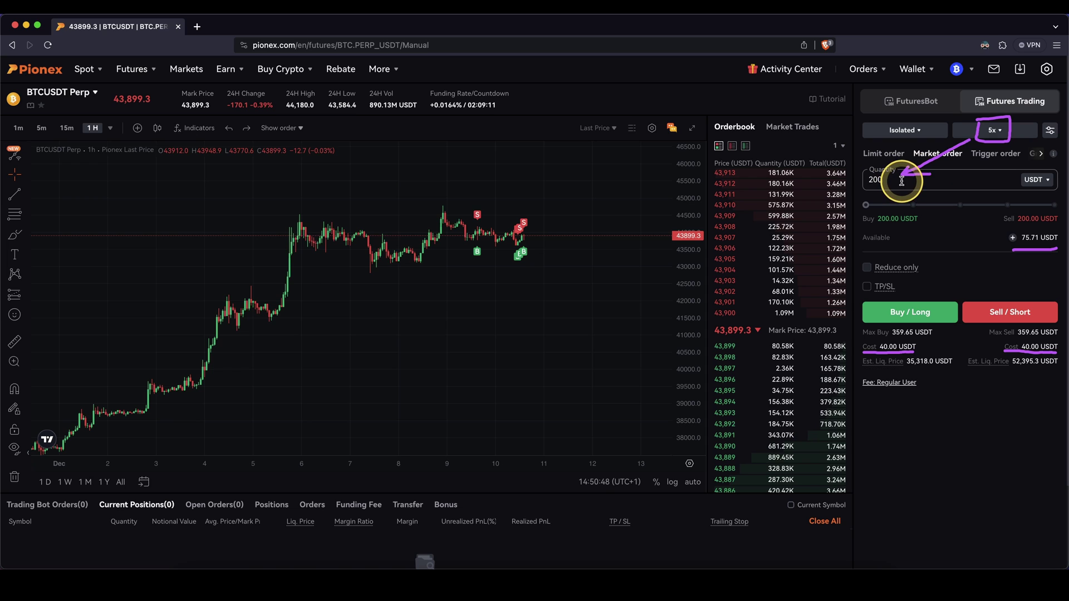
pyautogui.write('100')
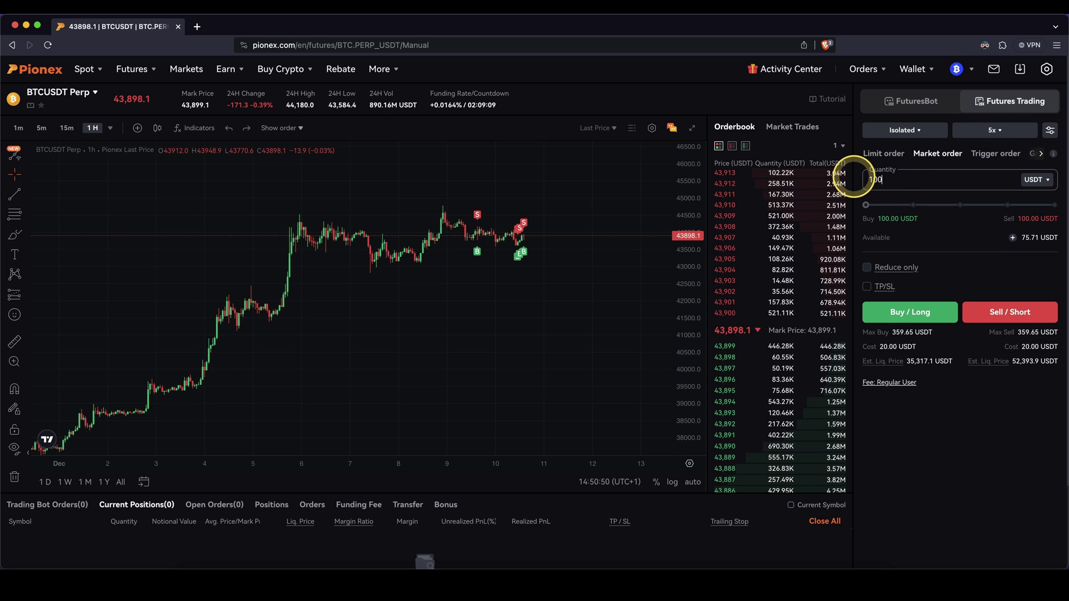
pyautogui.moveTo(895, 352); pyautogui.dragTo(920, 352)
pyautogui.moveTo(996, 128)
pyautogui.mouseDown()
pyautogui.moveTo(982, 134)
pyautogui.moveTo(1001, 126)
pyautogui.mouseUp()
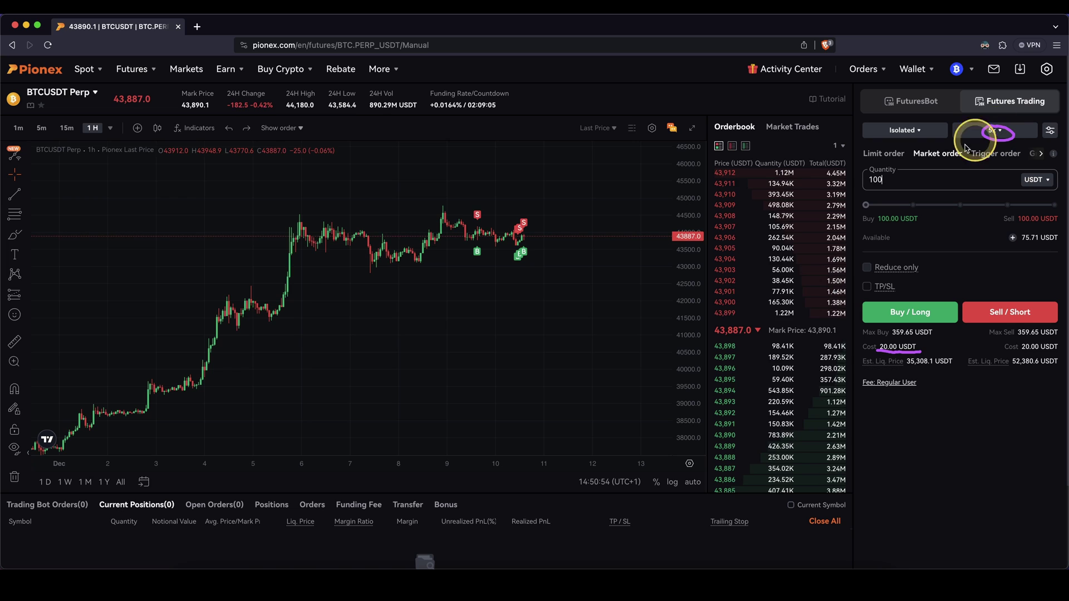
pyautogui.moveTo(874, 174); pyautogui.dragTo(864, 186)
pyautogui.click(881, 173)
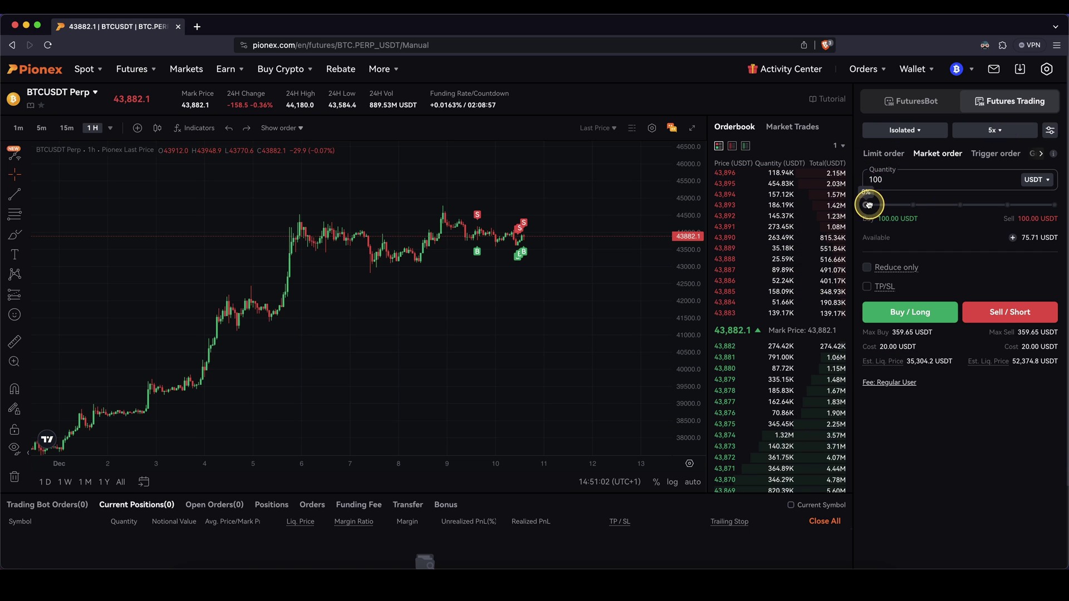
# Step: Try order quantities of 48%, 100% and 63%, comparing the cost of each with the available balance
pyautogui.moveTo(867, 205)
pyautogui.mouseDown()
pyautogui.moveTo(965, 204)
pyautogui.moveTo(949, 204)
pyautogui.mouseUp()
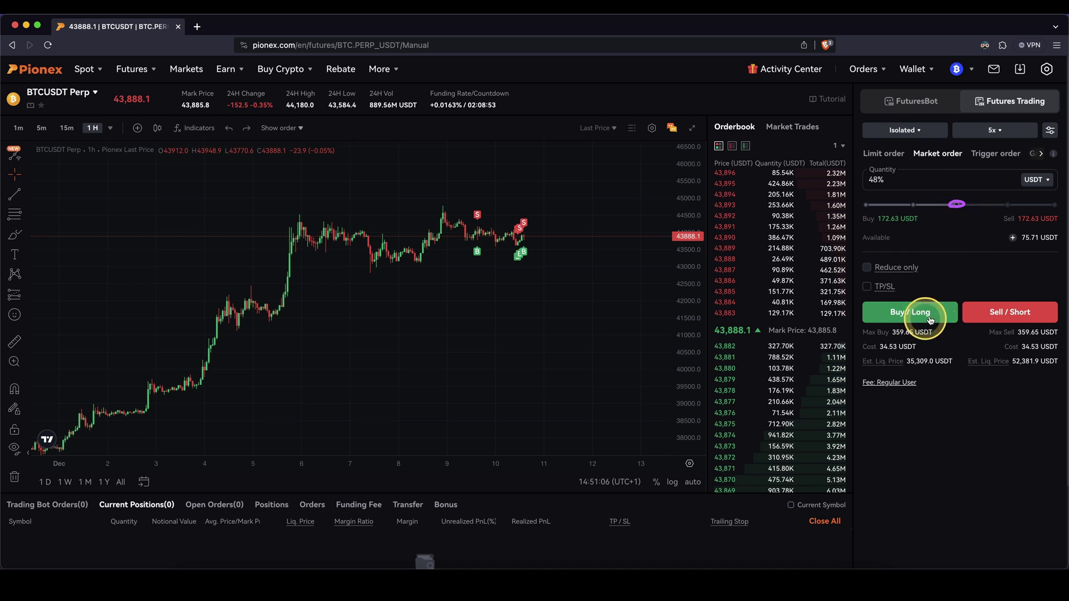
pyautogui.moveTo(874, 353); pyautogui.dragTo(916, 350)
pyautogui.moveTo(1017, 240); pyautogui.dragTo(1049, 242)
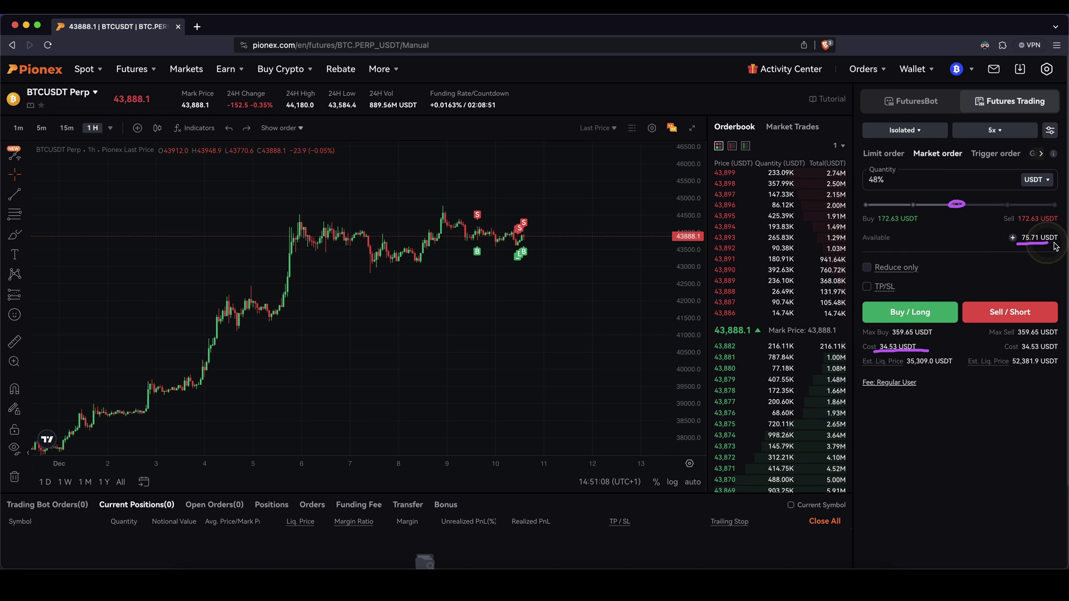
pyautogui.moveTo(958, 205); pyautogui.dragTo(1060, 206)
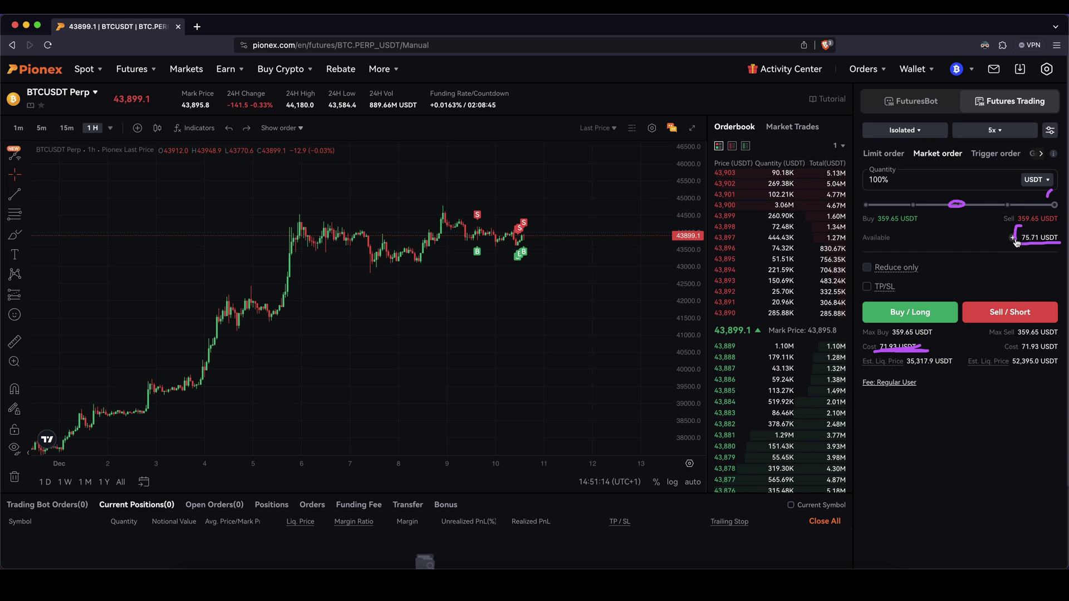
pyautogui.moveTo(1016, 241)
pyautogui.mouseDown()
pyautogui.moveTo(1057, 236)
pyautogui.moveTo(1000, 206)
pyautogui.mouseUp()
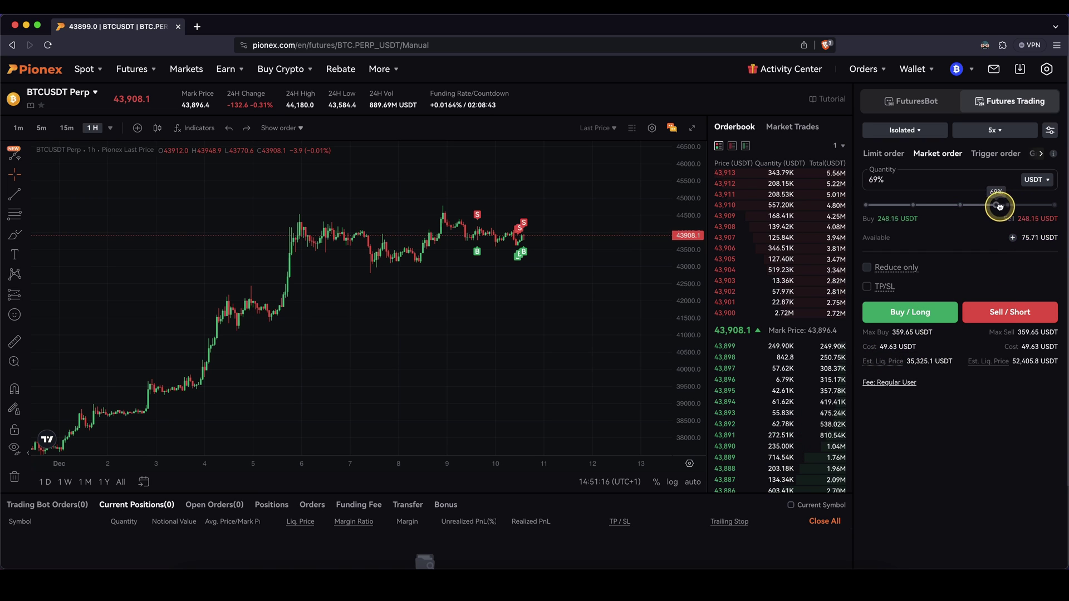
pyautogui.moveTo(1024, 246); pyautogui.dragTo(1058, 237)
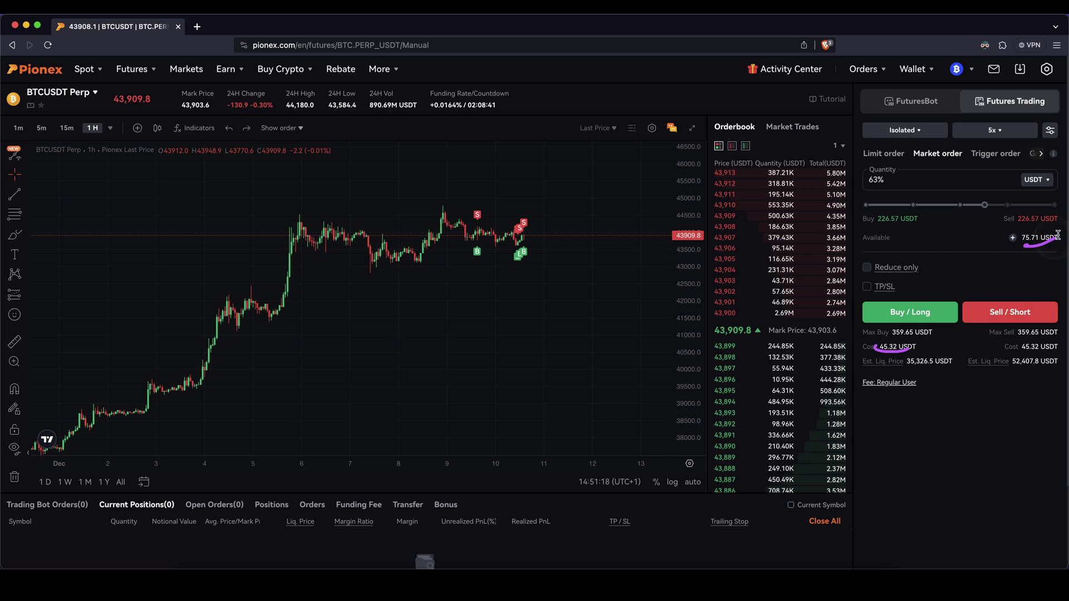
# Step: Set the market order quantity to 100% and compare the position size and cost with the balance and 5x leverage
pyautogui.moveTo(984, 205)
pyautogui.mouseDown()
pyautogui.moveTo(964, 208)
pyautogui.moveTo(1060, 204)
pyautogui.mouseUp()
pyautogui.moveTo(878, 224); pyautogui.dragTo(915, 225)
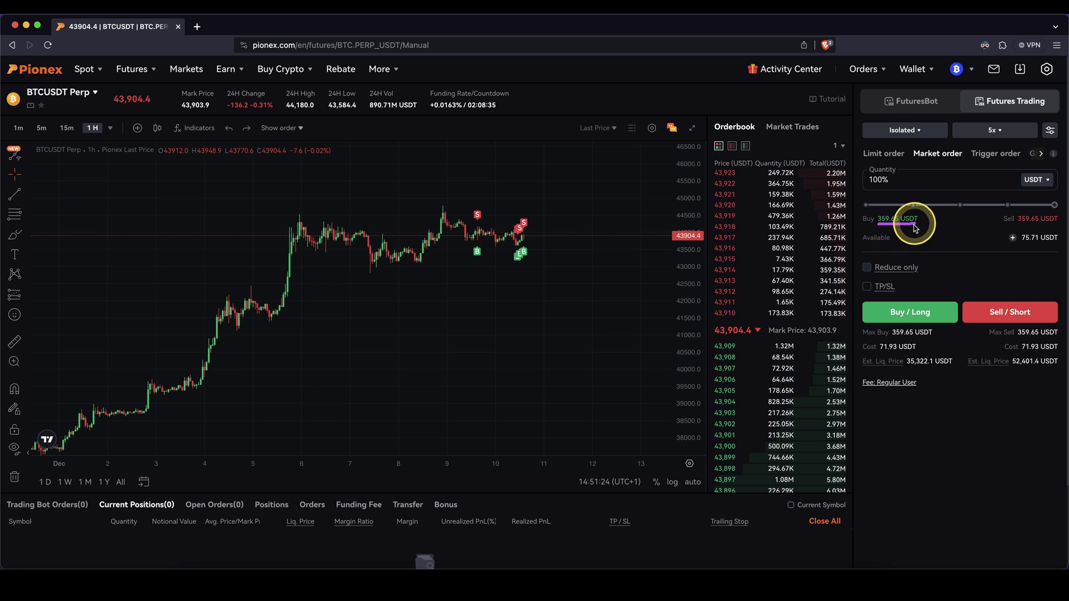
pyautogui.moveTo(880, 353); pyautogui.dragTo(917, 350)
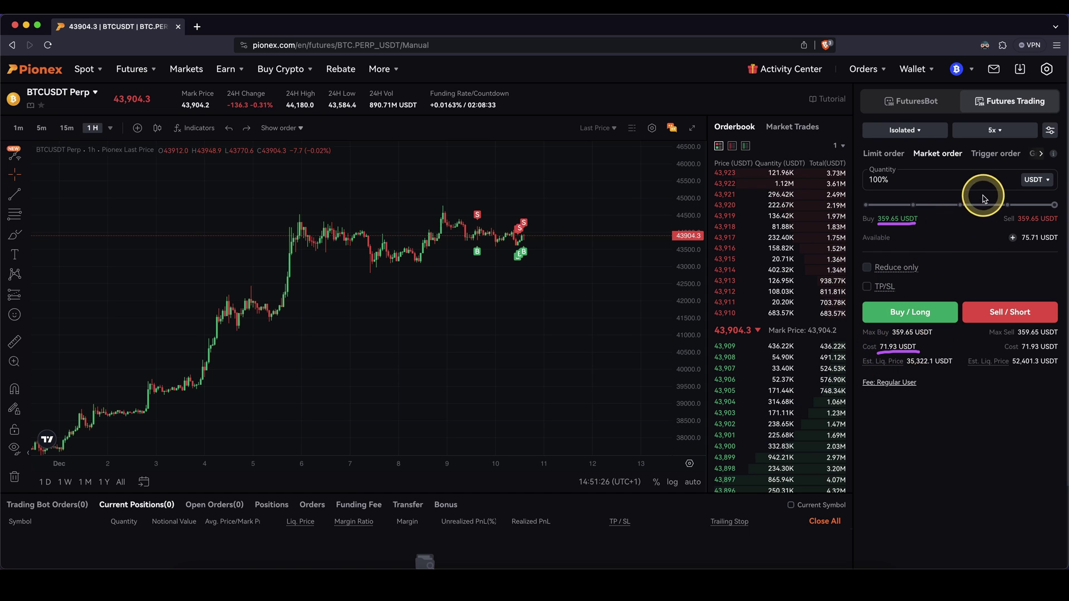
pyautogui.moveTo(1064, 242); pyautogui.dragTo(1021, 241)
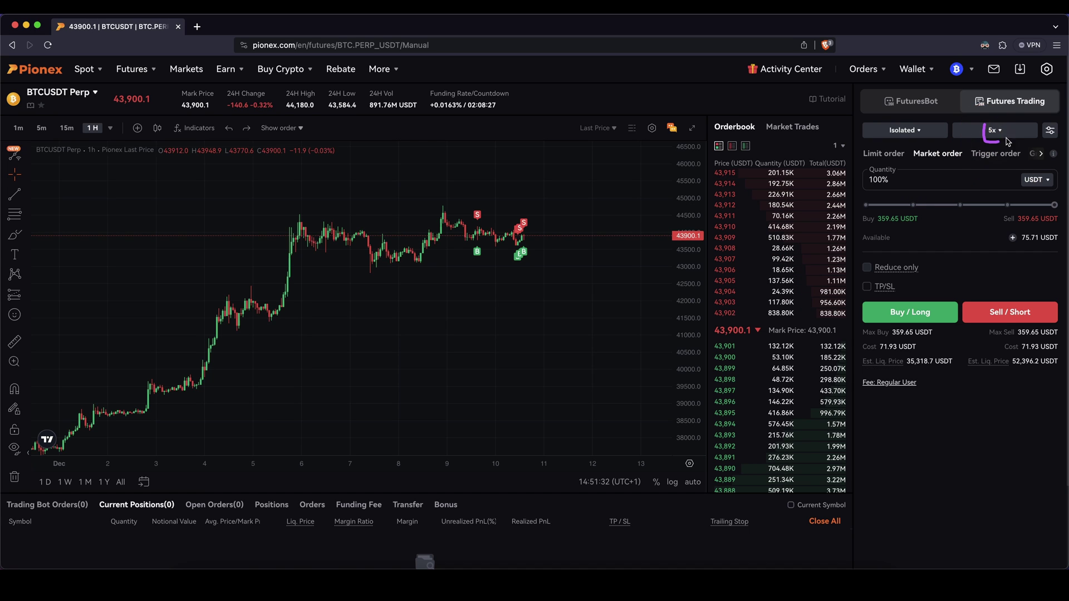
pyautogui.moveTo(1006, 141); pyautogui.dragTo(999, 124)
pyautogui.moveTo(885, 215)
pyautogui.mouseDown()
pyautogui.moveTo(878, 221)
pyautogui.moveTo(891, 213)
pyautogui.mouseUp()
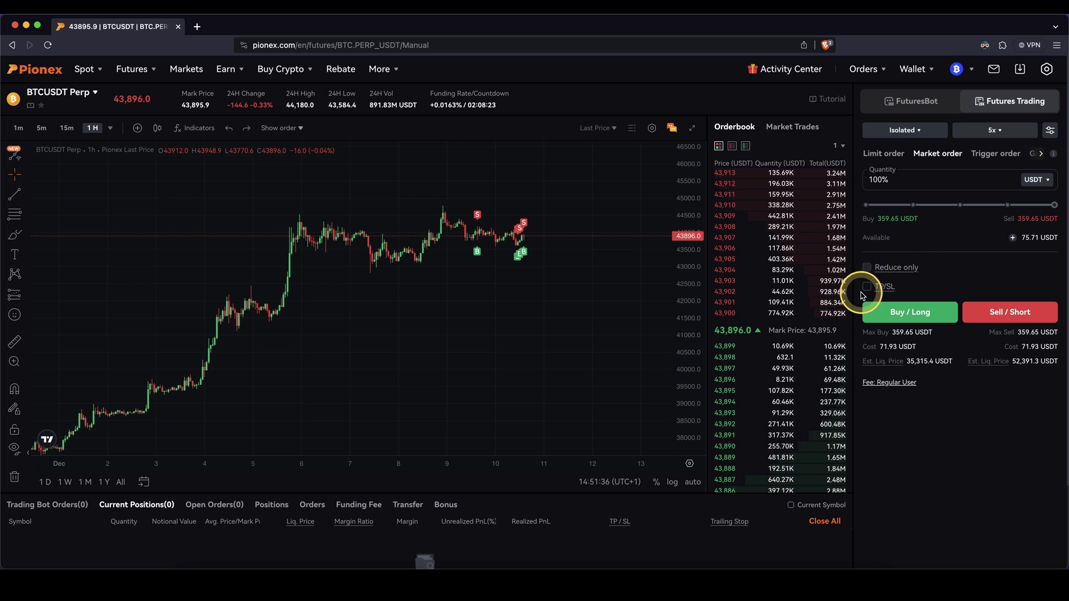
# Step: Enable TP/SL for the market order and open its advanced settings
pyautogui.moveTo(867, 290)
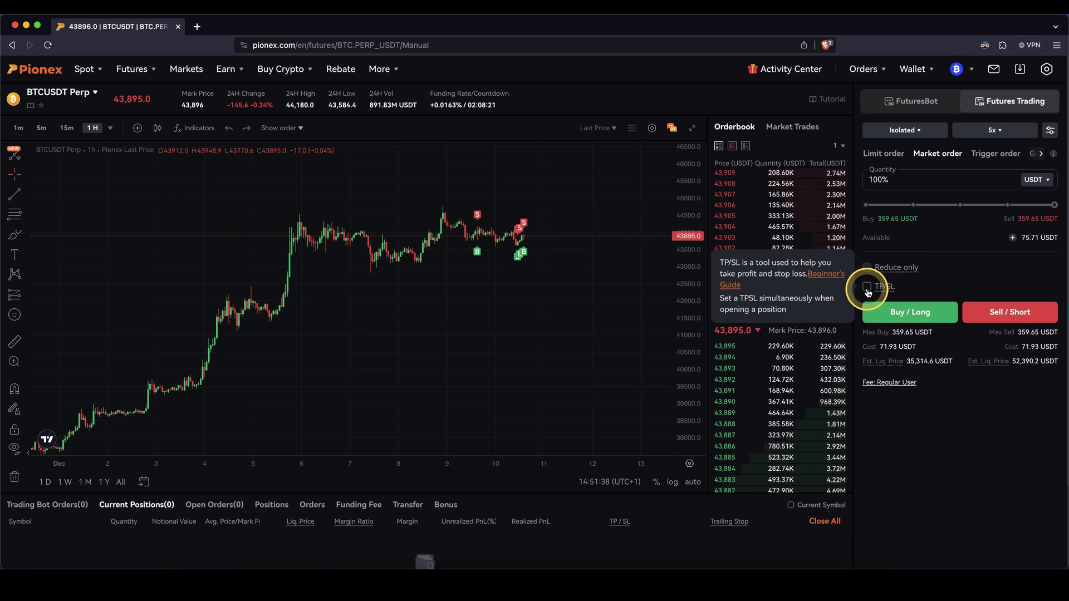
pyautogui.click(867, 287)
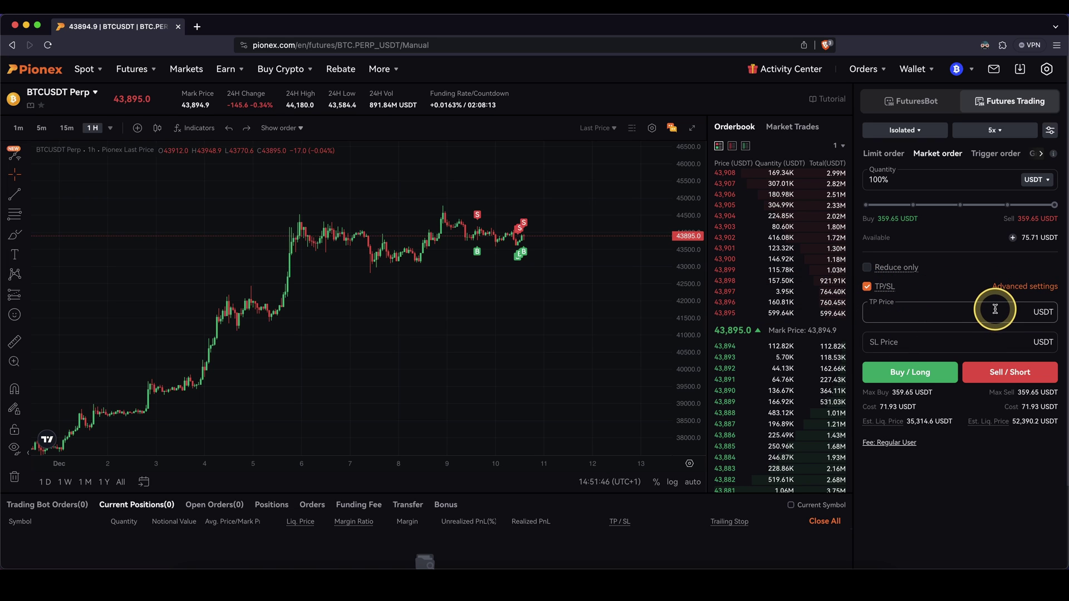
pyautogui.click(1017, 290)
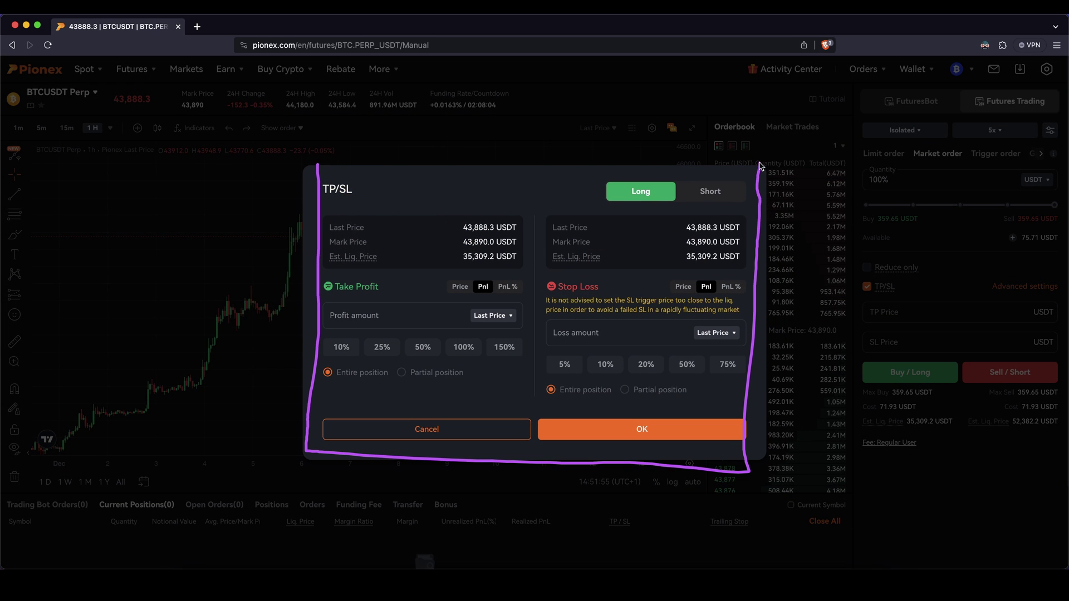
pyautogui.moveTo(760, 165); pyautogui.dragTo(308, 165)
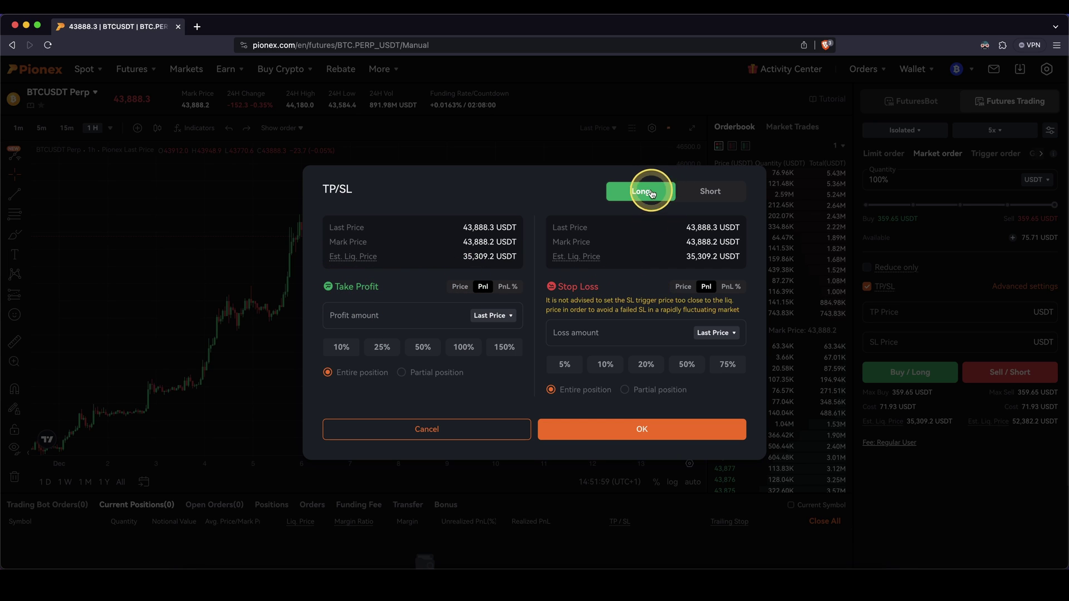
# Step: Compare the Long and Short sides of the TP/SL settings, keep Long, and set the Take Profit trigger price to 50000
pyautogui.click(636, 200)
pyautogui.click(726, 203)
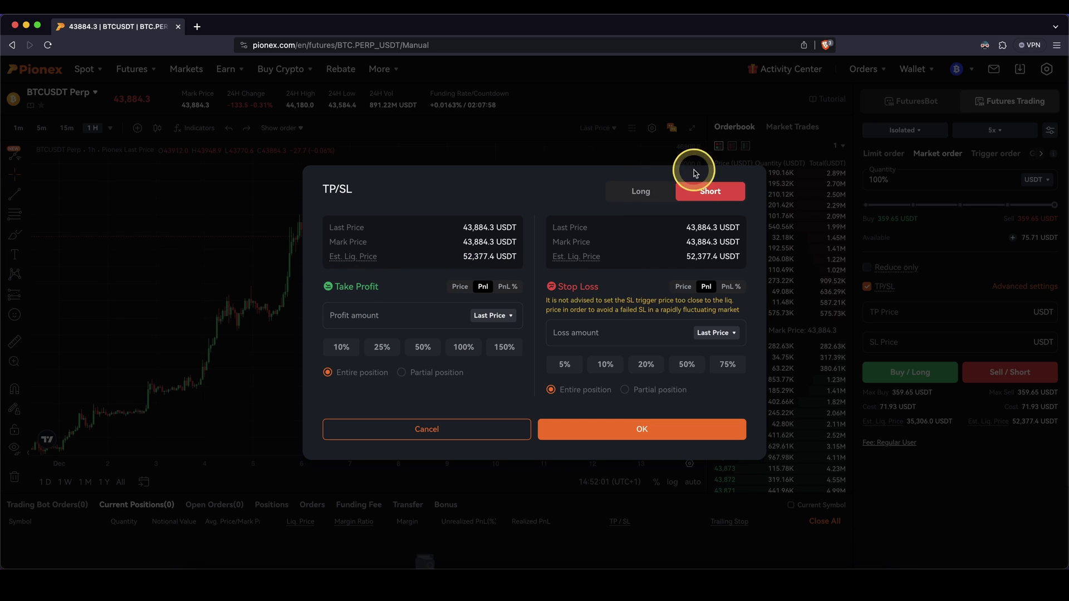
pyautogui.click(633, 198)
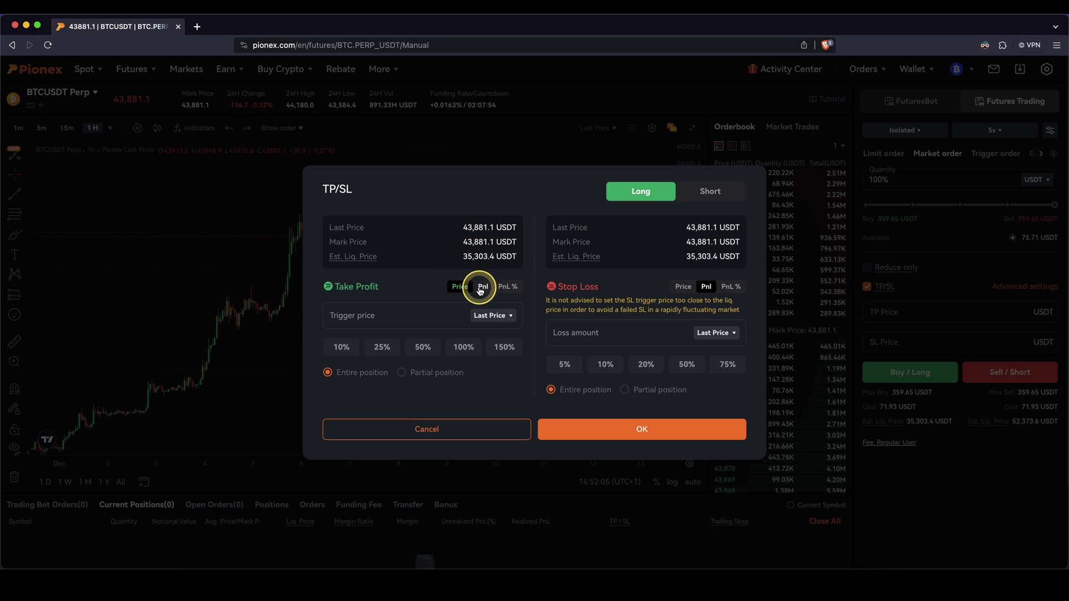
pyautogui.click(506, 287)
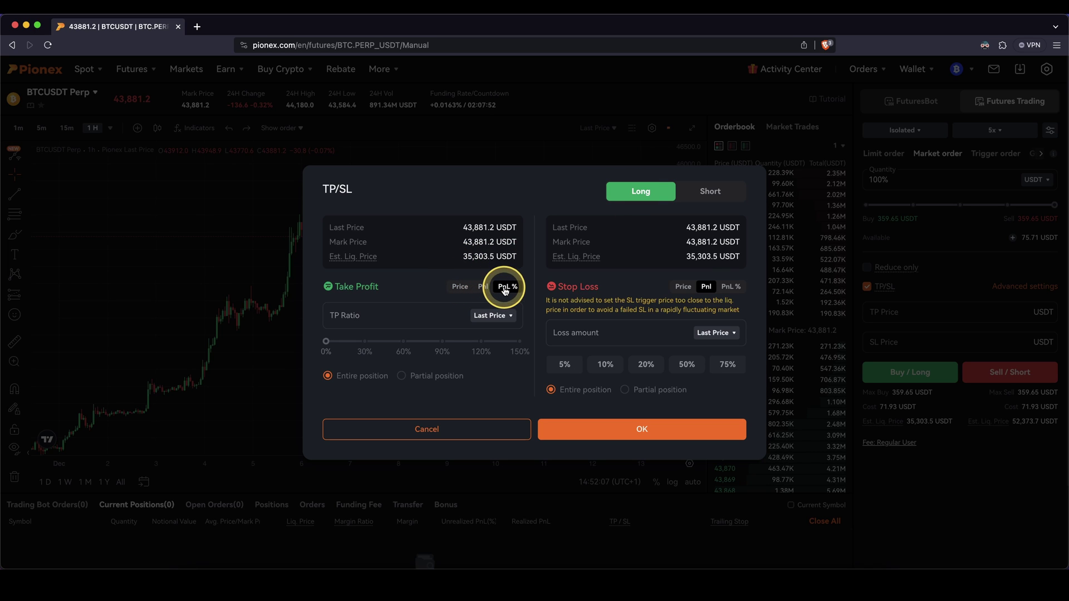
pyautogui.click(460, 286)
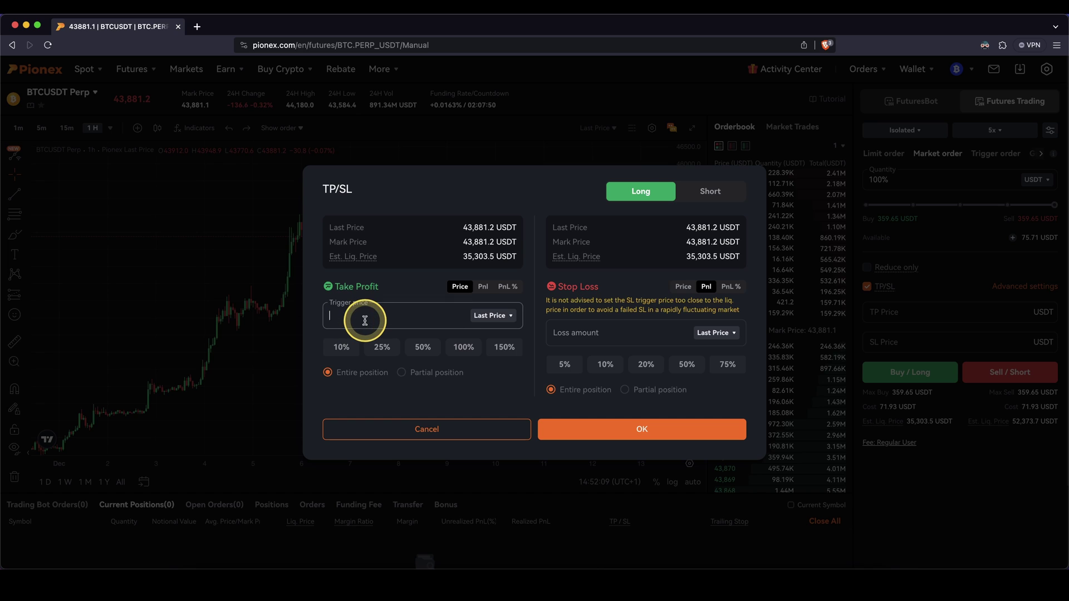
pyautogui.write('50000')
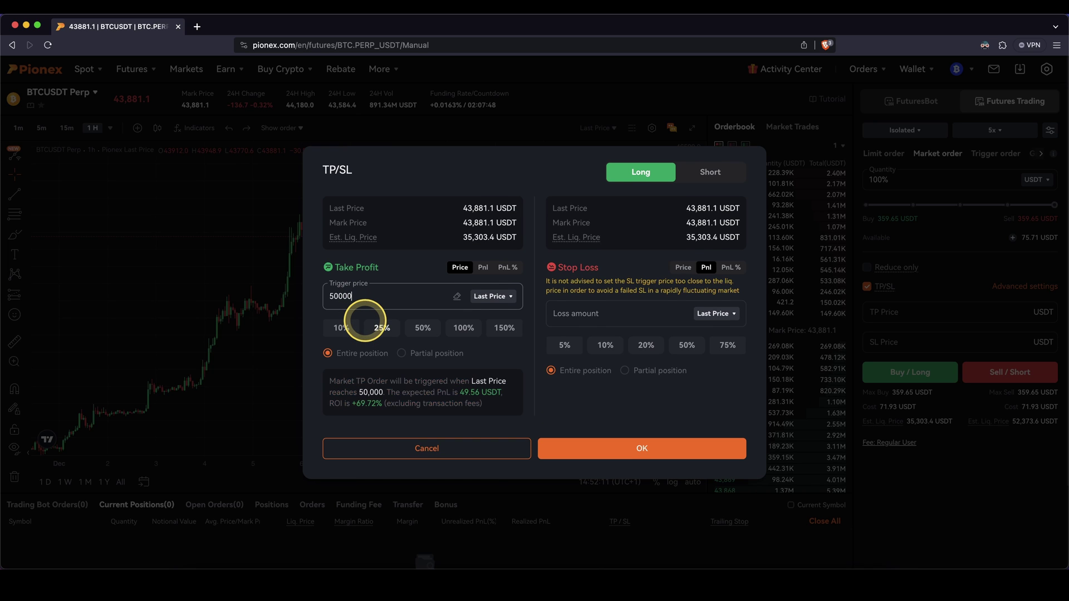
# Step: Compare the Take Profit target expressed as Price, PnL and PnL %
pyautogui.click(483, 268)
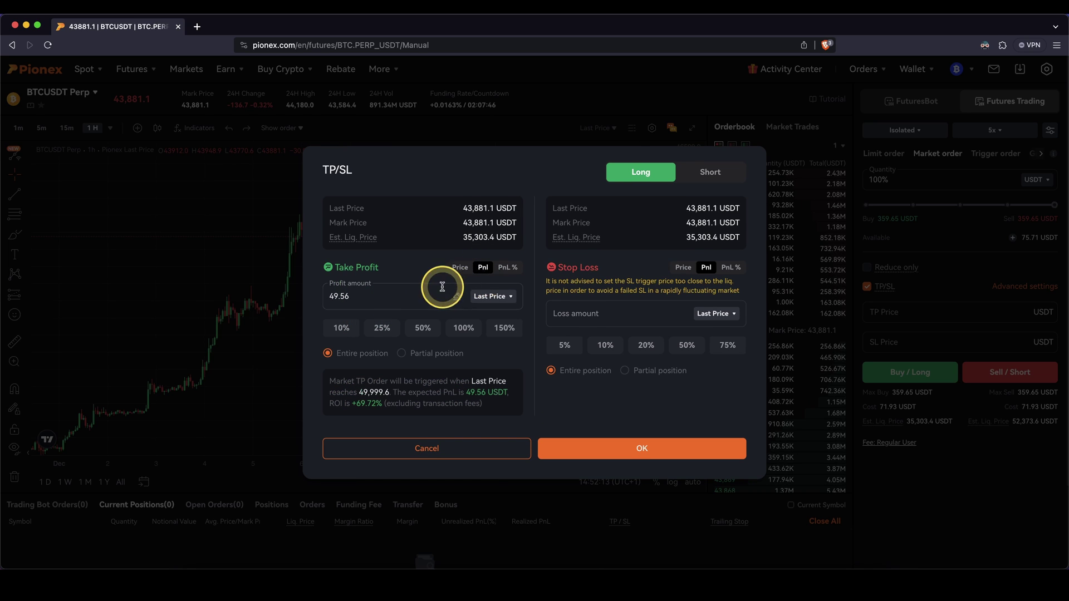
pyautogui.click(508, 267)
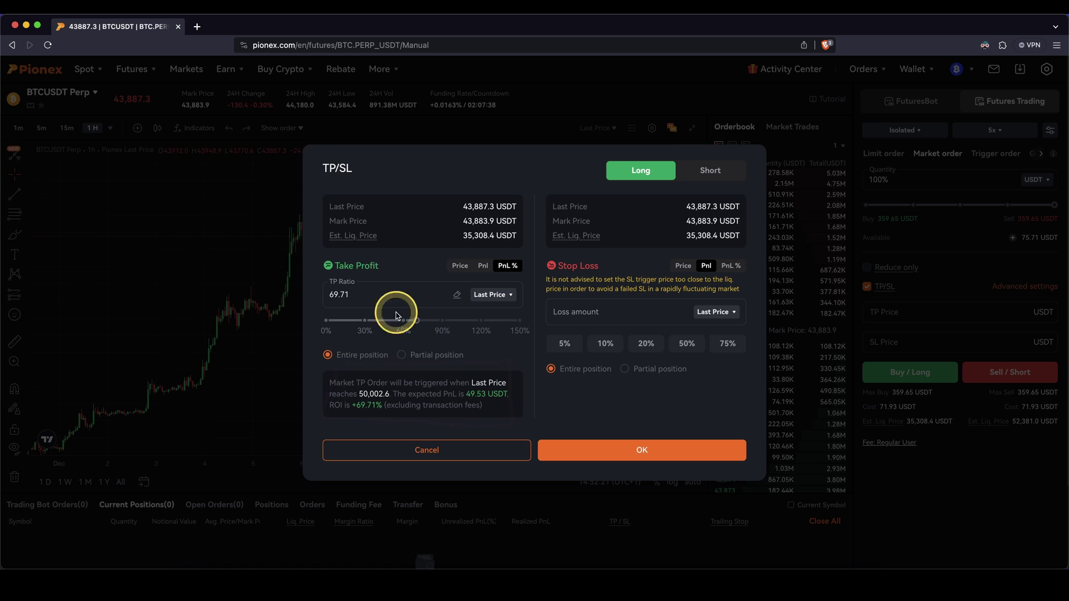
pyautogui.click(460, 267)
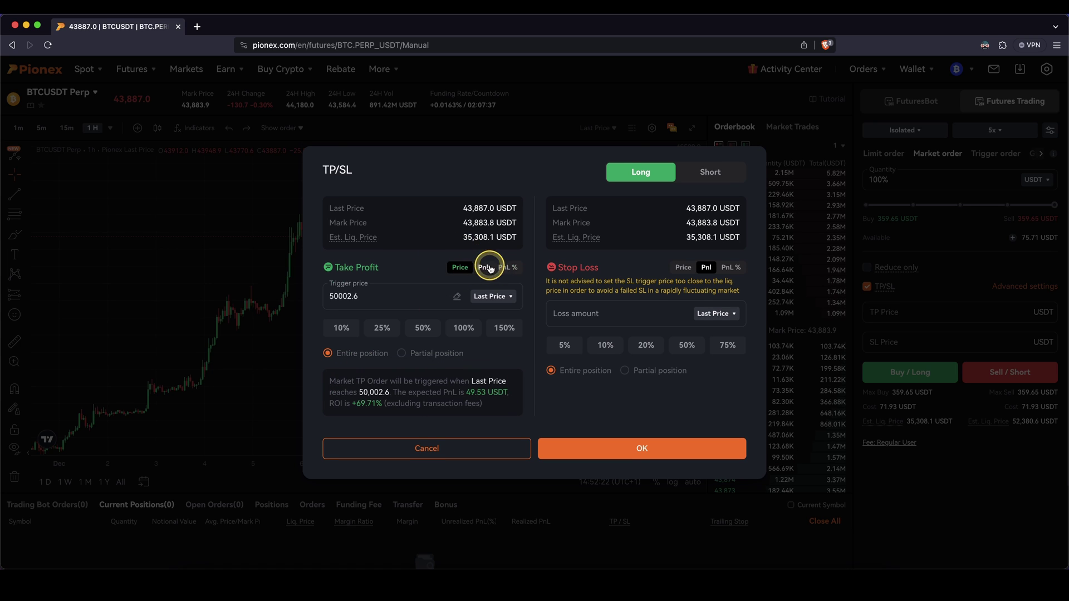
pyautogui.click(461, 267)
pyautogui.click(482, 267)
pyautogui.click(507, 267)
# Step: Set the Take Profit amount to 40 USDT as PnL and check its equivalent trigger price and TP ratio
pyautogui.click(482, 267)
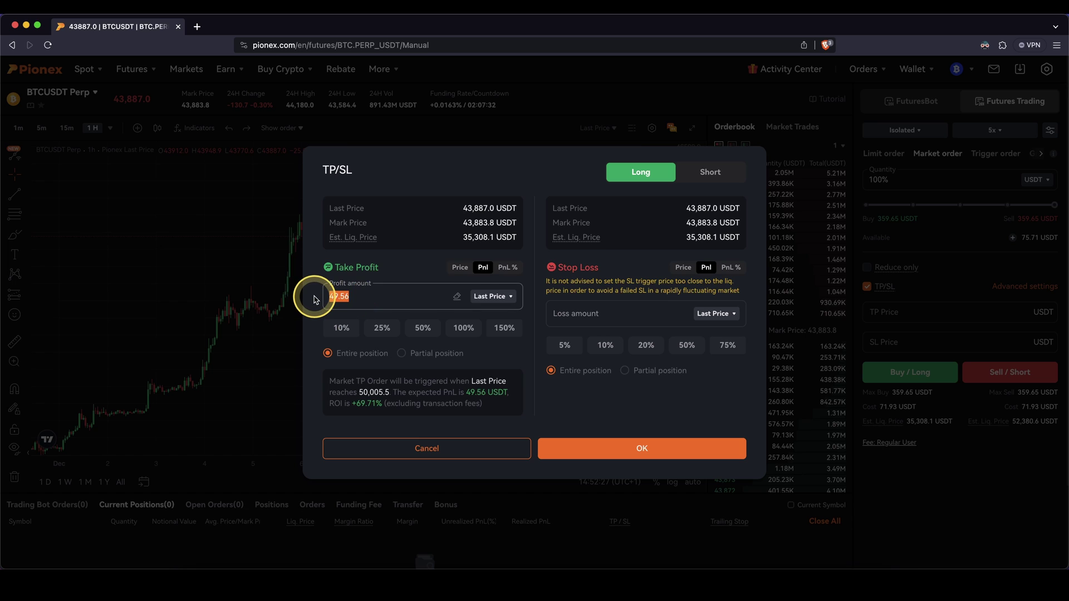
pyautogui.click(460, 270)
pyautogui.click(335, 301)
pyautogui.click(506, 267)
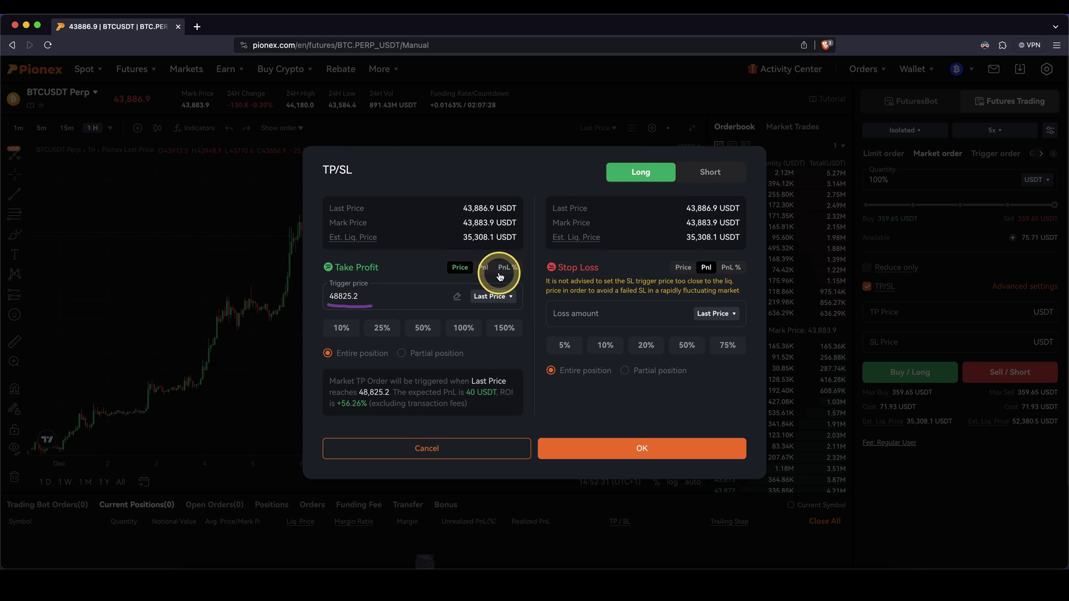
pyautogui.click(356, 294)
pyautogui.click(414, 302)
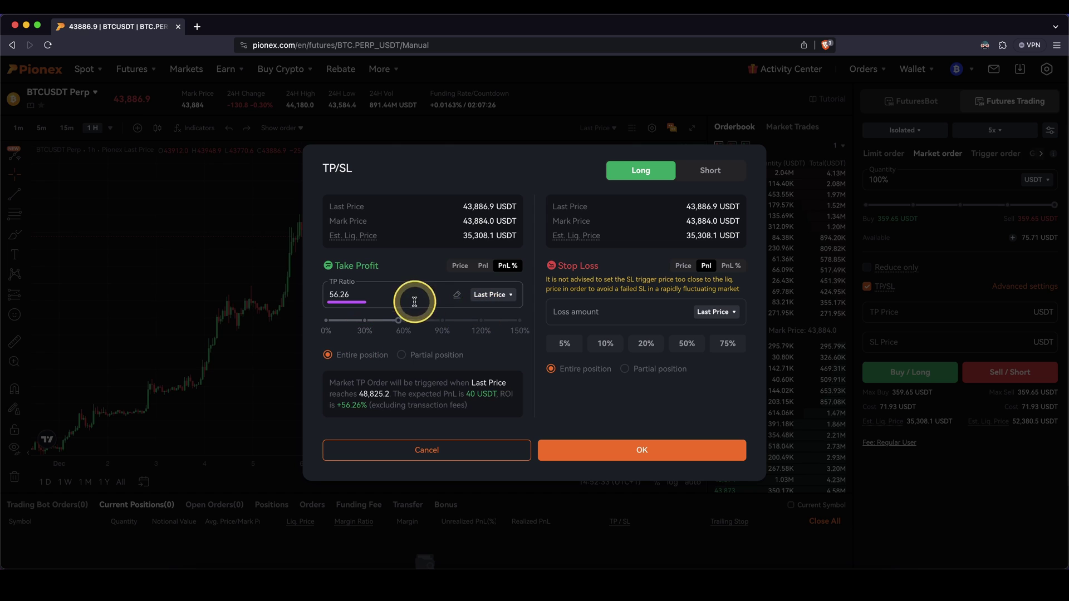
# Step: Set the Take Profit ratio to 33% and view it as a profit amount, finishing with the trigger price
pyautogui.moveTo(398, 320); pyautogui.dragTo(375, 321)
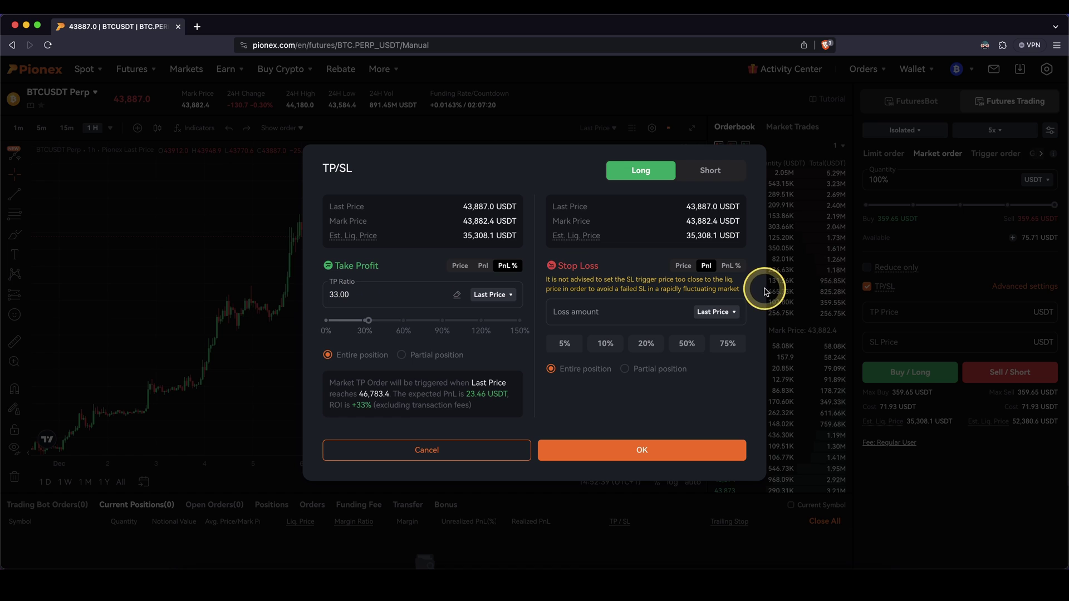
pyautogui.click(481, 267)
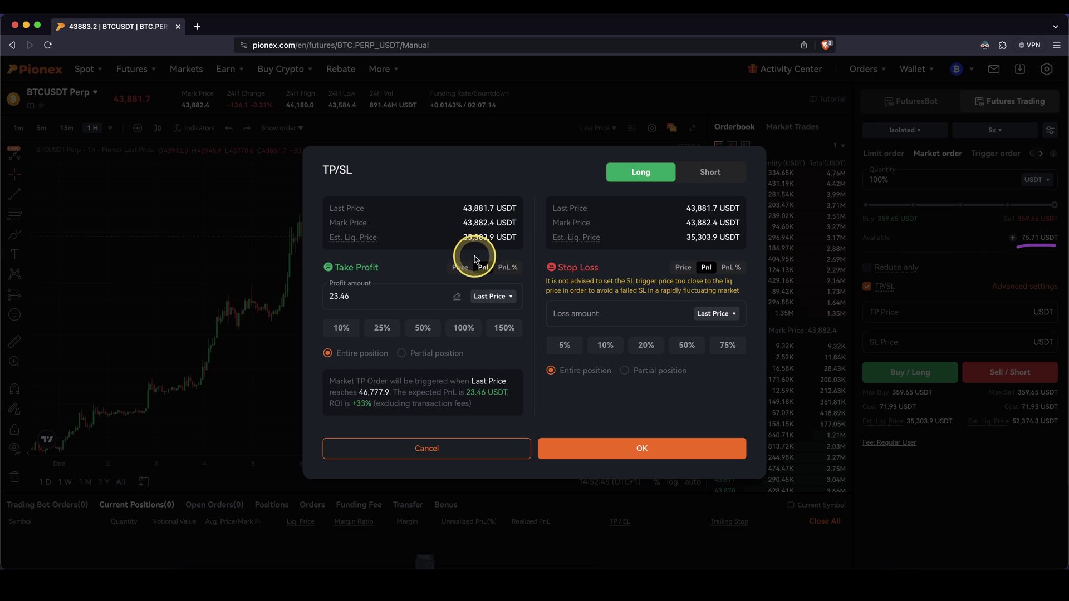
pyautogui.click(460, 267)
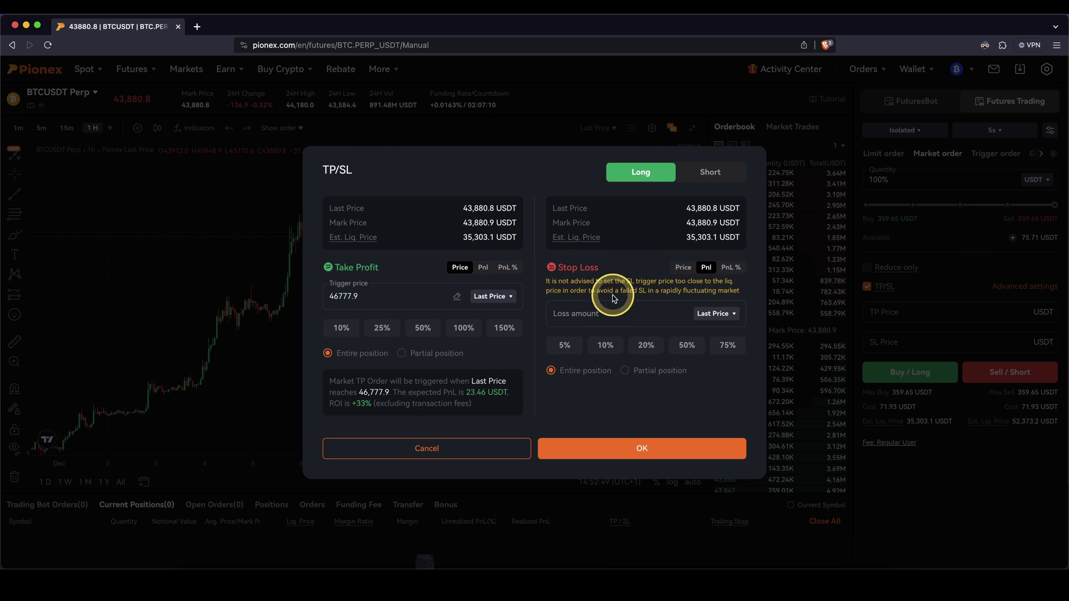
# Step: Set the Stop Loss amount to 8 USDT as PnL and apply the TP/SL settings
pyautogui.click(657, 302)
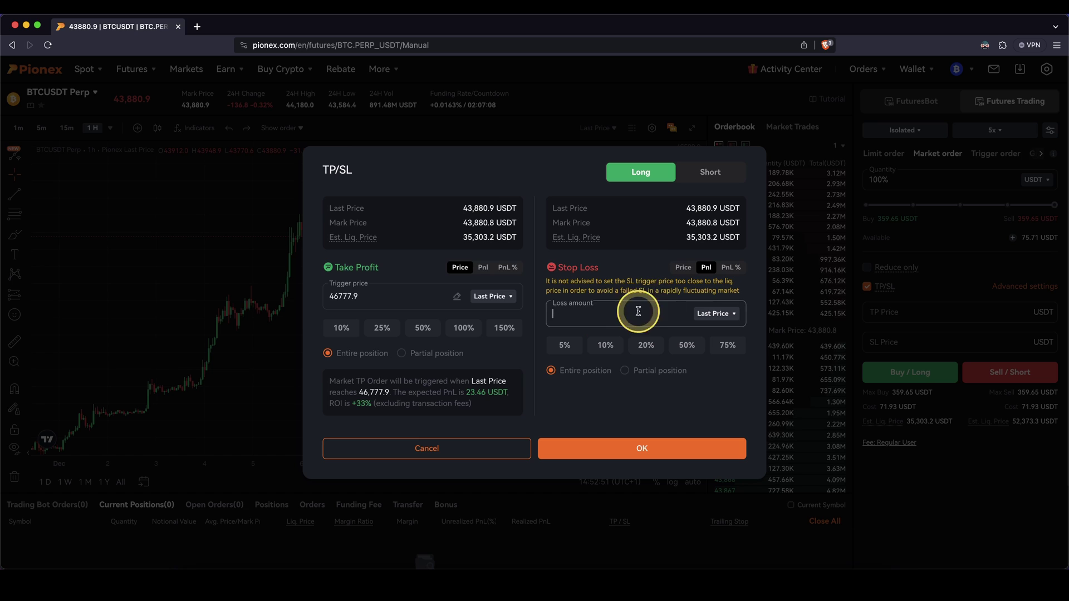
pyautogui.write('8')
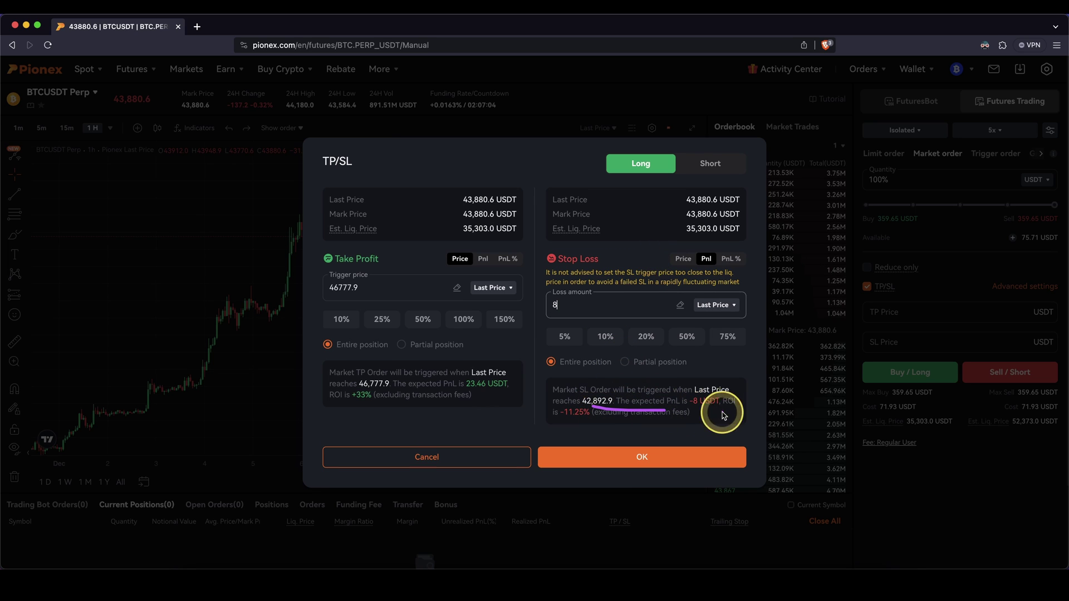
pyautogui.click(640, 453)
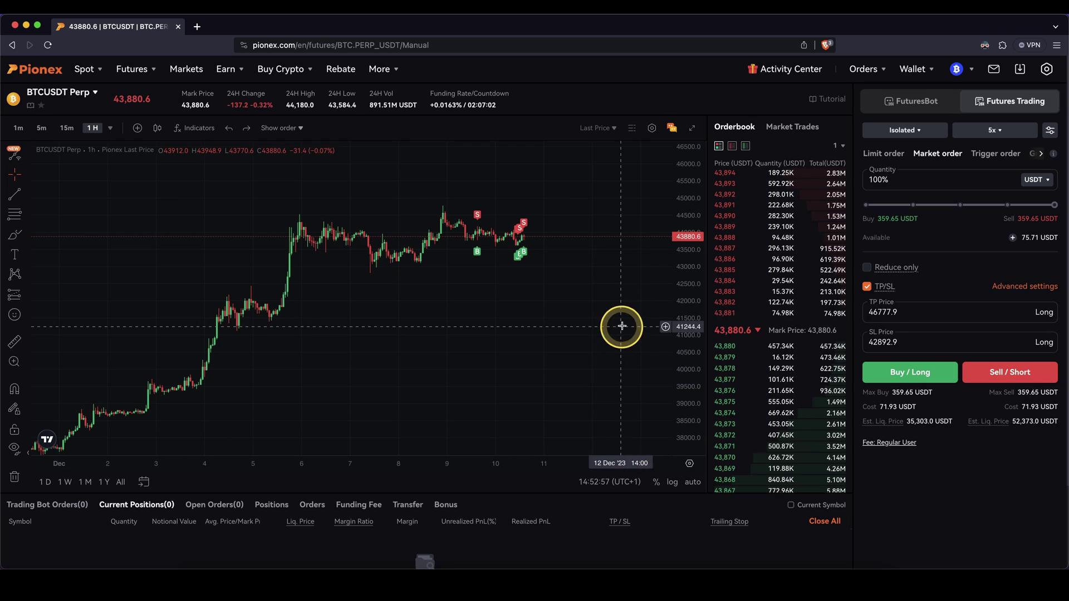
# Step: Check the order's TP and SL prices, then place and confirm the Buy / Long market order for BTCUSDT Perp
pyautogui.moveTo(883, 307)
pyautogui.mouseDown()
pyautogui.moveTo(909, 310)
pyautogui.moveTo(901, 304)
pyautogui.mouseUp()
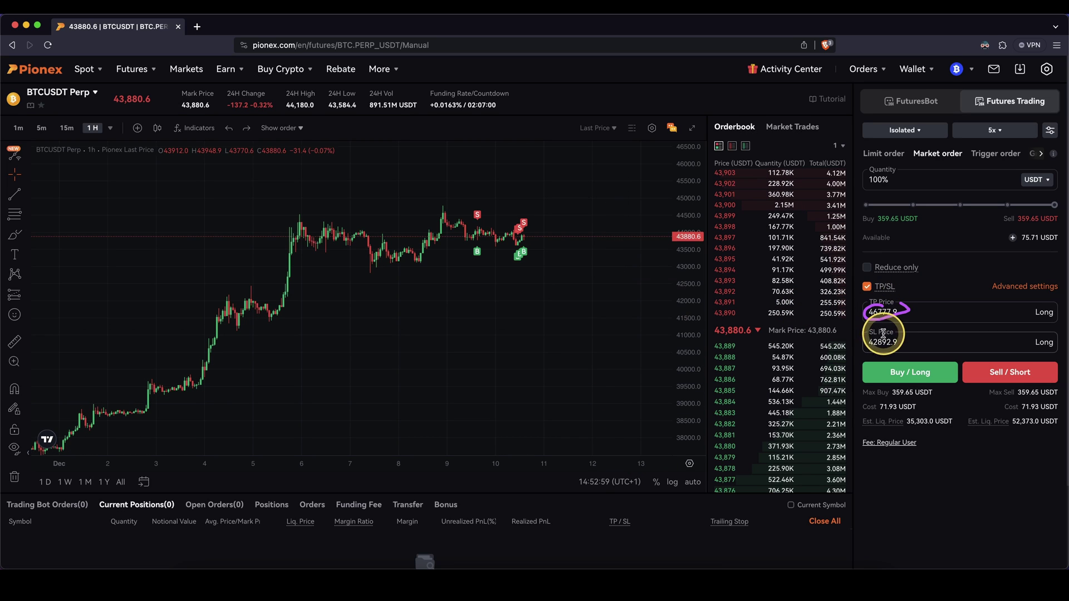
pyautogui.moveTo(892, 344); pyautogui.dragTo(880, 338)
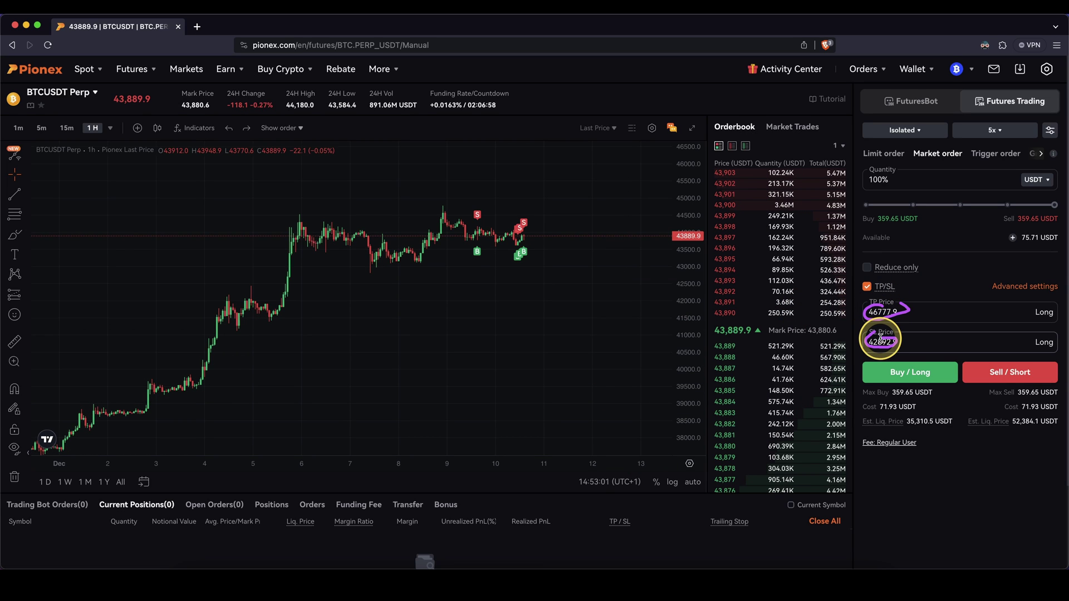
pyautogui.click(896, 378)
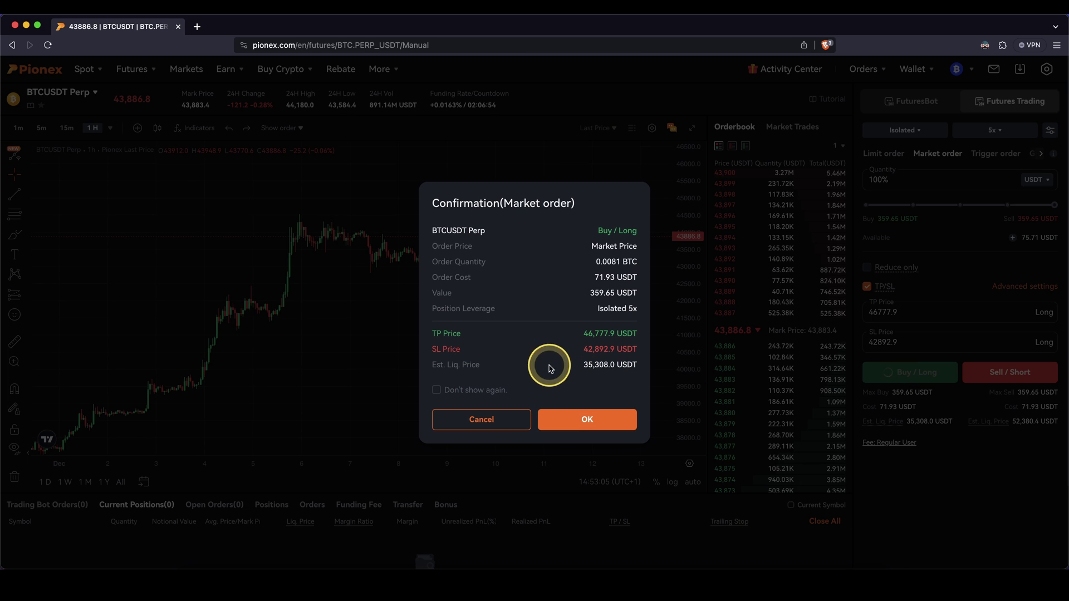
pyautogui.click(570, 419)
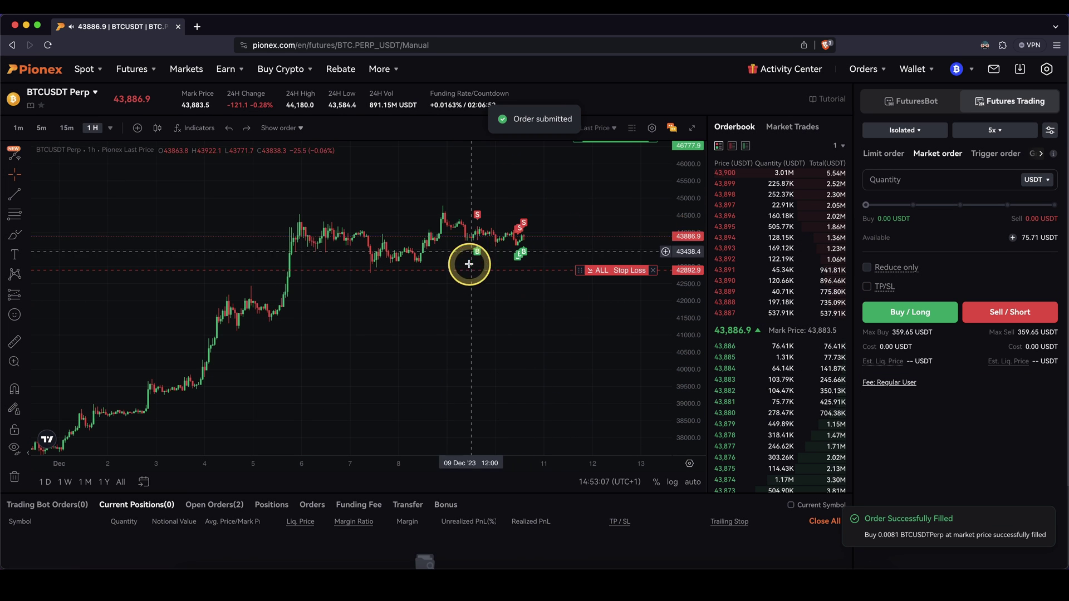
# Step: Examine the open BTCUSDT position's direction, margin mode, leverage, quantity, notional value and liquidation price
pyautogui.scroll(-2, 67, 497)
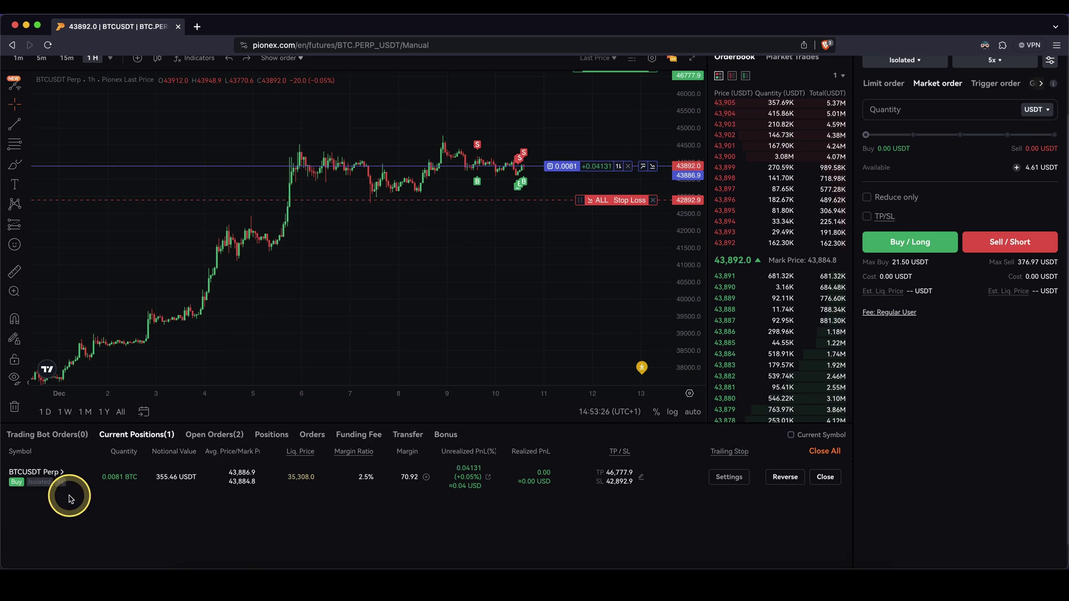
pyautogui.moveTo(10, 492); pyautogui.dragTo(67, 492)
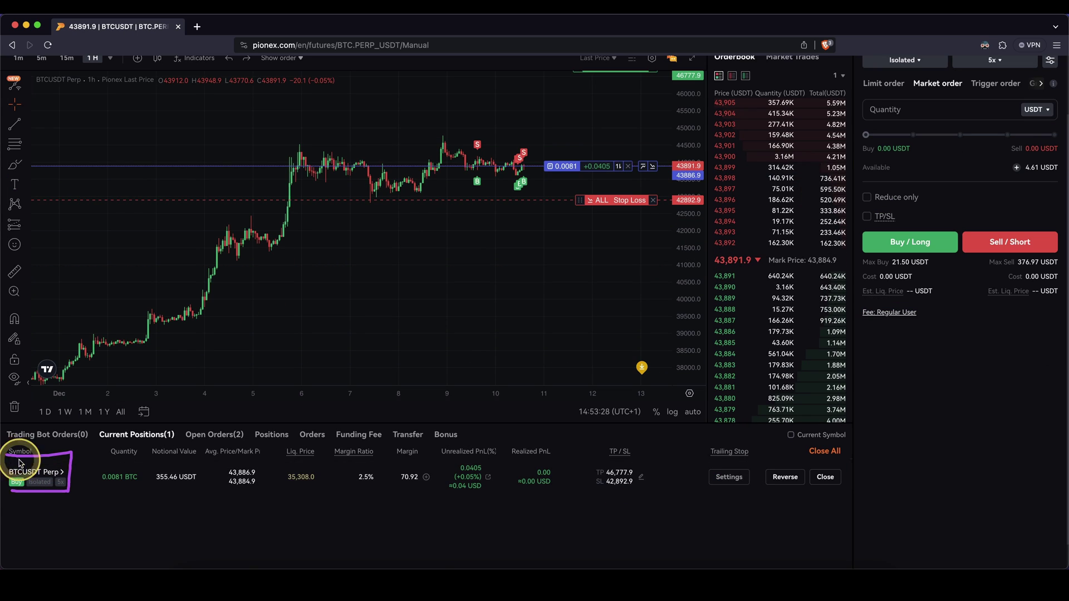
pyautogui.moveTo(10, 487); pyautogui.dragTo(72, 487)
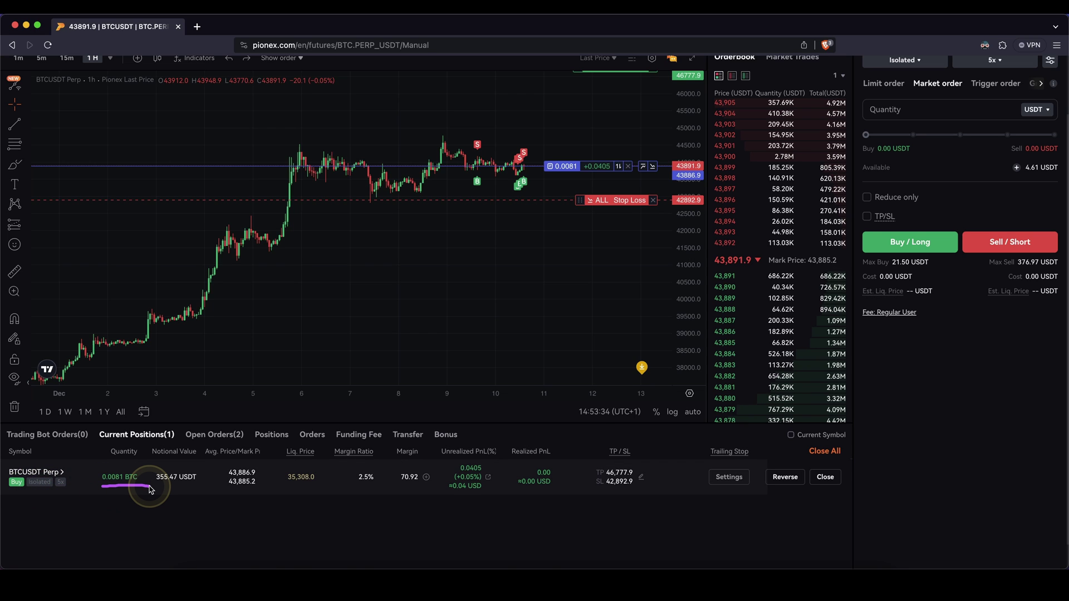
pyautogui.moveTo(157, 486); pyautogui.dragTo(205, 486)
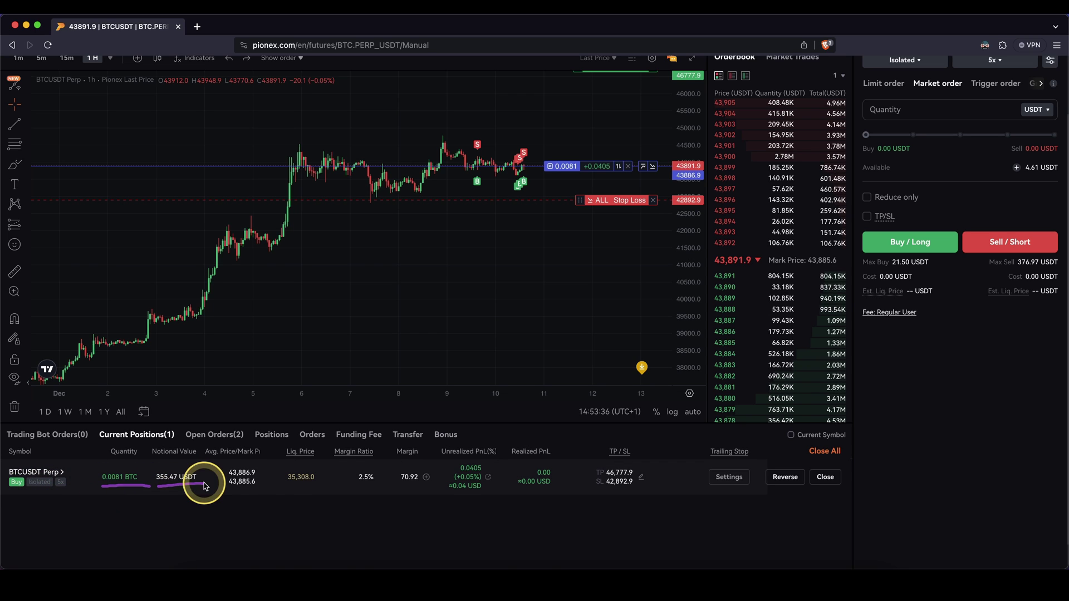
pyautogui.moveTo(282, 484); pyautogui.dragTo(328, 482)
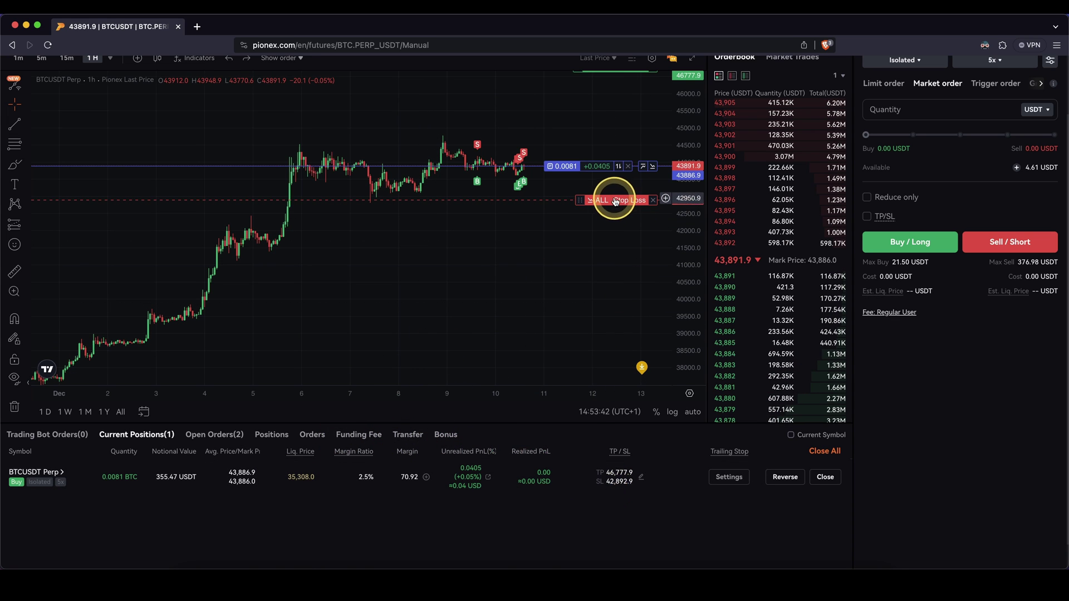
# Step: Compress the chart's price scale to compare the position's Stop Loss line with its estimated liquidation price
pyautogui.moveTo(616, 199)
pyautogui.mouseDown()
pyautogui.moveTo(644, 213)
pyautogui.moveTo(625, 195)
pyautogui.mouseUp()
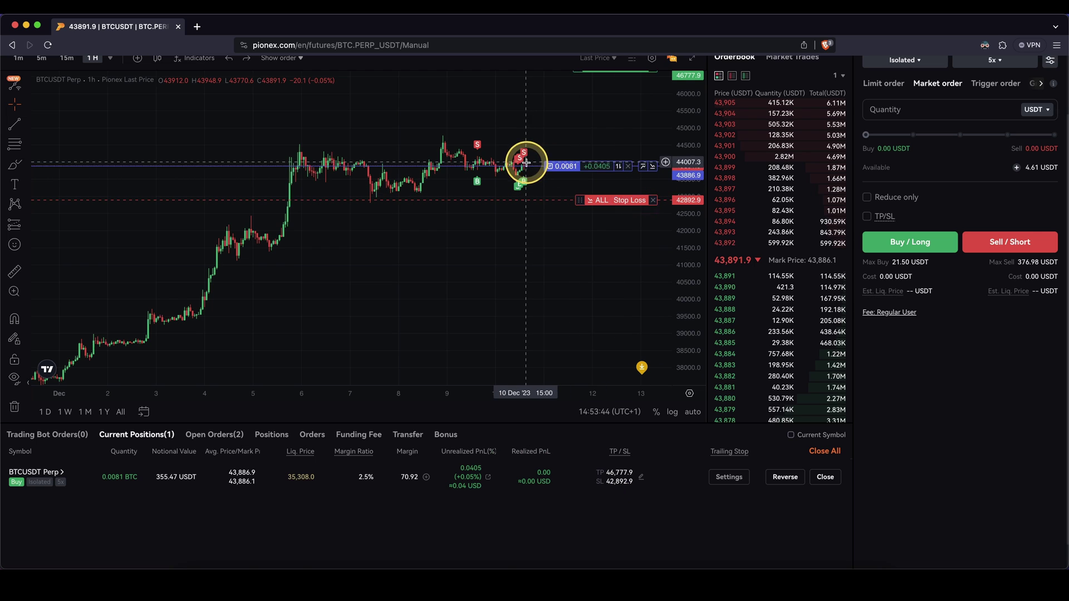
pyautogui.moveTo(525, 170); pyautogui.dragTo(631, 345)
pyautogui.moveTo(703, 219); pyautogui.dragTo(690, 350)
pyautogui.moveTo(531, 287); pyautogui.dragTo(477, 245)
pyautogui.moveTo(471, 162); pyautogui.dragTo(535, 284)
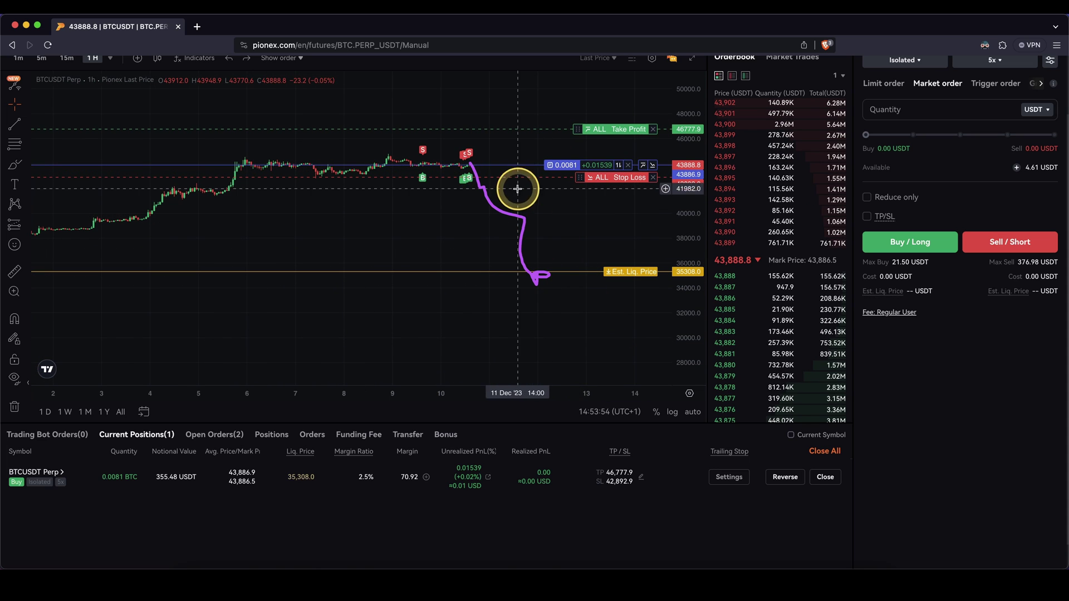
pyautogui.moveTo(574, 178)
pyautogui.mouseDown()
pyautogui.moveTo(624, 171)
pyautogui.moveTo(620, 187)
pyautogui.mouseUp()
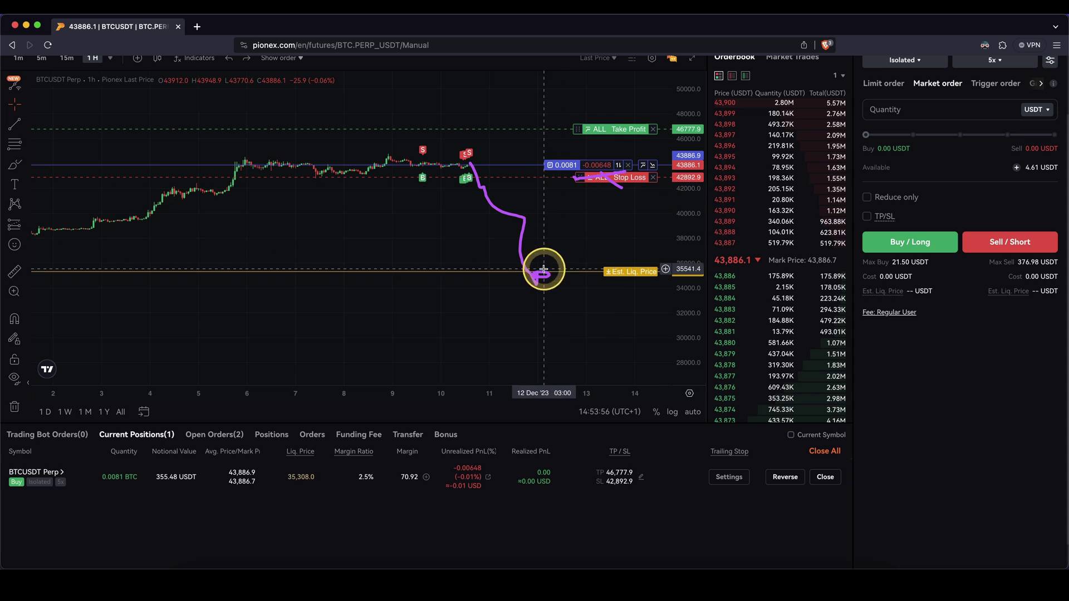
pyautogui.moveTo(628, 264)
pyautogui.mouseDown()
pyautogui.moveTo(607, 278)
pyautogui.moveTo(660, 259)
pyautogui.moveTo(630, 262)
pyautogui.mouseUp()
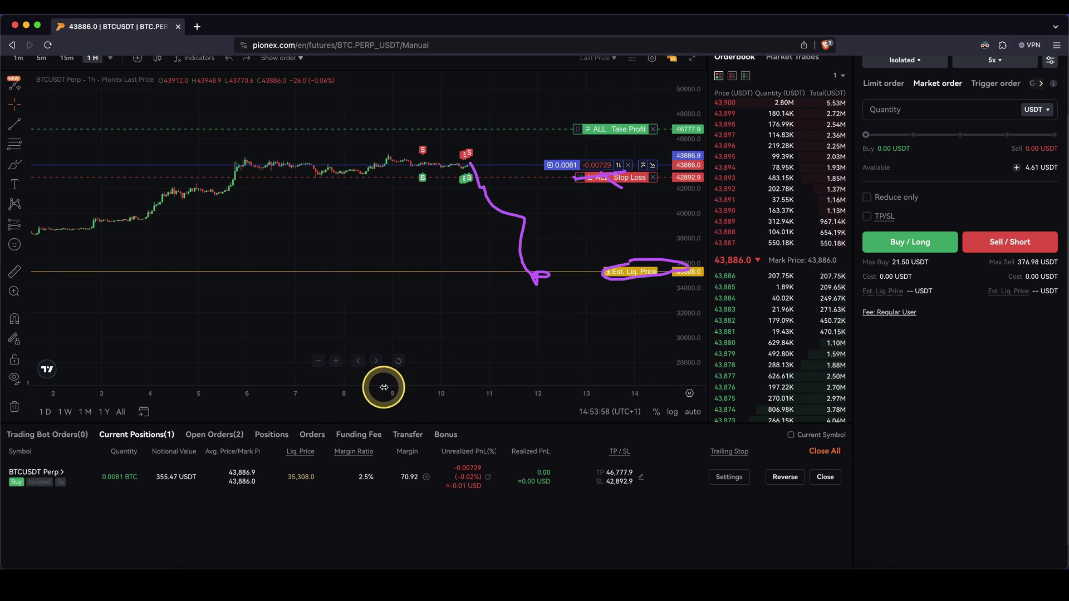
# Step: Examine the position's liquidation price, margin and quantity alongside the remaining available balance and the Stop Loss level
pyautogui.moveTo(308, 453)
pyautogui.mouseDown()
pyautogui.moveTo(303, 485)
pyautogui.moveTo(291, 464)
pyautogui.mouseUp()
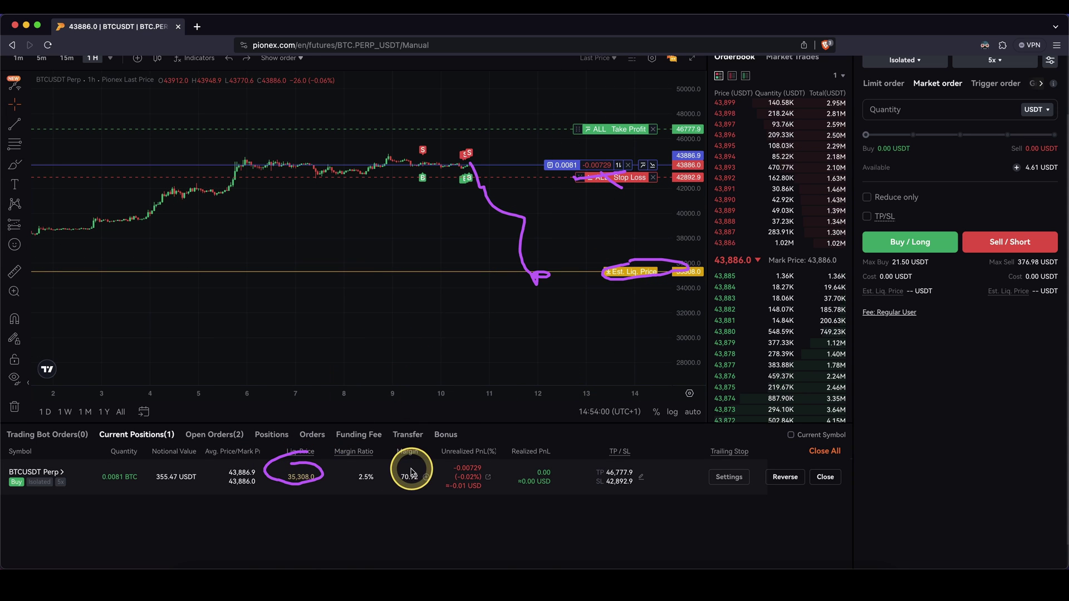
pyautogui.moveTo(396, 476)
pyautogui.mouseDown()
pyautogui.moveTo(433, 493)
pyautogui.moveTo(397, 470)
pyautogui.mouseUp()
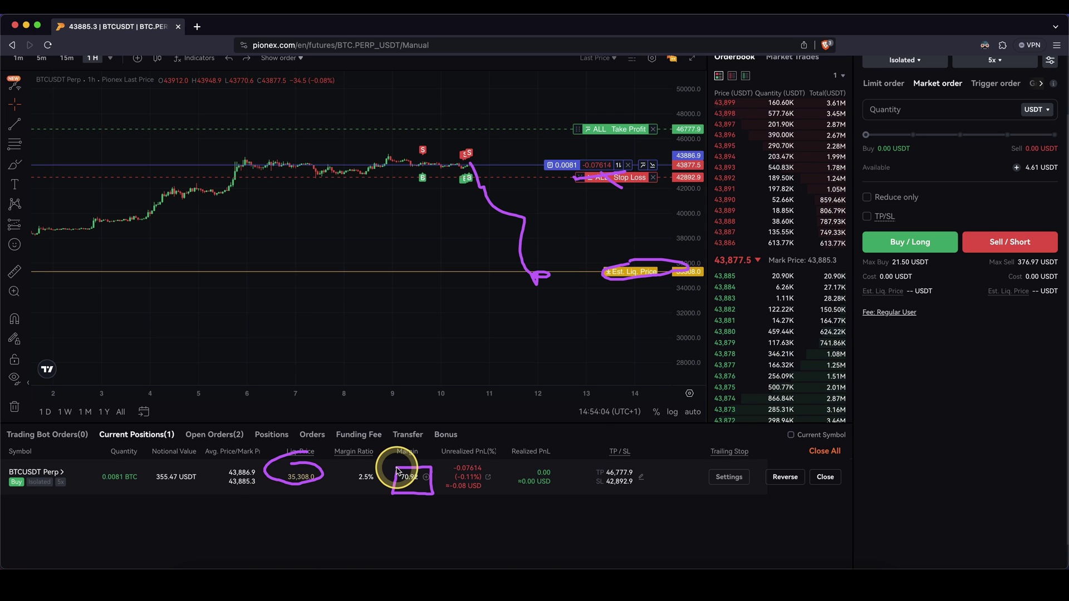
pyautogui.moveTo(391, 443)
pyautogui.mouseDown()
pyautogui.moveTo(403, 467)
pyautogui.moveTo(440, 451)
pyautogui.moveTo(397, 449)
pyautogui.mouseUp()
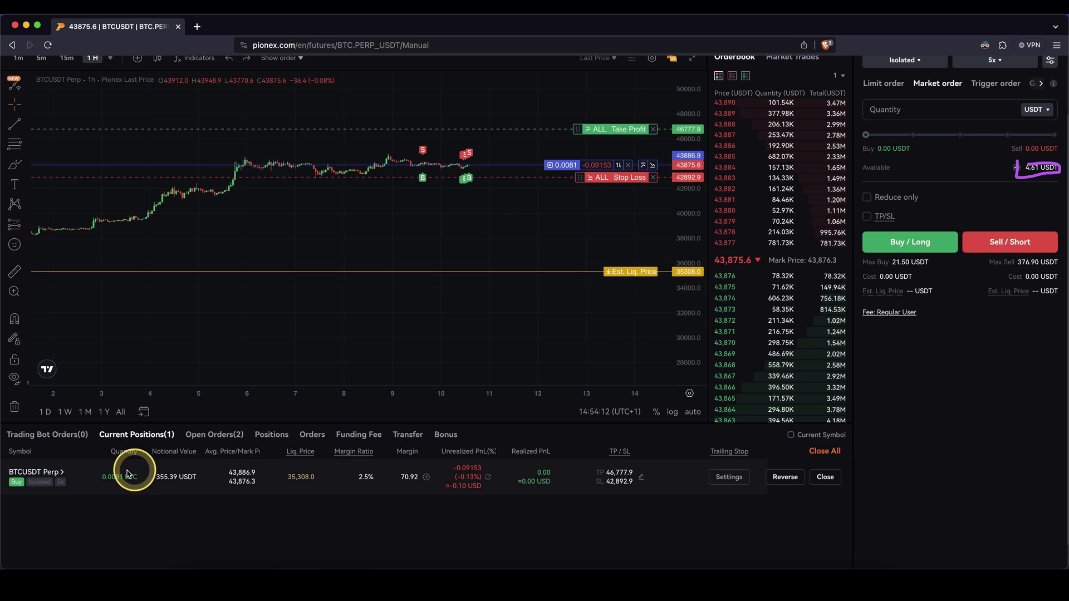
pyautogui.moveTo(100, 484); pyautogui.dragTo(137, 486)
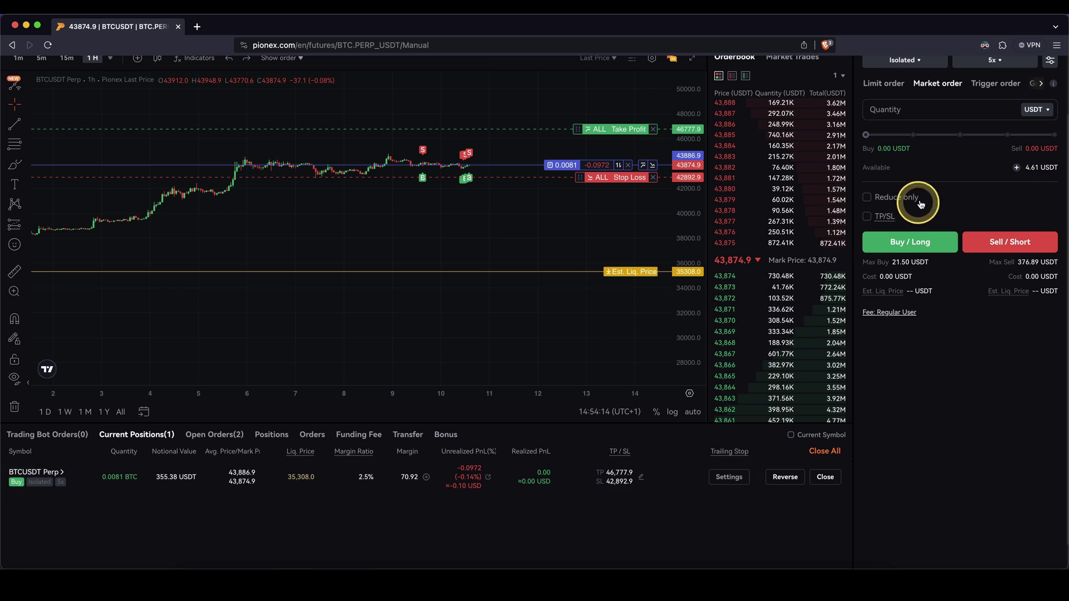
pyautogui.moveTo(1019, 172); pyautogui.dragTo(1055, 159)
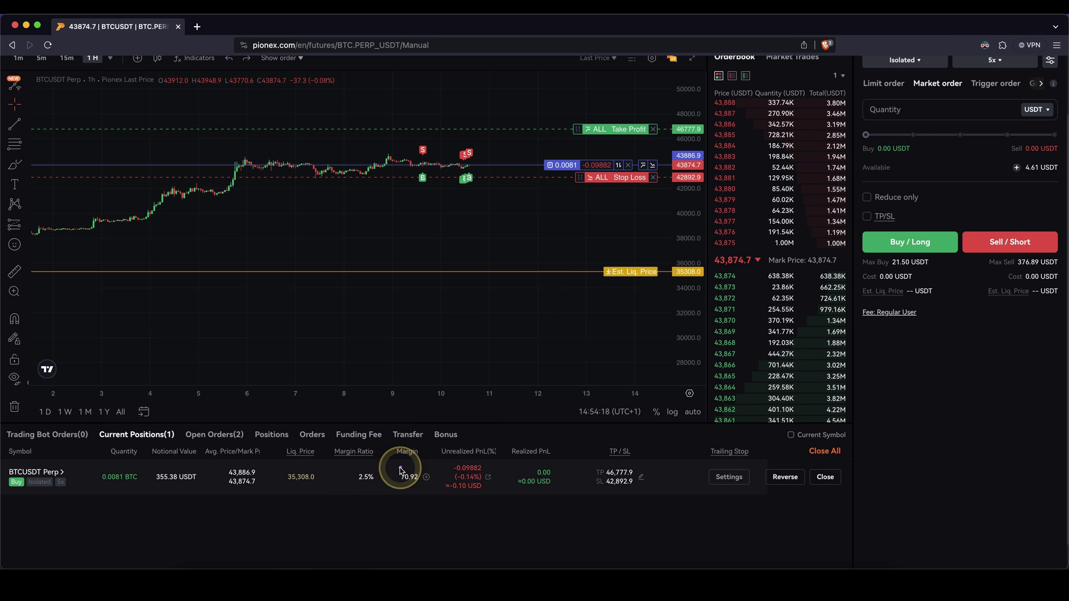
pyautogui.moveTo(400, 470)
pyautogui.mouseDown()
pyautogui.moveTo(426, 486)
pyautogui.moveTo(390, 474)
pyautogui.mouseUp()
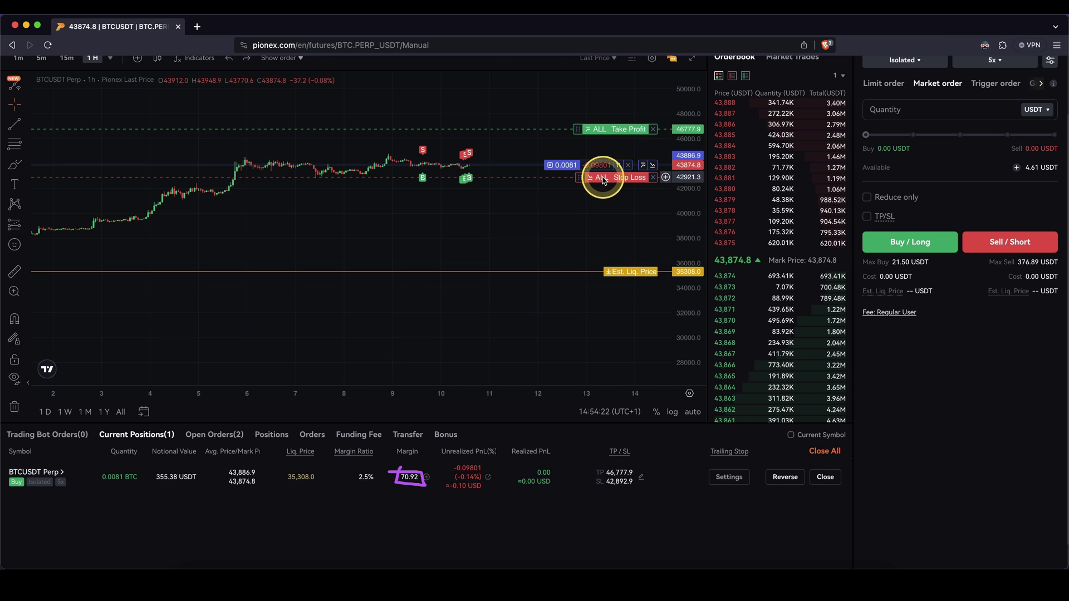
pyautogui.moveTo(573, 186); pyautogui.dragTo(646, 187)
pyautogui.moveTo(285, 470); pyautogui.dragTo(294, 486)
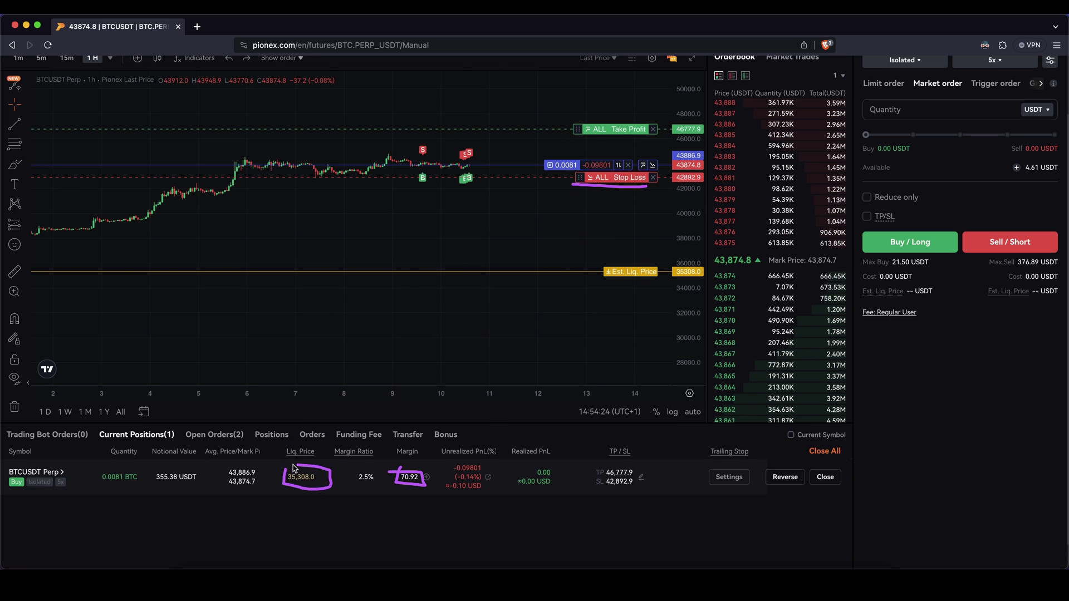
pyautogui.press('Escape')
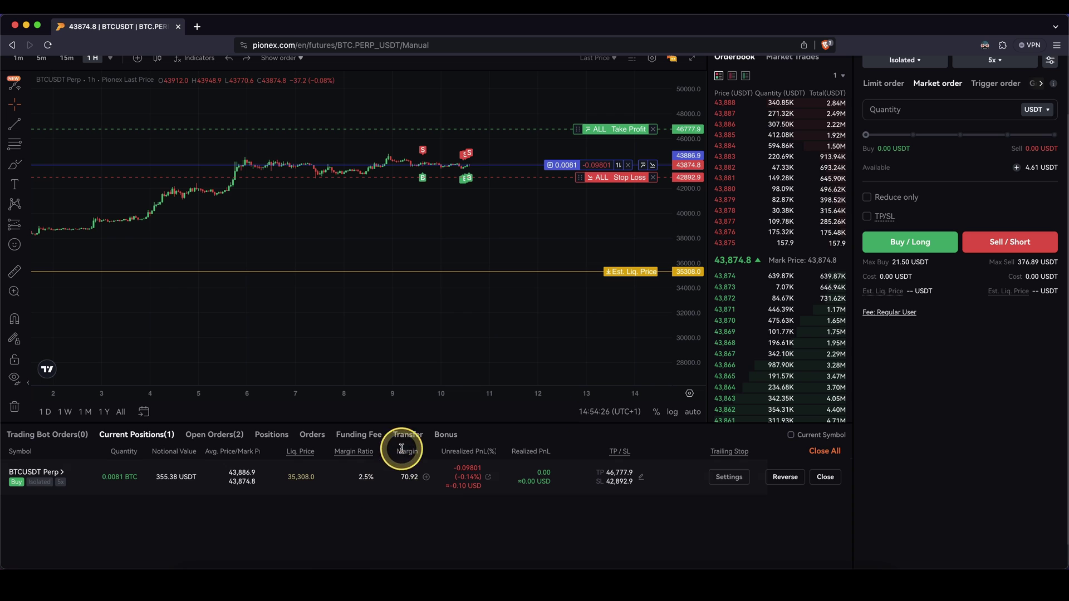
# Step: Check the position's SL price and enlarge the chart around the entry and Stop Loss lines
pyautogui.moveTo(605, 489); pyautogui.dragTo(619, 489)
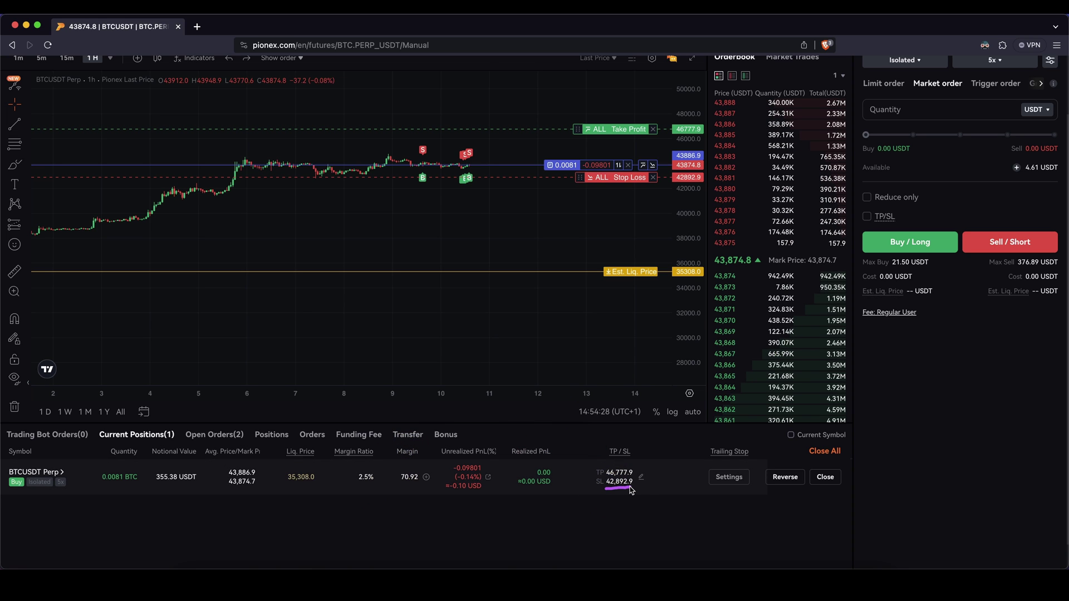
pyautogui.scroll(2, 467, 221)
pyautogui.moveTo(681, 232); pyautogui.dragTo(688, 139)
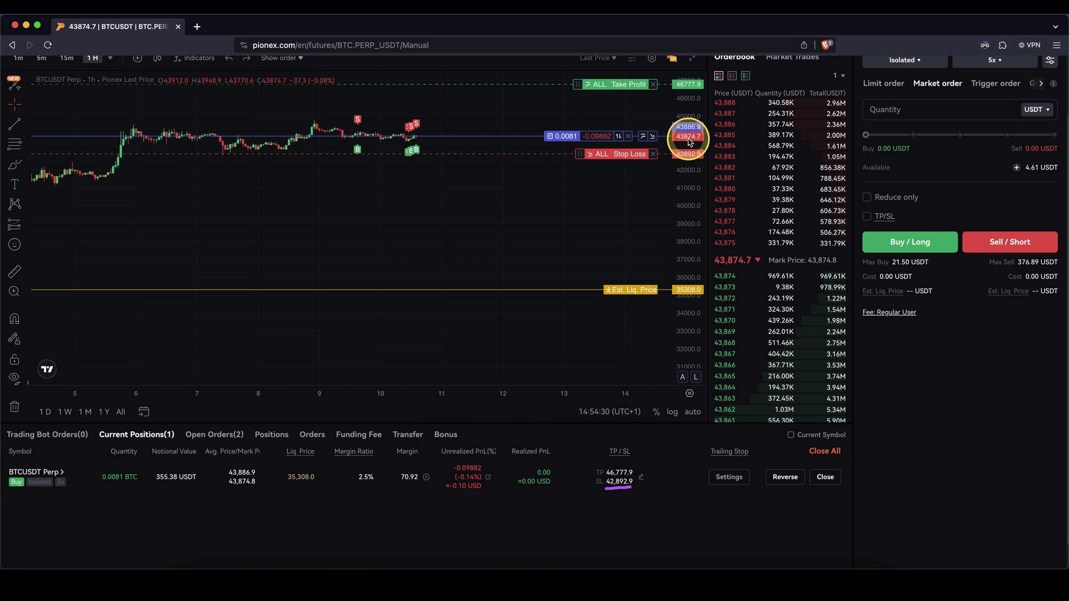
# Step: Open the BTCUSDT position's Stop Loss order for modification, view its loss amount, and close the TP/SL settings
pyautogui.click(641, 477)
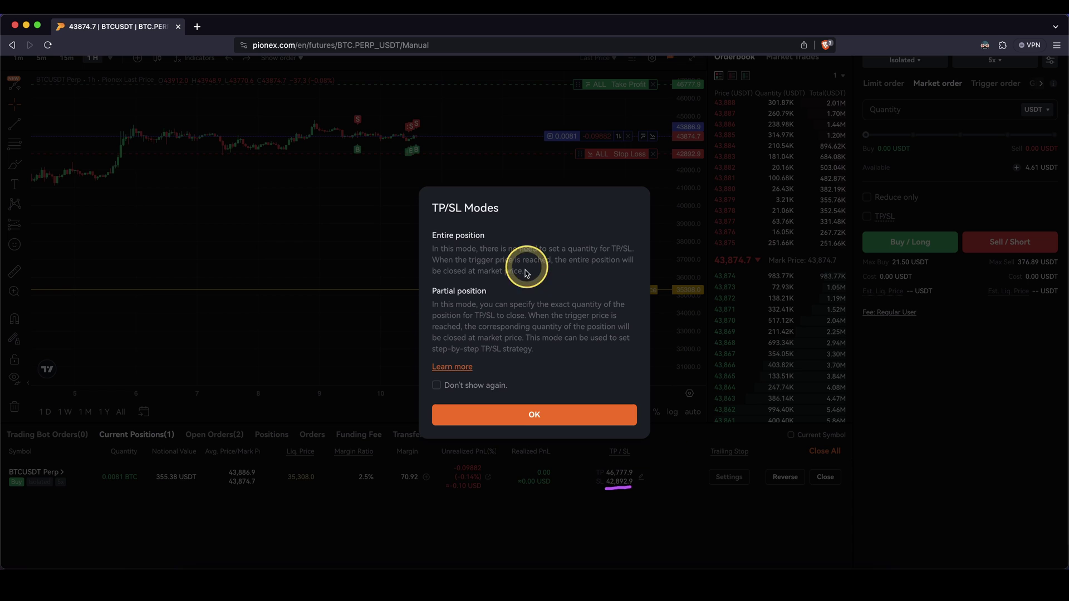
pyautogui.click(516, 419)
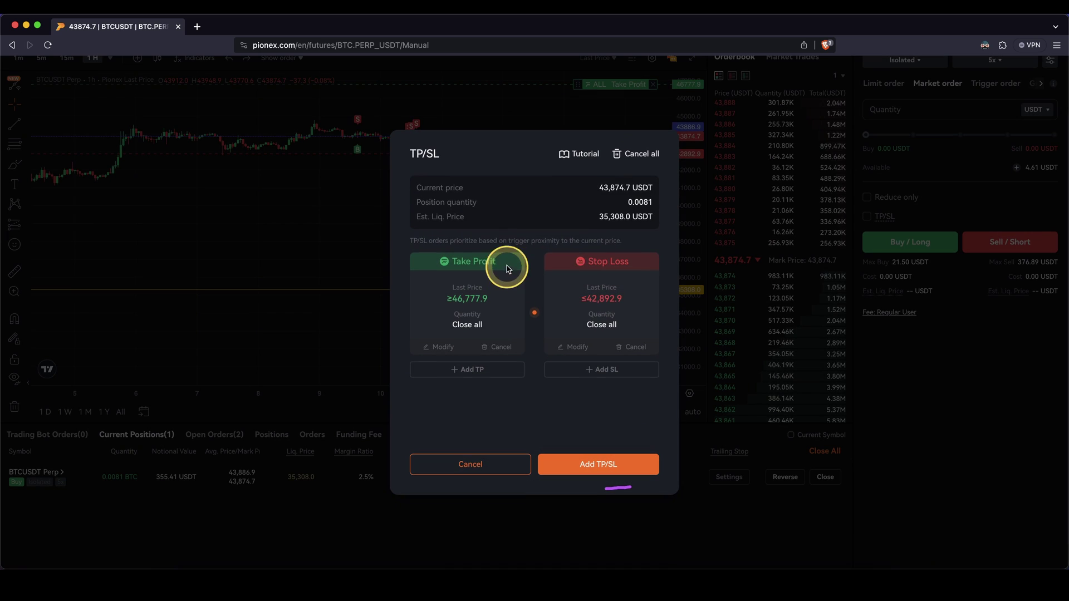
pyautogui.click(578, 355)
pyautogui.click(453, 302)
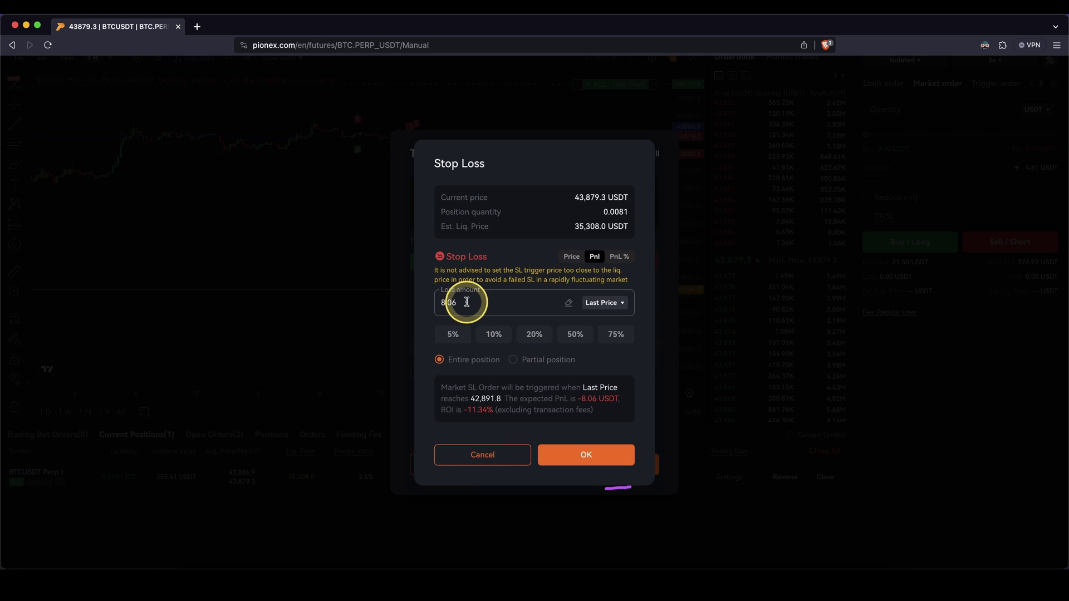
pyautogui.click(484, 453)
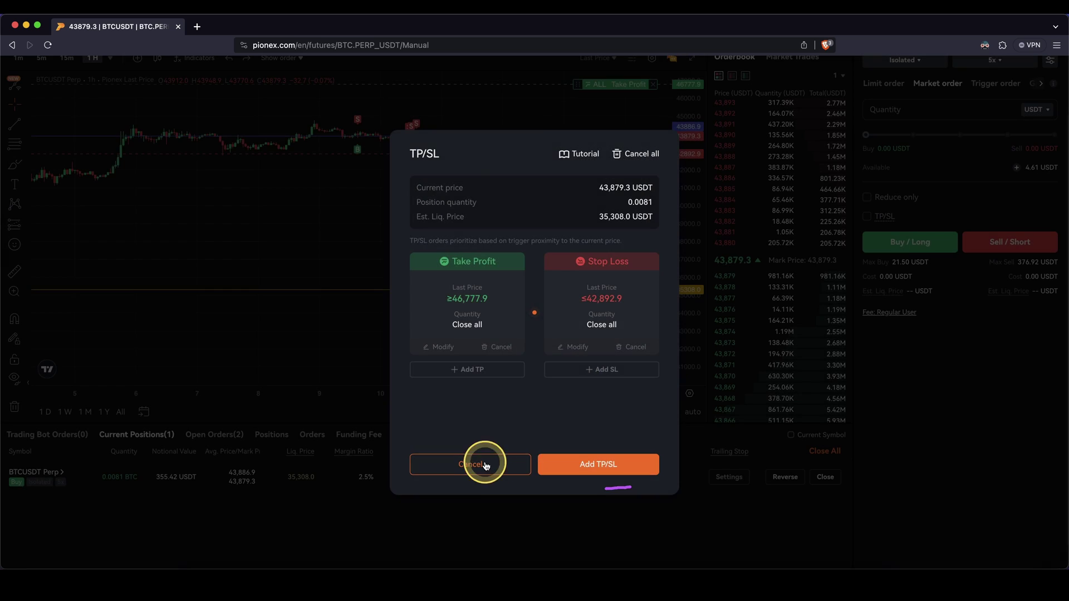
pyautogui.click(485, 465)
# Step: Examine the Take Profit, entry and Stop Loss lines on an enlarged chart and check the position's unrealized PnL
pyautogui.moveTo(548, 222); pyautogui.dragTo(578, 285)
pyautogui.moveTo(692, 284); pyautogui.dragTo(692, 223)
pyautogui.moveTo(584, 293); pyautogui.dragTo(582, 317)
pyautogui.moveTo(695, 296); pyautogui.dragTo(701, 208)
pyautogui.moveTo(590, 334); pyautogui.dragTo(581, 325)
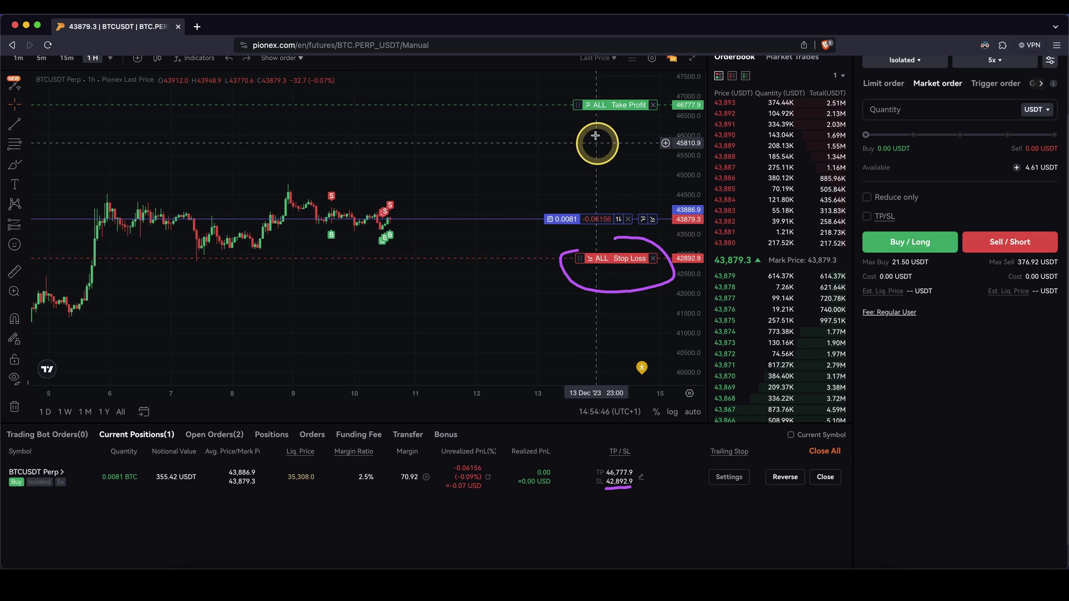
pyautogui.moveTo(596, 91)
pyautogui.mouseDown()
pyautogui.moveTo(702, 104)
pyautogui.moveTo(588, 90)
pyautogui.mouseUp()
pyautogui.hscroll(1, 562, 133)
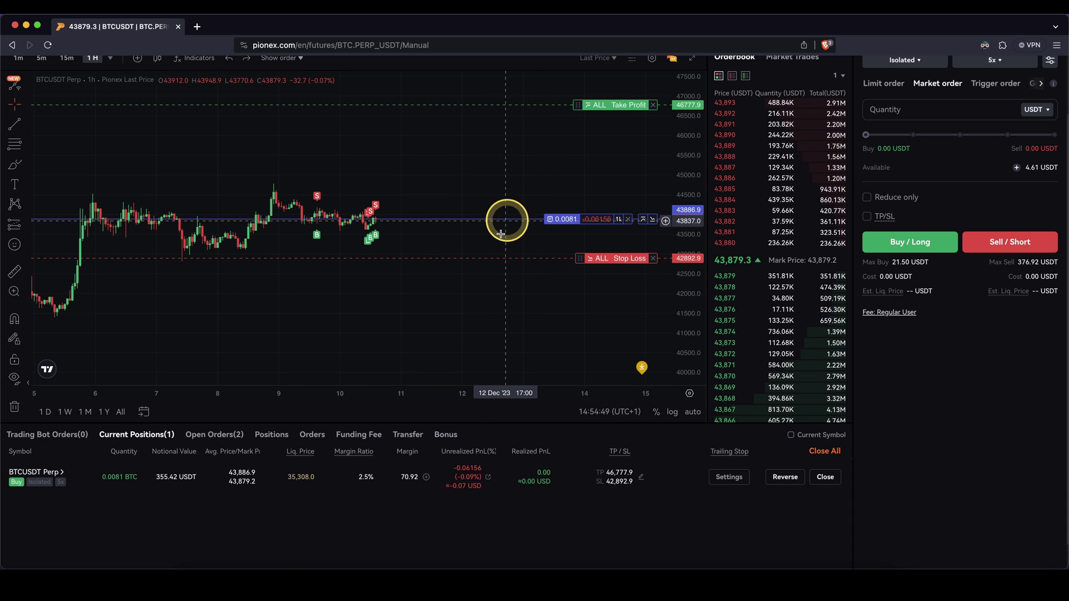
pyautogui.moveTo(447, 450); pyautogui.dragTo(438, 504)
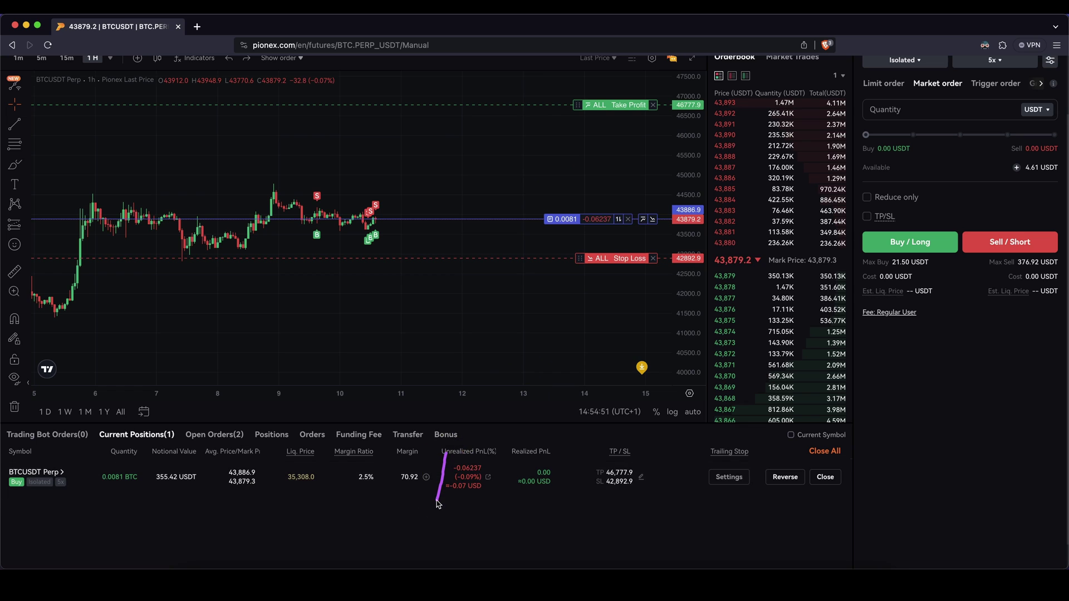
pyautogui.moveTo(495, 475); pyautogui.dragTo(437, 452)
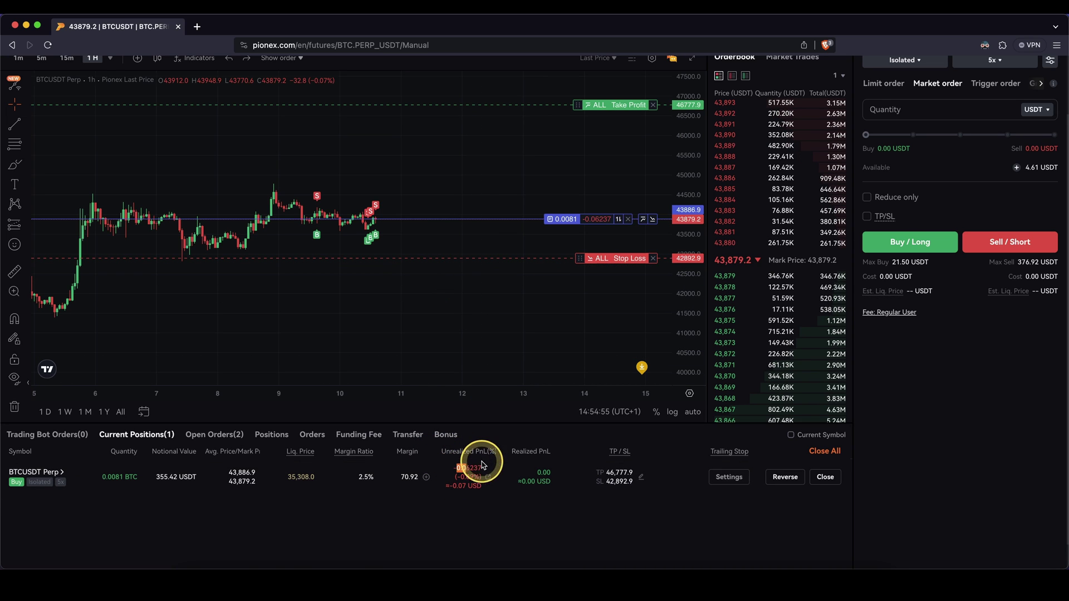
pyautogui.moveTo(456, 475); pyautogui.dragTo(492, 473)
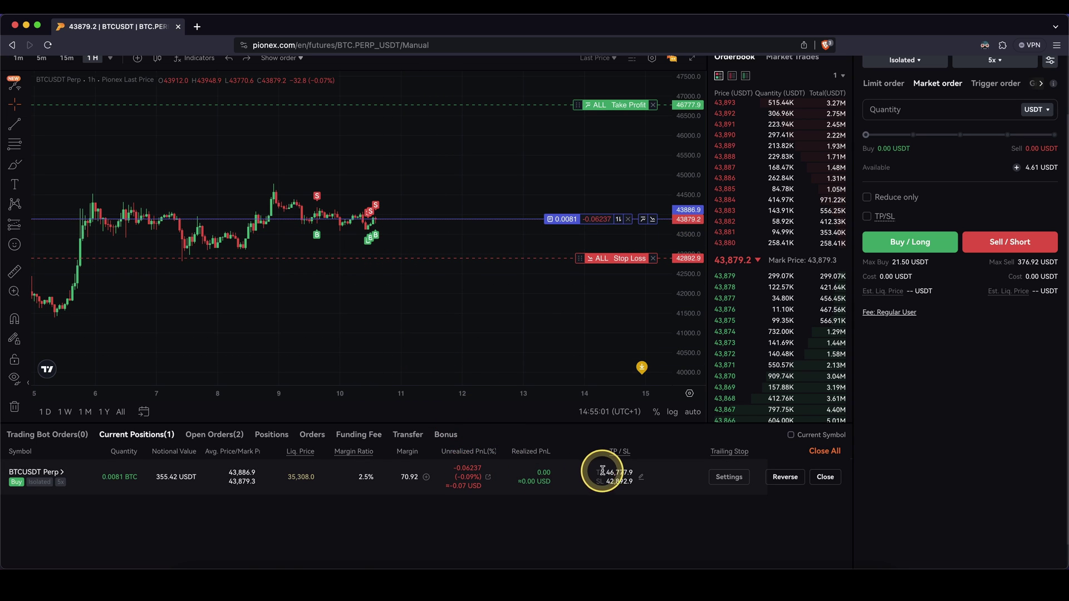
# Step: Modify the position's Take Profit by PnL to a profit amount of 20 USDT for the entire position and close the TP/SL settings
pyautogui.moveTo(592, 504)
pyautogui.mouseDown()
pyautogui.moveTo(655, 474)
pyautogui.moveTo(581, 464)
pyautogui.mouseUp()
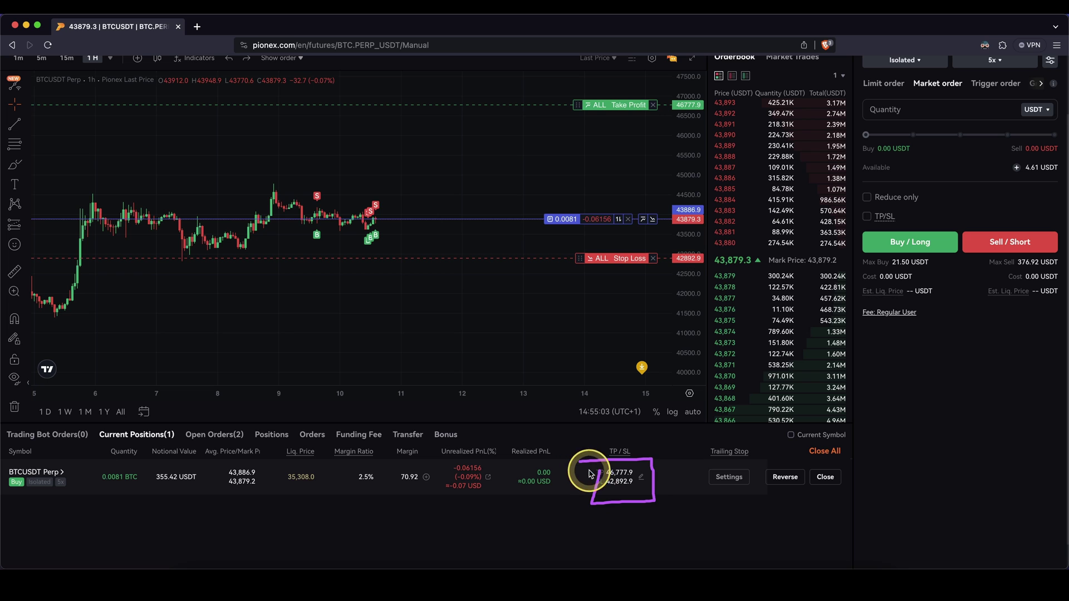
pyautogui.click(640, 477)
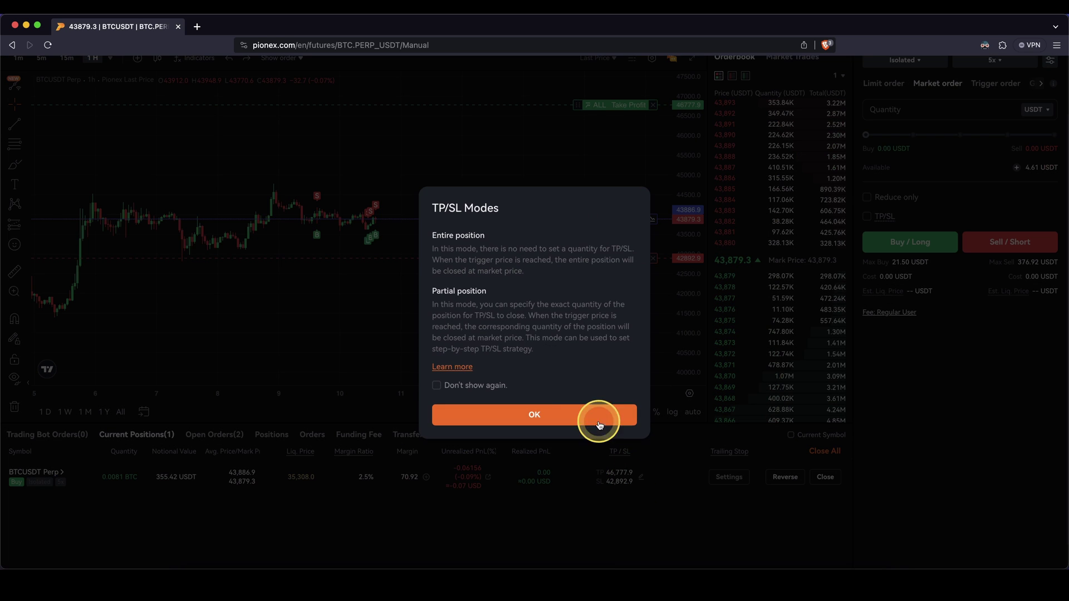
pyautogui.click(513, 417)
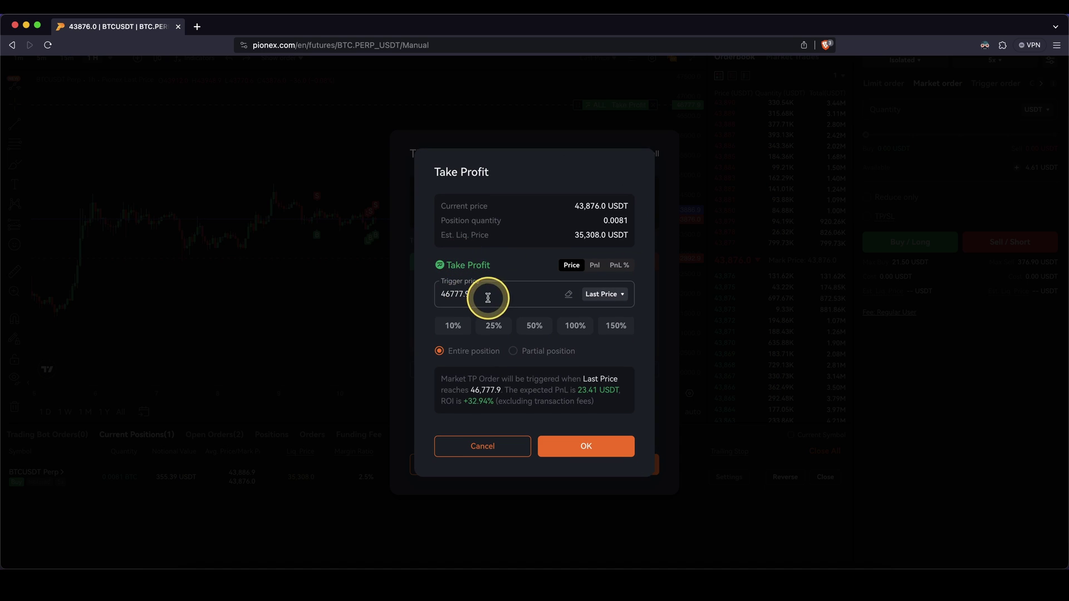
pyautogui.click(595, 267)
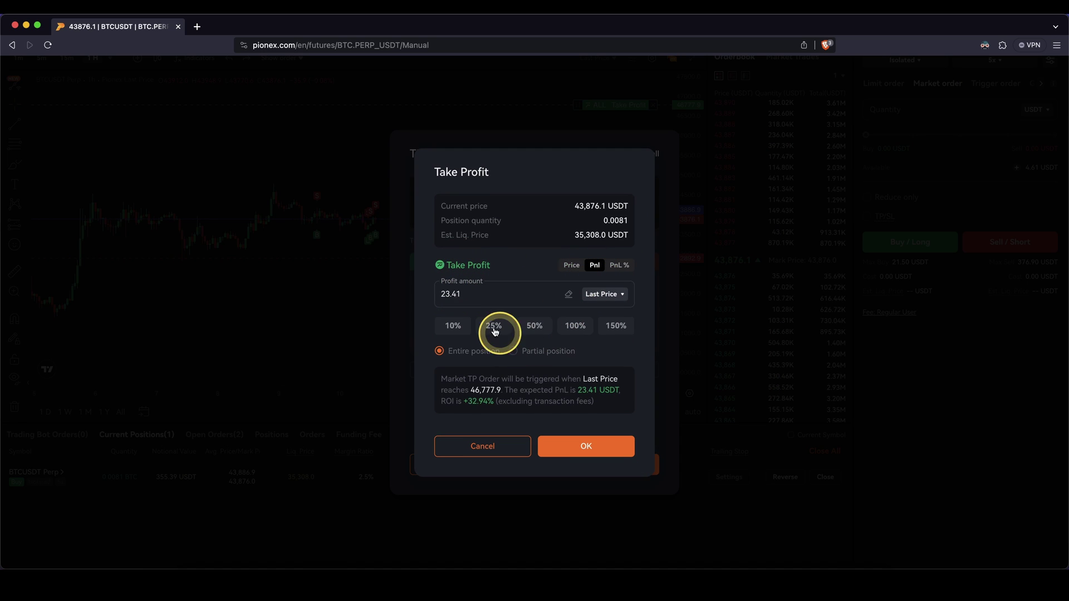
pyautogui.click(626, 444)
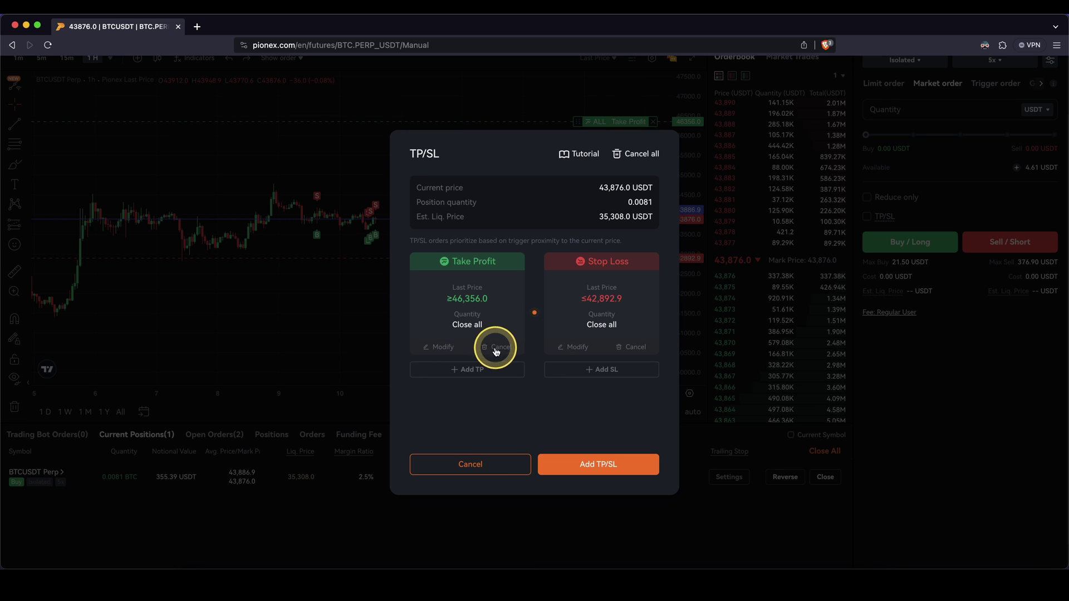
pyautogui.click(483, 368)
pyautogui.click(492, 426)
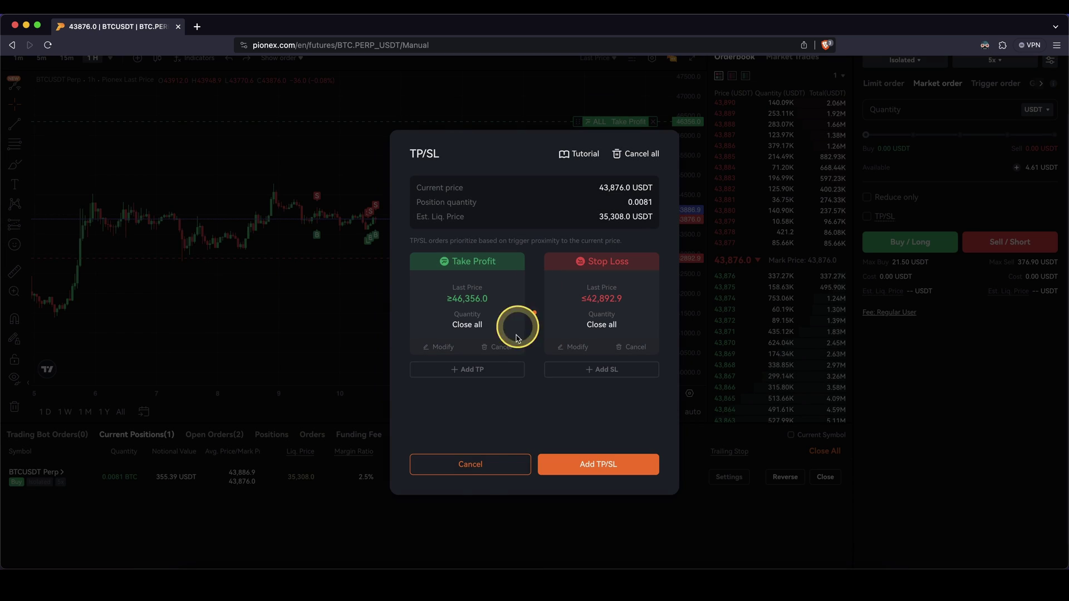
pyautogui.click(480, 465)
# Step: Add a partial-position Take Profit from the chart's position line with a 10.21 USDT profit amount and 0.0042 quantity to close
pyautogui.scroll(-3, 568, 353)
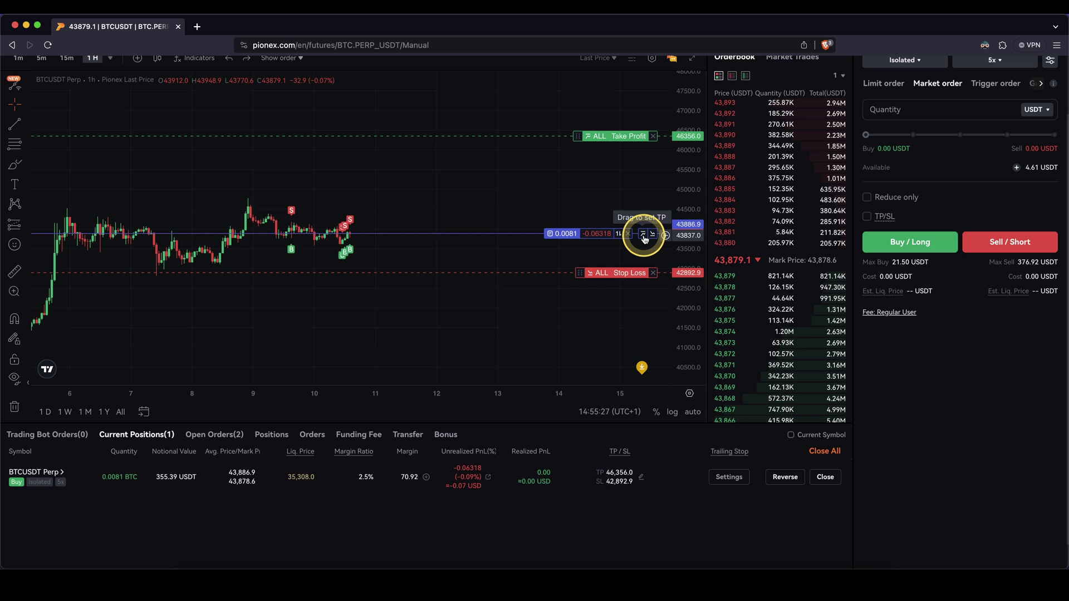
pyautogui.moveTo(645, 239); pyautogui.dragTo(640, 184)
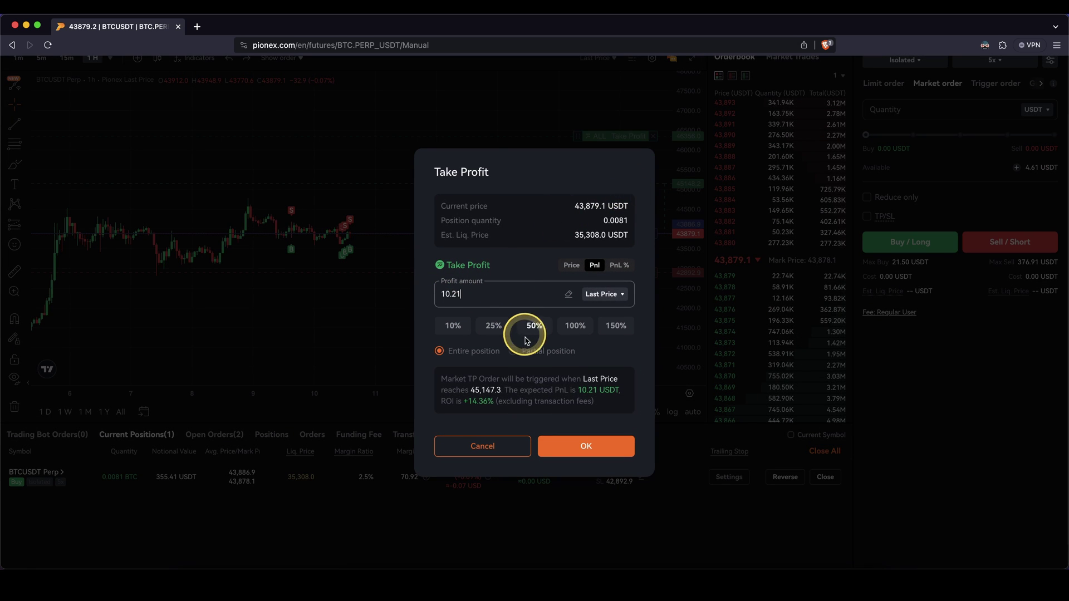
pyautogui.click(515, 351)
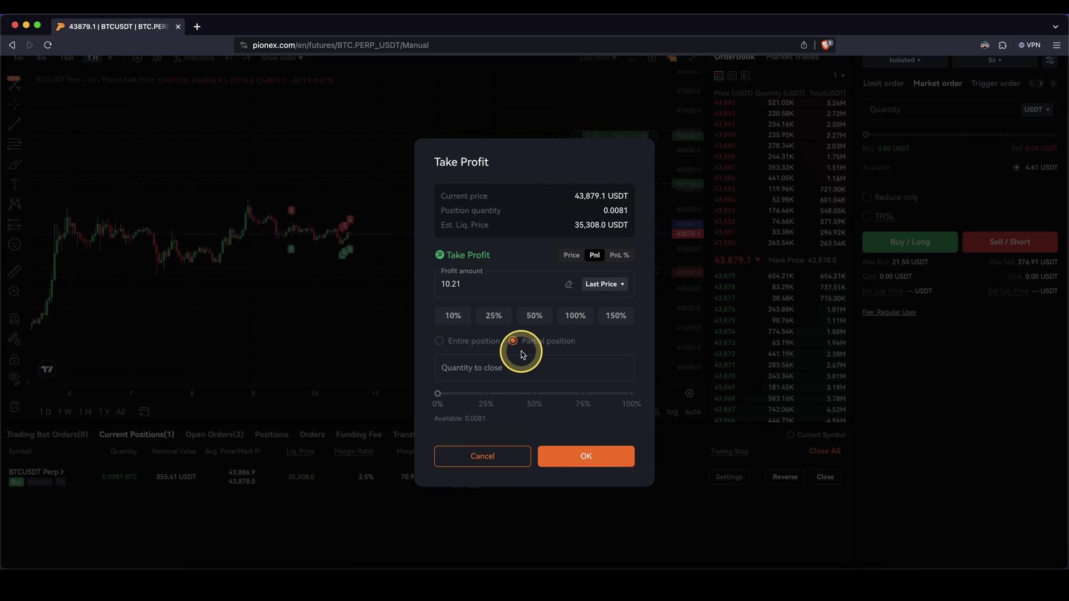
pyautogui.moveTo(435, 397); pyautogui.dragTo(493, 397)
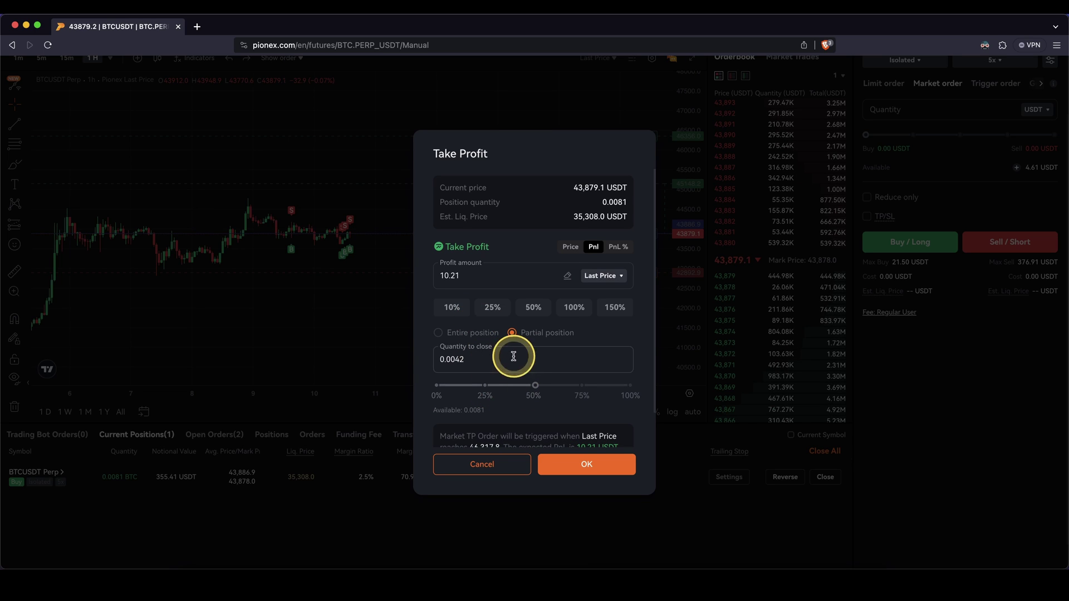
pyautogui.scroll(-2, 529, 437)
pyautogui.scroll(-1, 593, 437)
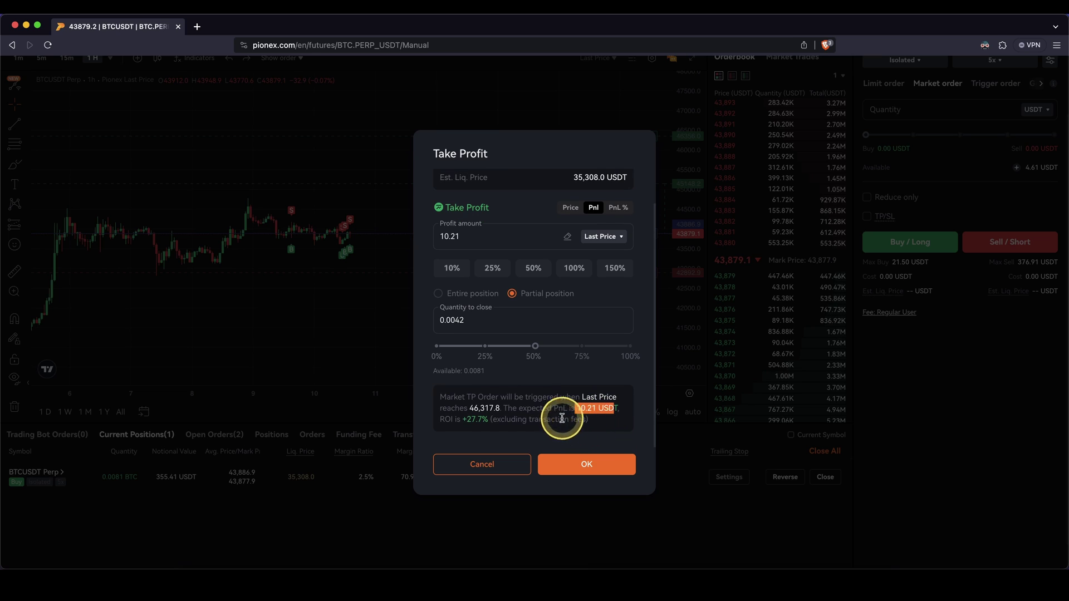
pyautogui.click(552, 418)
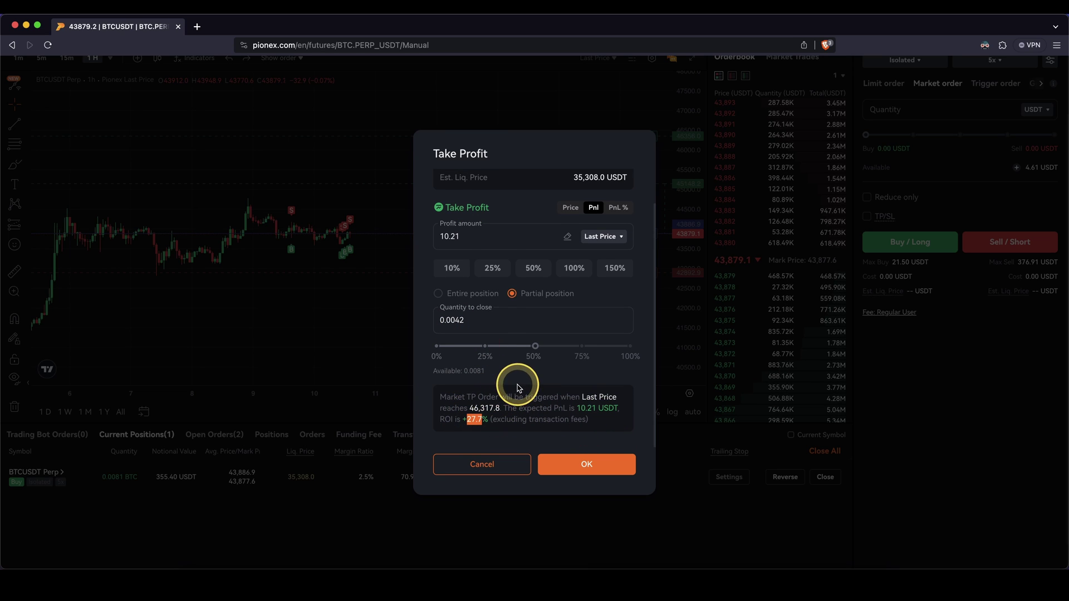
pyautogui.scroll(3, 517, 388)
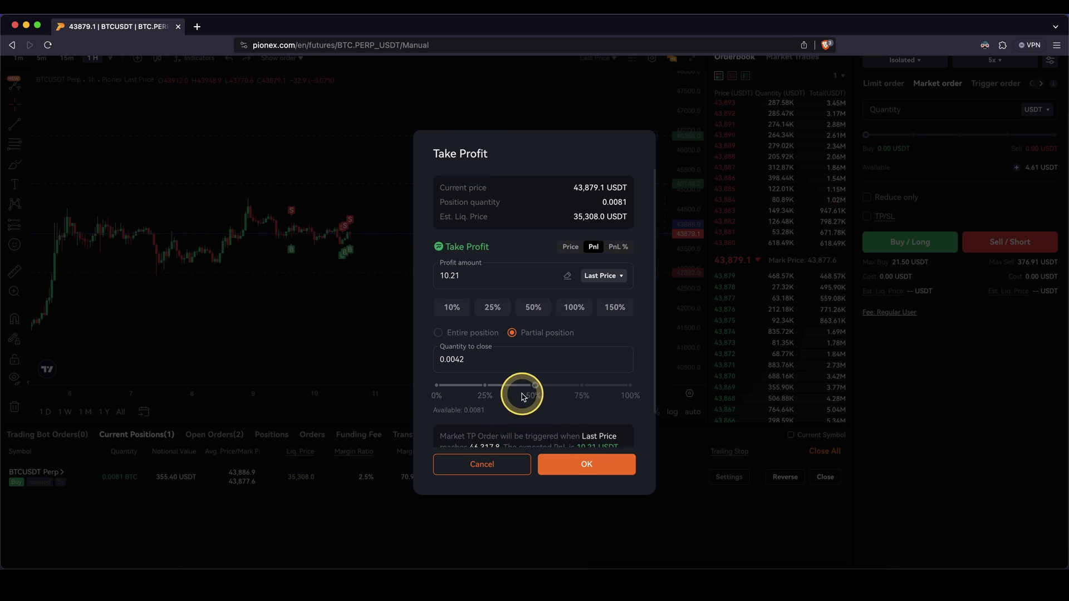
pyautogui.click(582, 464)
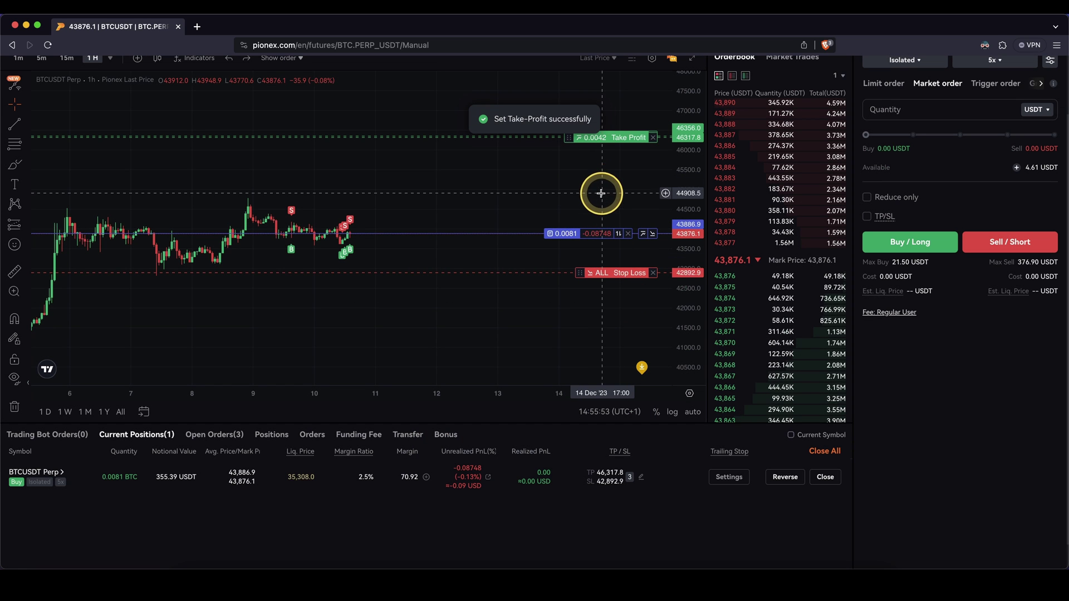
# Step: Move the partial 0.0042 Take Profit line on the chart down to 45,965.4 and confirm the new trigger
pyautogui.moveTo(601, 191); pyautogui.dragTo(604, 249)
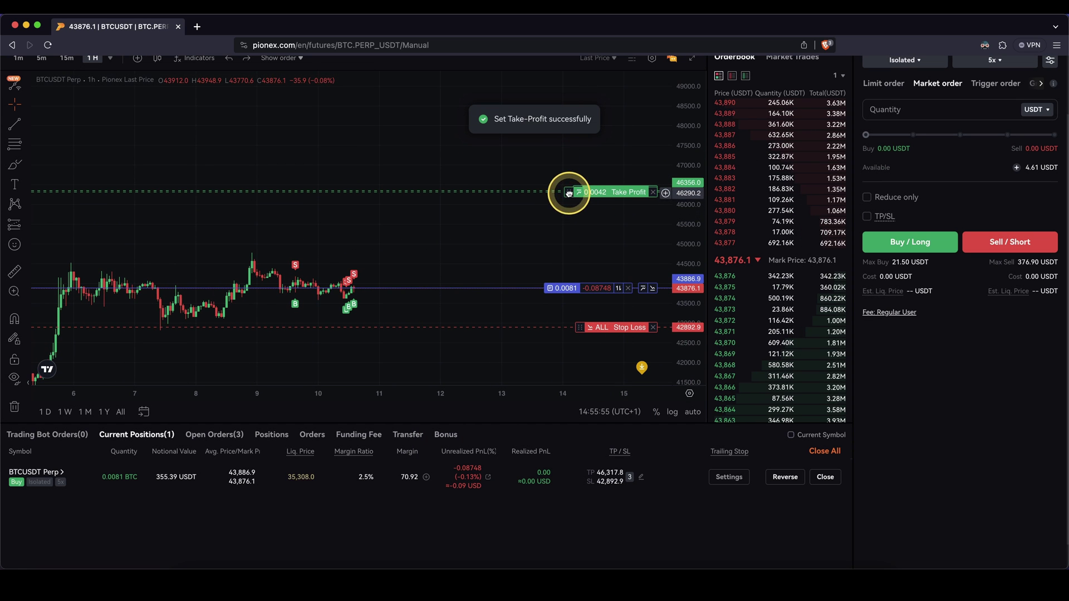
pyautogui.moveTo(569, 191)
pyautogui.mouseDown()
pyautogui.moveTo(570, 225)
pyautogui.moveTo(563, 192)
pyautogui.mouseUp()
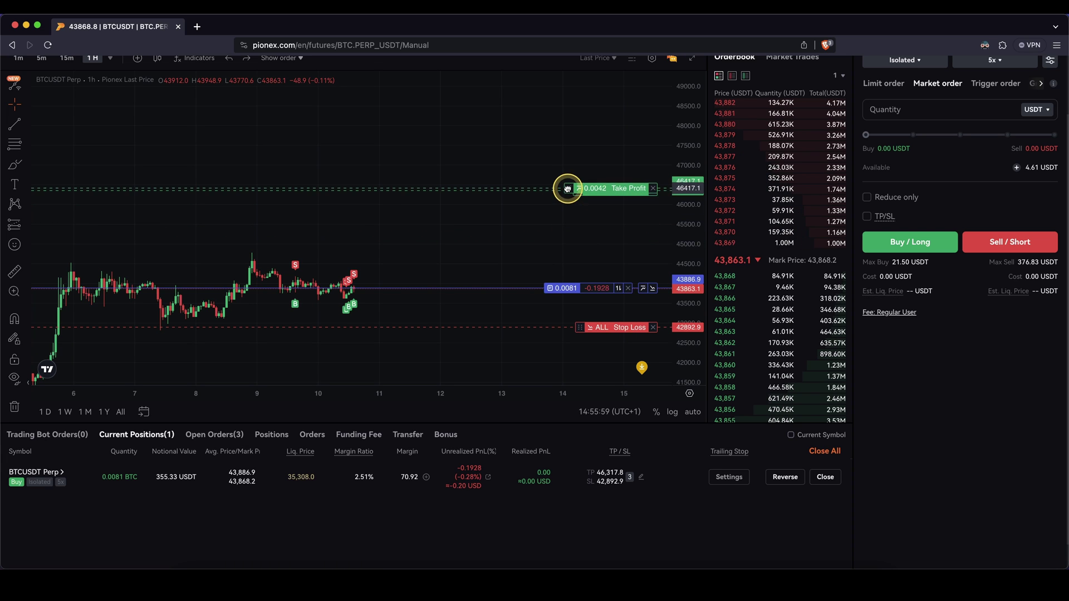
pyautogui.moveTo(567, 236); pyautogui.dragTo(568, 212)
pyautogui.click(591, 462)
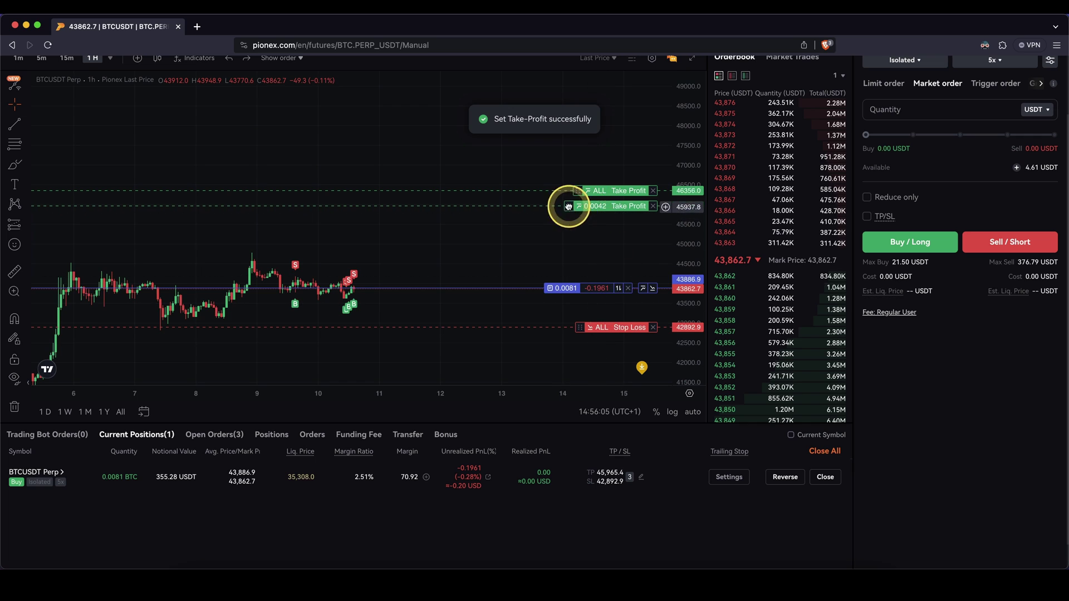
pyautogui.moveTo(569, 207); pyautogui.dragTo(597, 209)
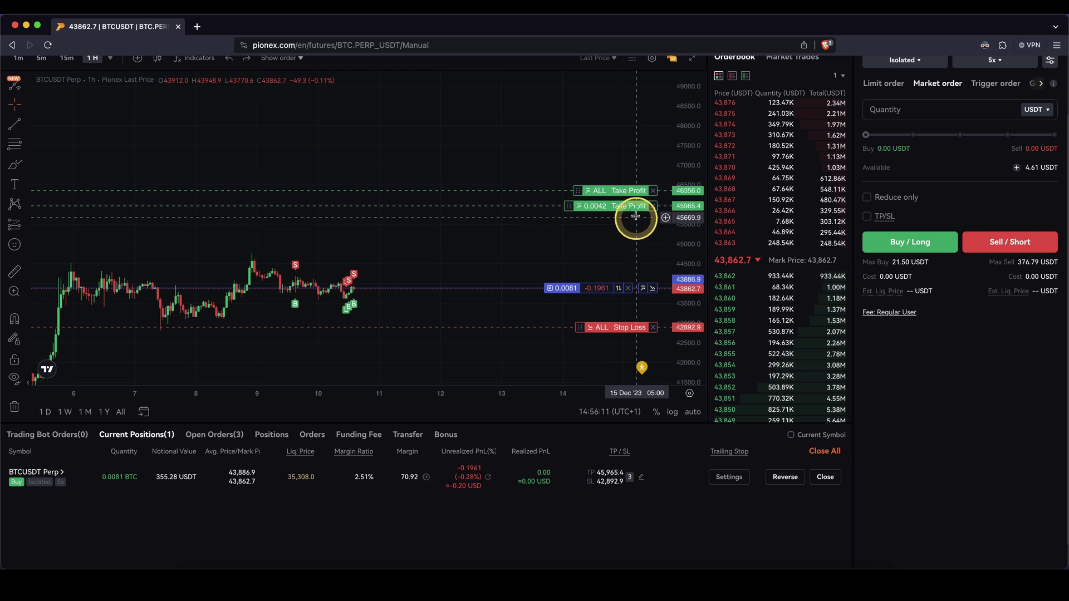
# Step: Move the full-position Take Profit line to 47,093 and the Stop Loss line to 41,510.3 on the chart, confirming both
pyautogui.moveTo(575, 188); pyautogui.dragTo(579, 167)
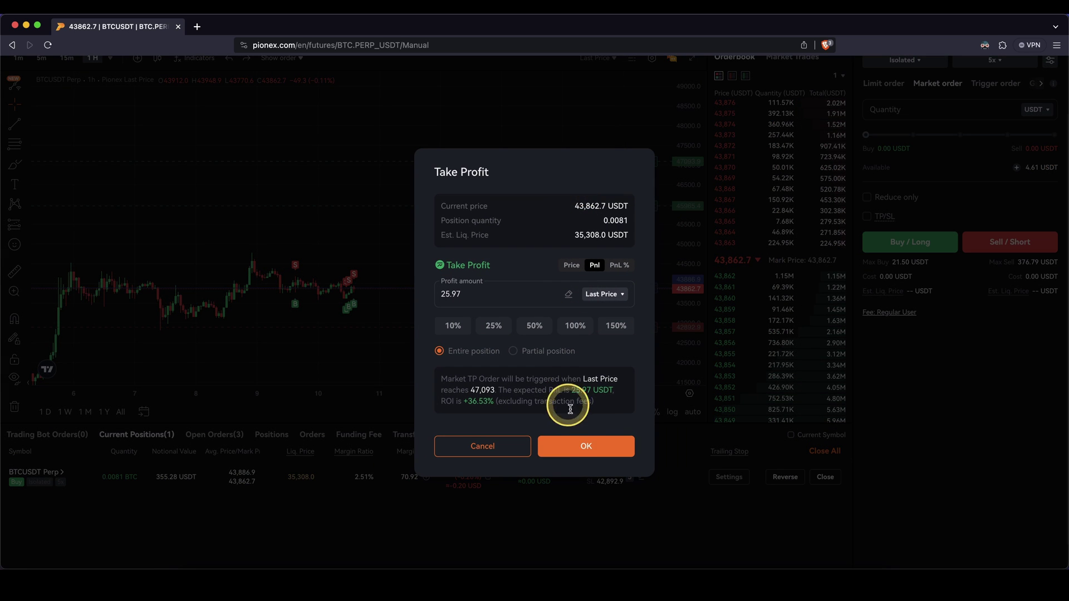
pyautogui.click(582, 437)
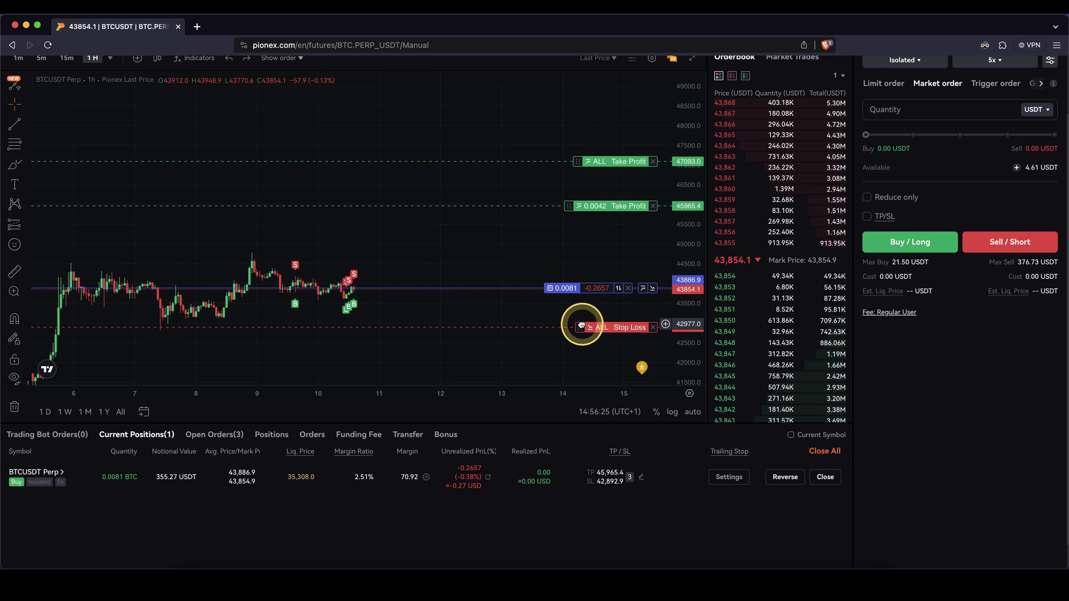
pyautogui.moveTo(579, 327); pyautogui.dragTo(579, 382)
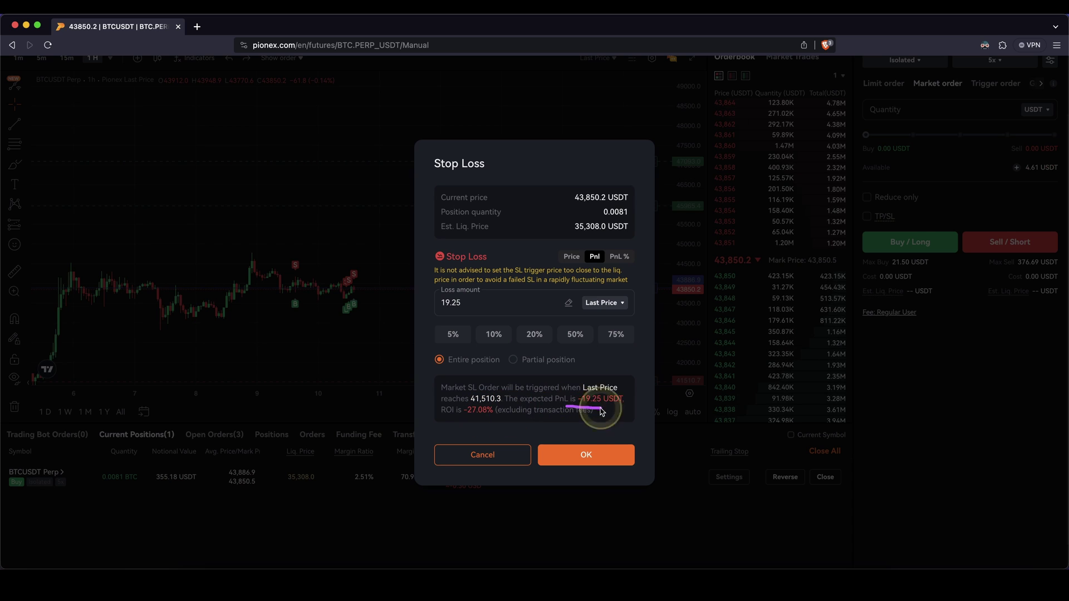
pyautogui.click(585, 448)
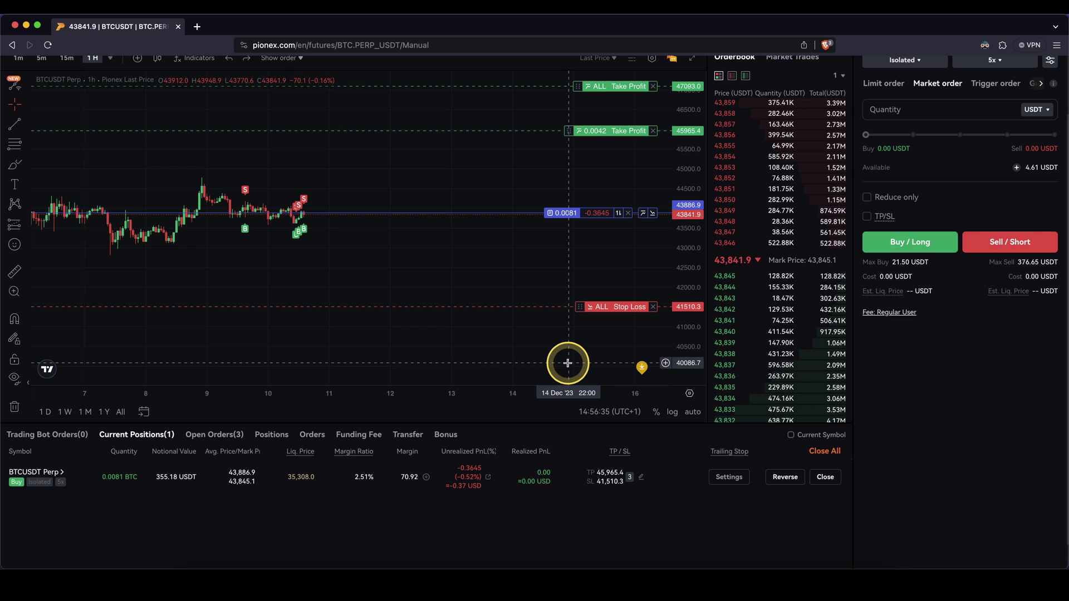
# Step: Set a trailing stop by distance with a 500 USDT retracement and no activation price, and check its trigger price
pyautogui.click(723, 478)
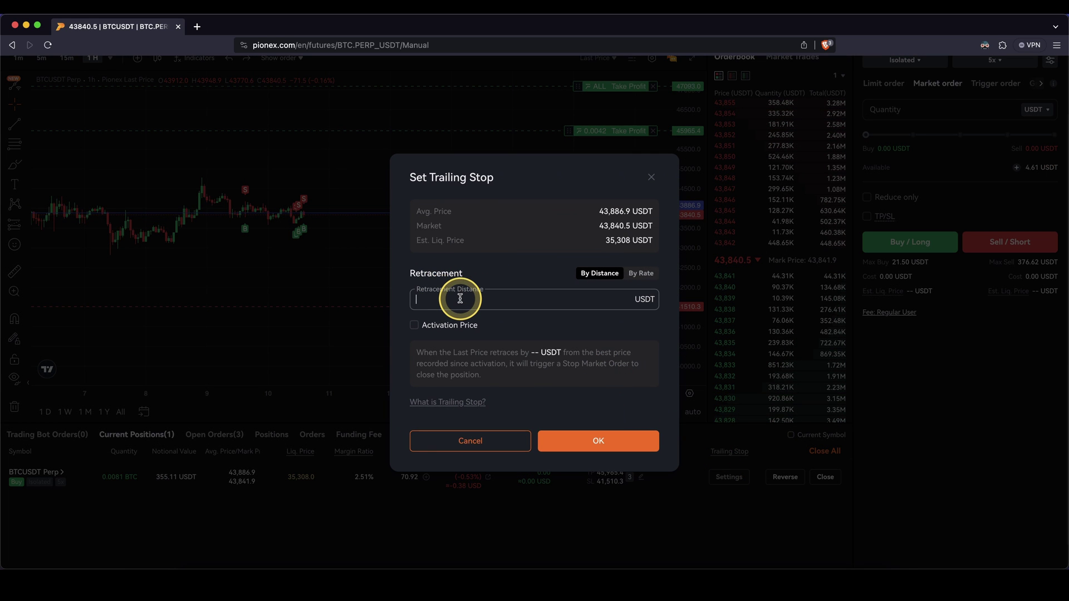
pyautogui.click(586, 437)
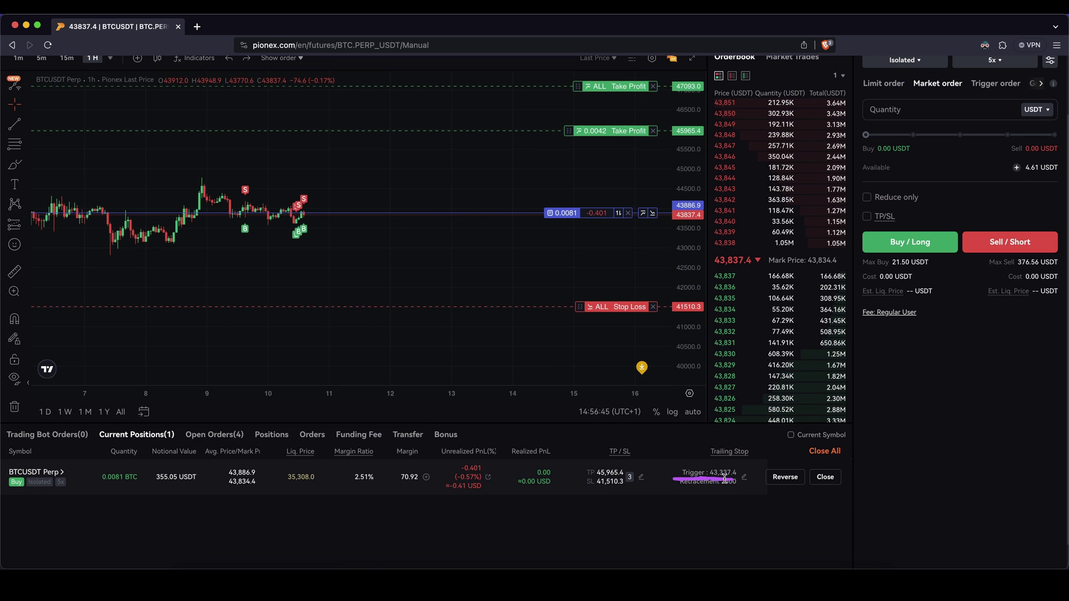
pyautogui.moveTo(588, 262); pyautogui.dragTo(520, 264)
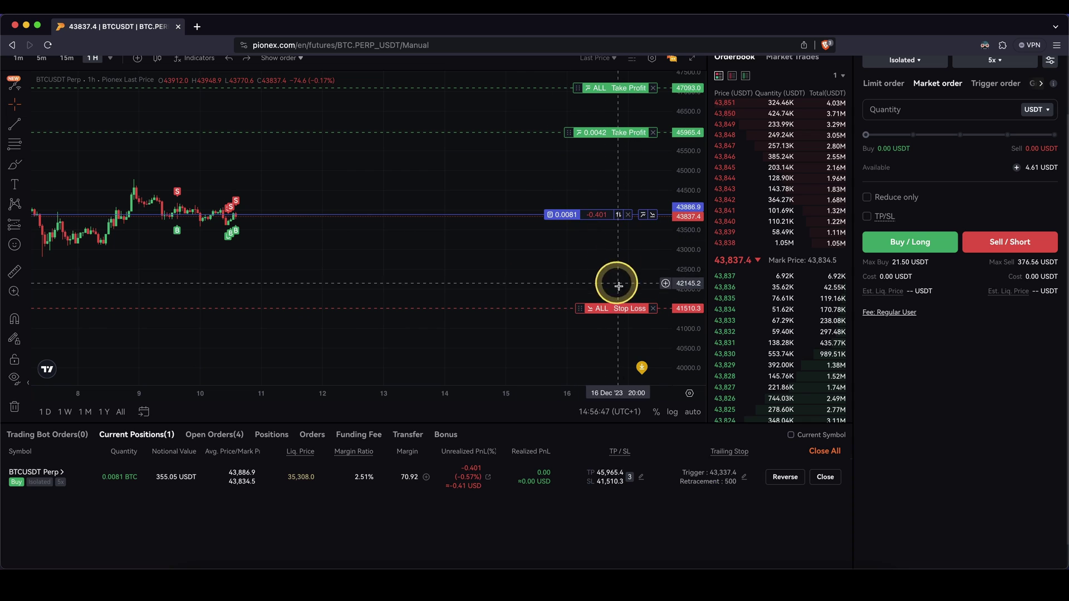
pyautogui.moveTo(713, 480); pyautogui.dragTo(744, 477)
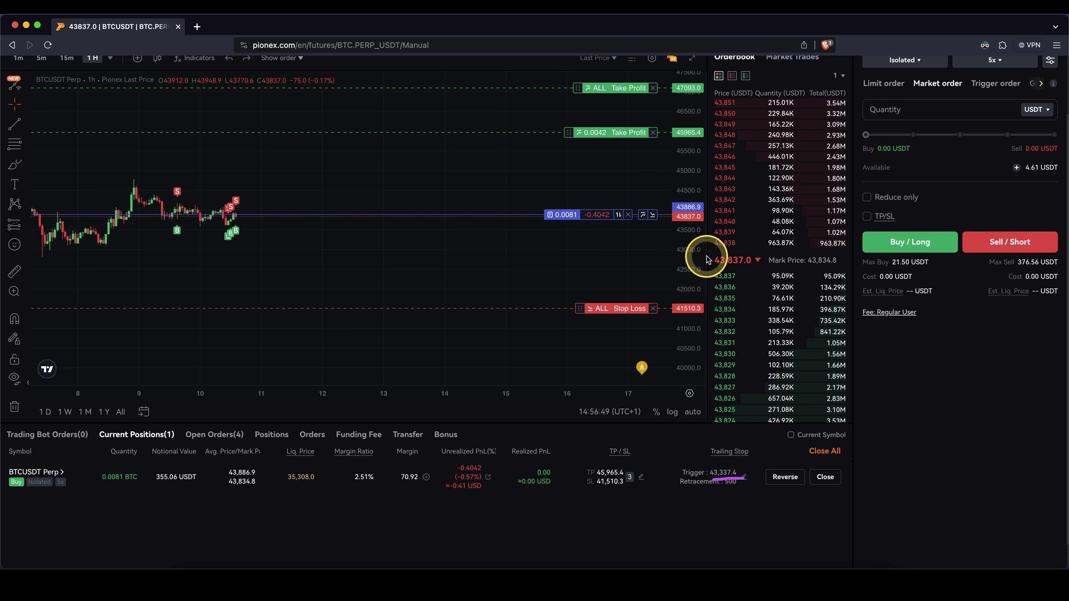
pyautogui.moveTo(700, 246); pyautogui.dragTo(479, 253)
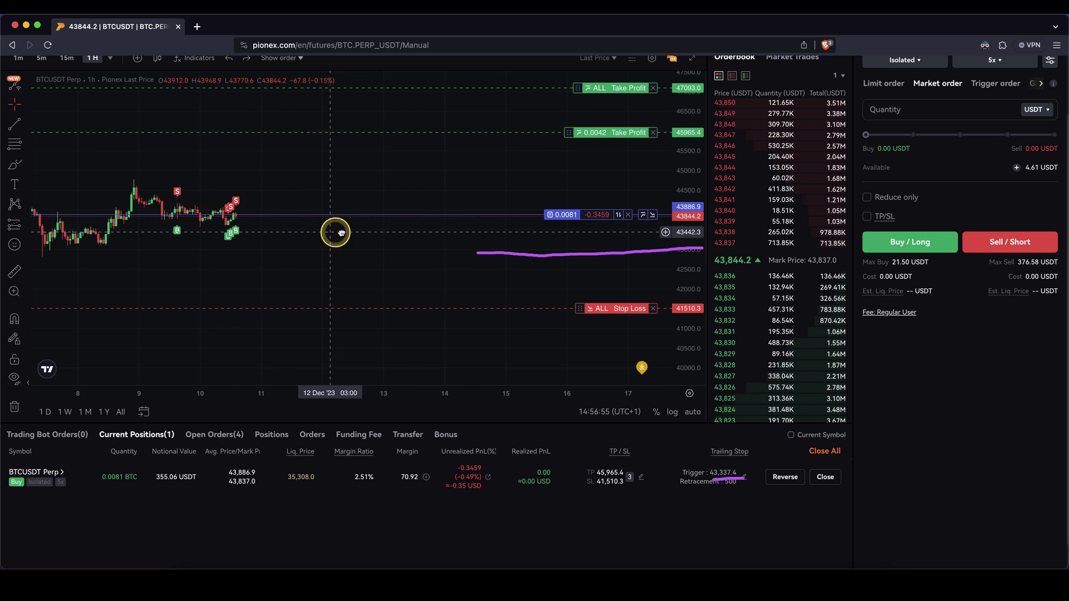
pyautogui.moveTo(335, 231); pyautogui.dragTo(544, 227)
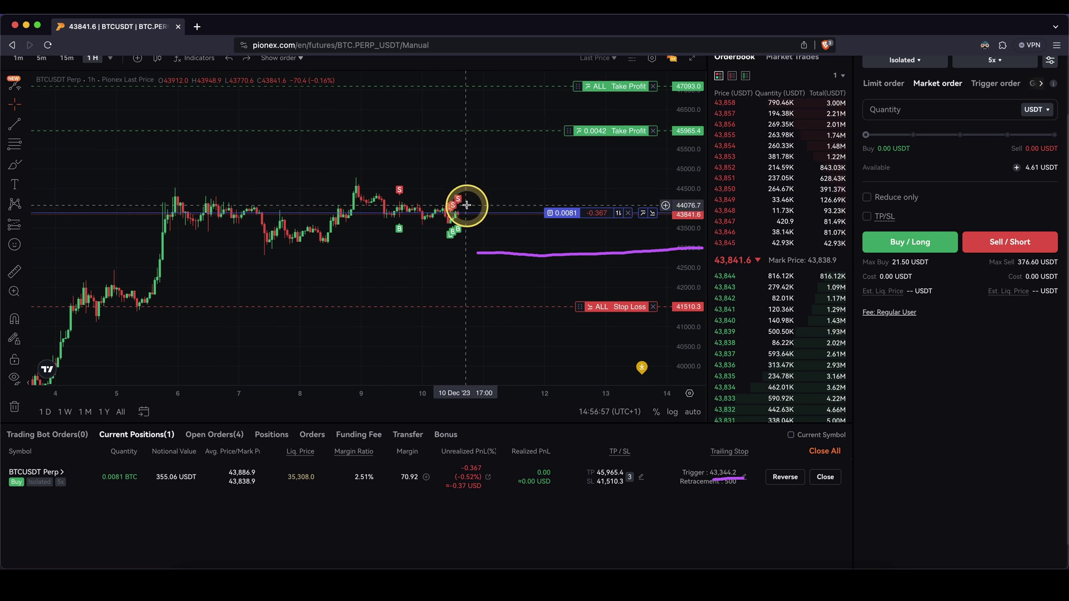
pyautogui.moveTo(467, 206); pyautogui.dragTo(521, 161)
pyautogui.moveTo(474, 255); pyautogui.dragTo(534, 206)
pyautogui.moveTo(527, 161); pyautogui.dragTo(532, 205)
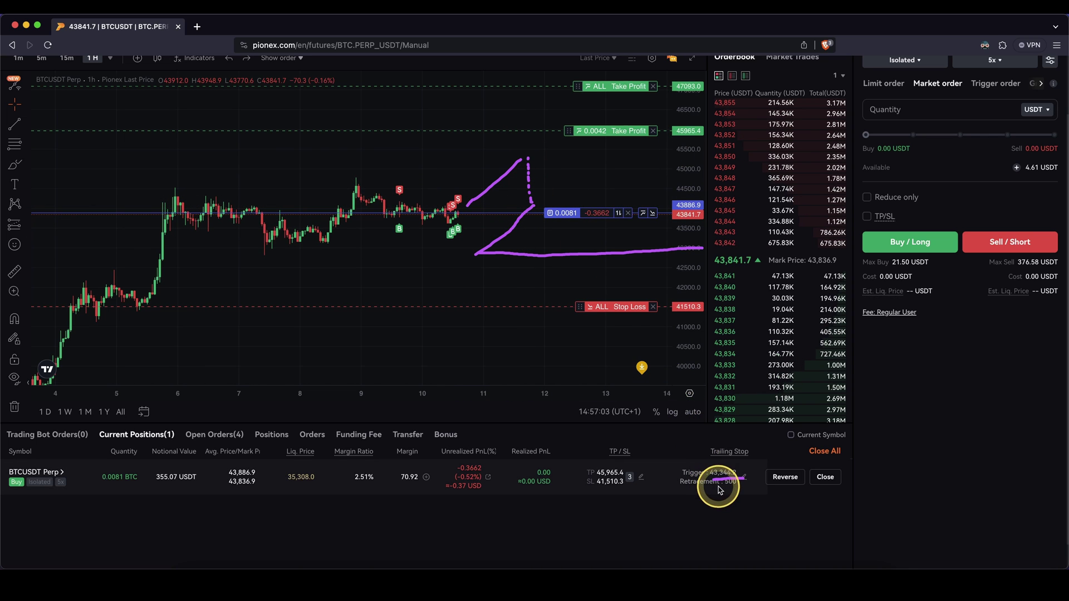
pyautogui.moveTo(719, 488); pyautogui.dragTo(745, 488)
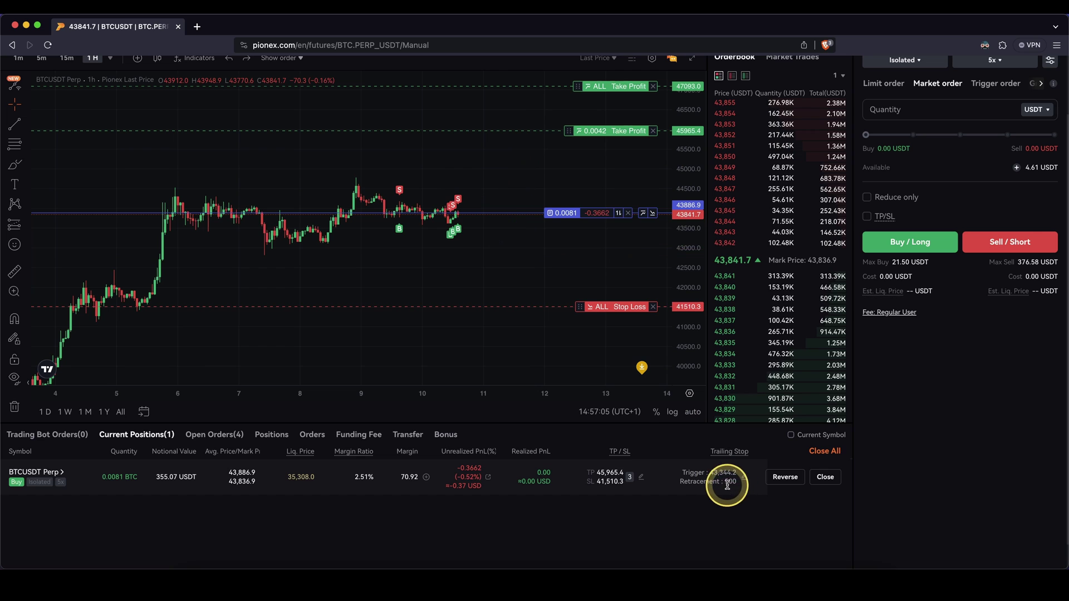
pyautogui.moveTo(457, 209); pyautogui.dragTo(533, 137)
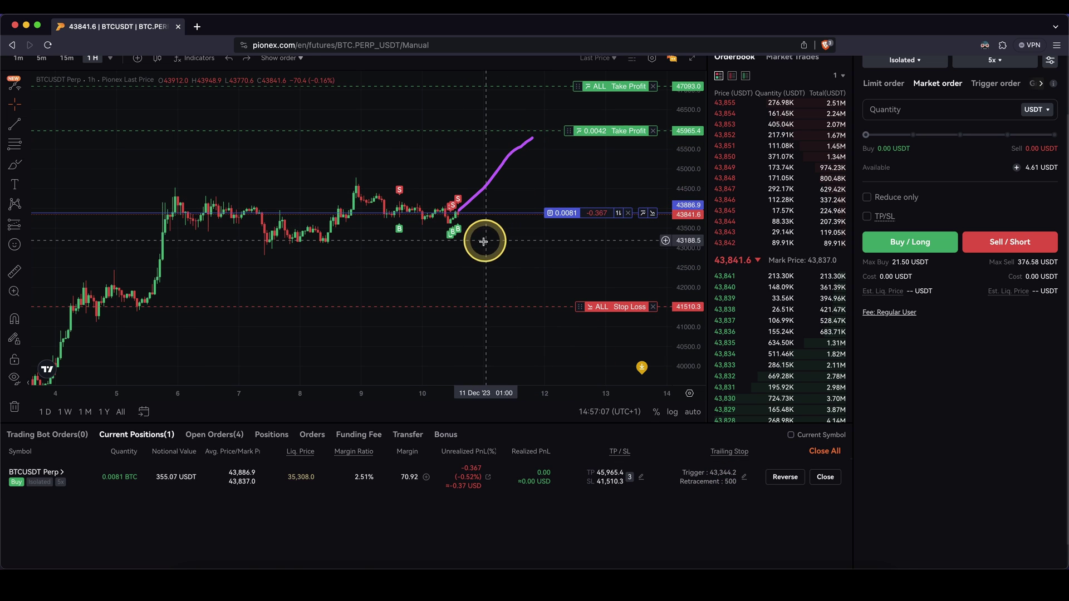
pyautogui.moveTo(472, 257); pyautogui.dragTo(550, 185)
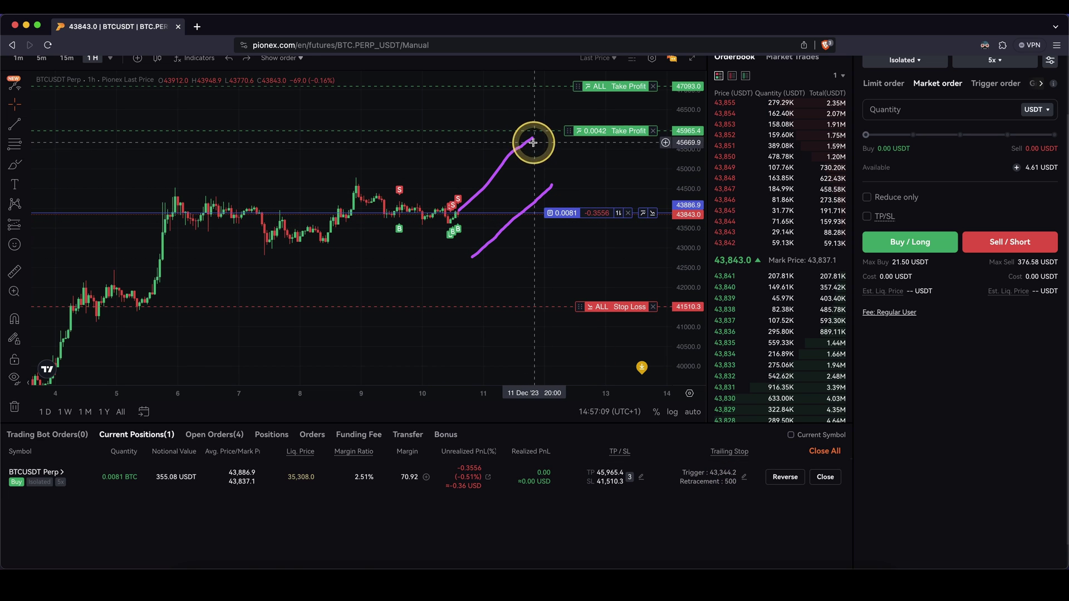
pyautogui.moveTo(533, 141)
pyautogui.mouseDown()
pyautogui.moveTo(605, 202)
pyautogui.moveTo(607, 181)
pyautogui.moveTo(646, 179)
pyautogui.mouseUp()
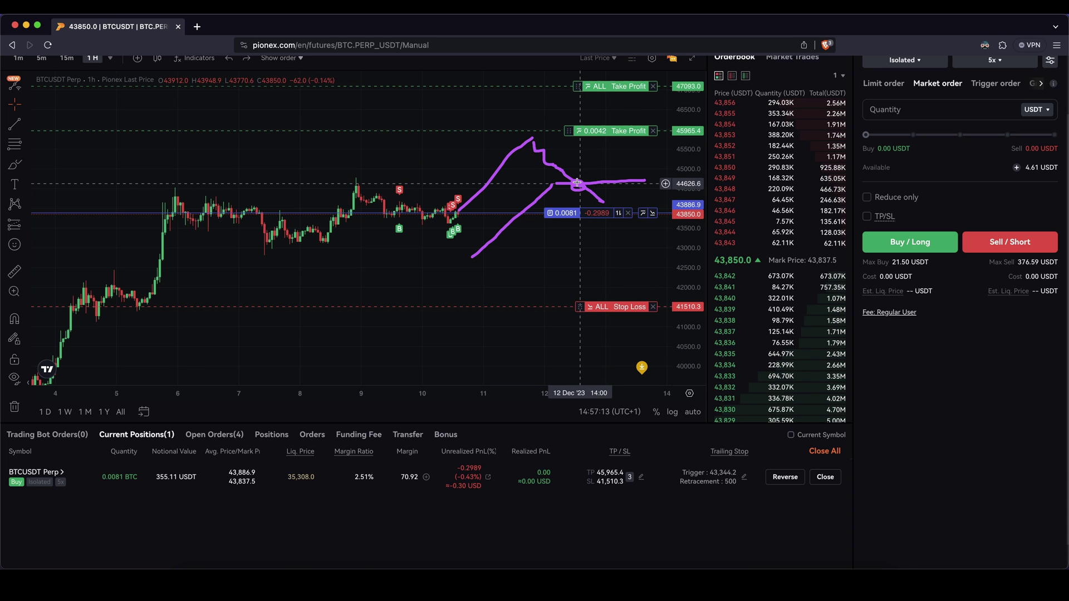
pyautogui.moveTo(579, 184); pyautogui.dragTo(580, 191)
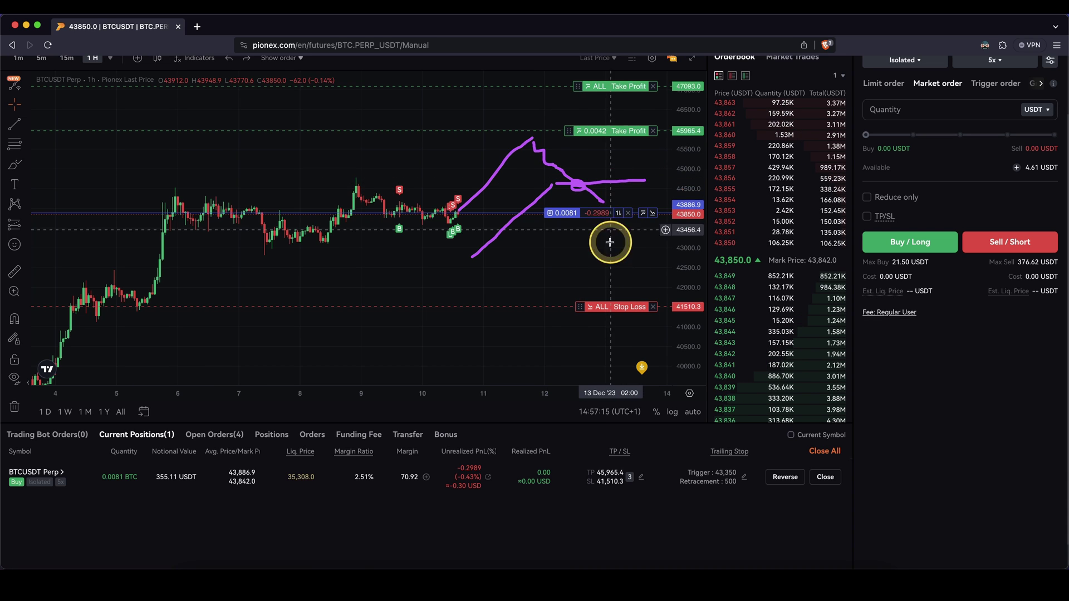
pyautogui.moveTo(617, 289); pyautogui.dragTo(635, 294)
pyautogui.moveTo(566, 182); pyautogui.dragTo(632, 306)
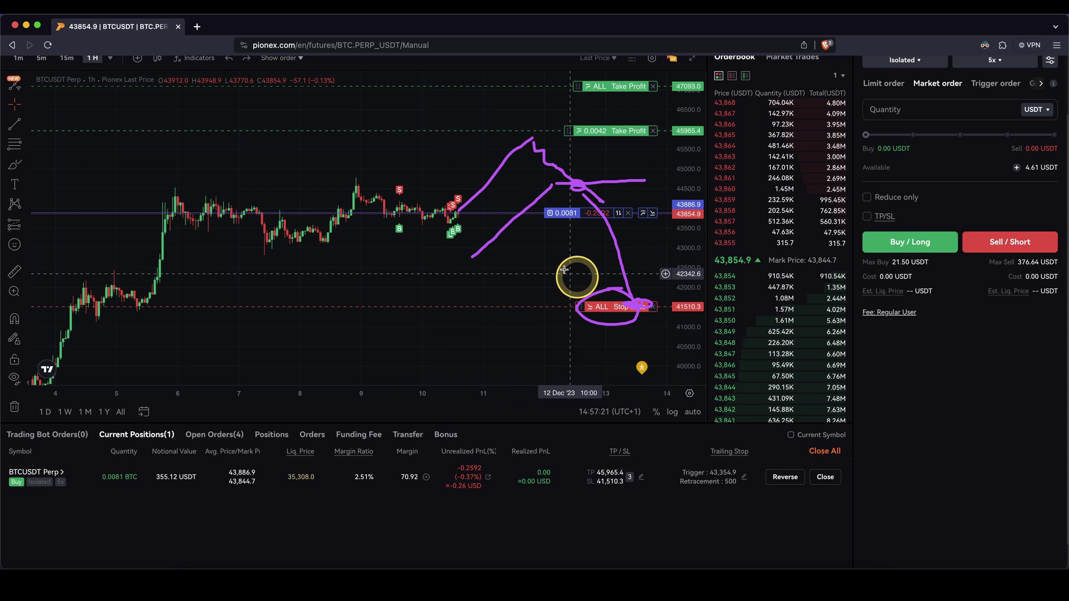
pyautogui.moveTo(457, 216); pyautogui.dragTo(487, 230)
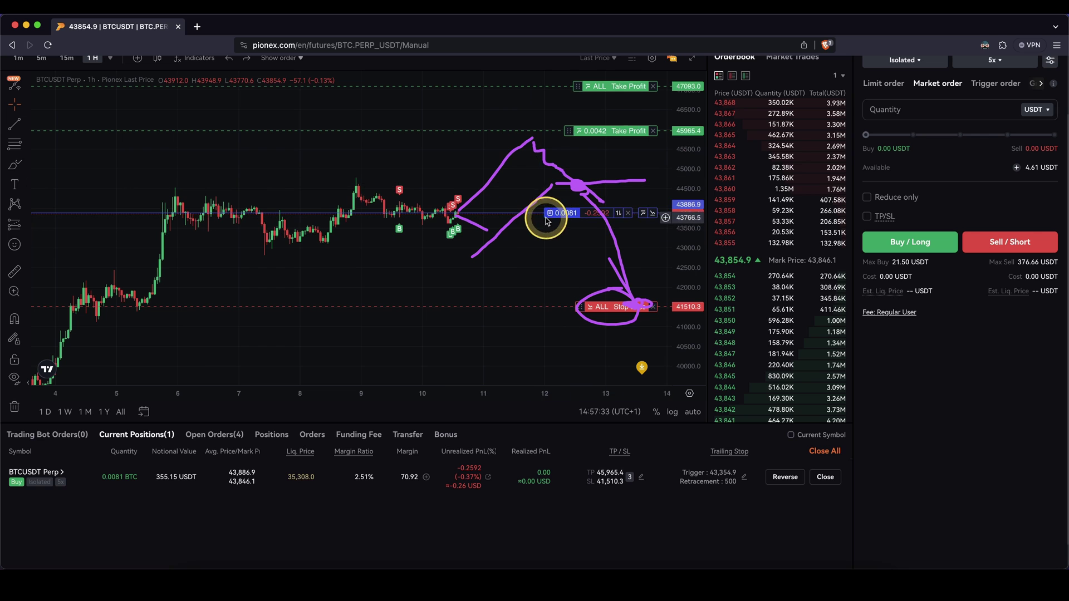
pyautogui.press('Escape')
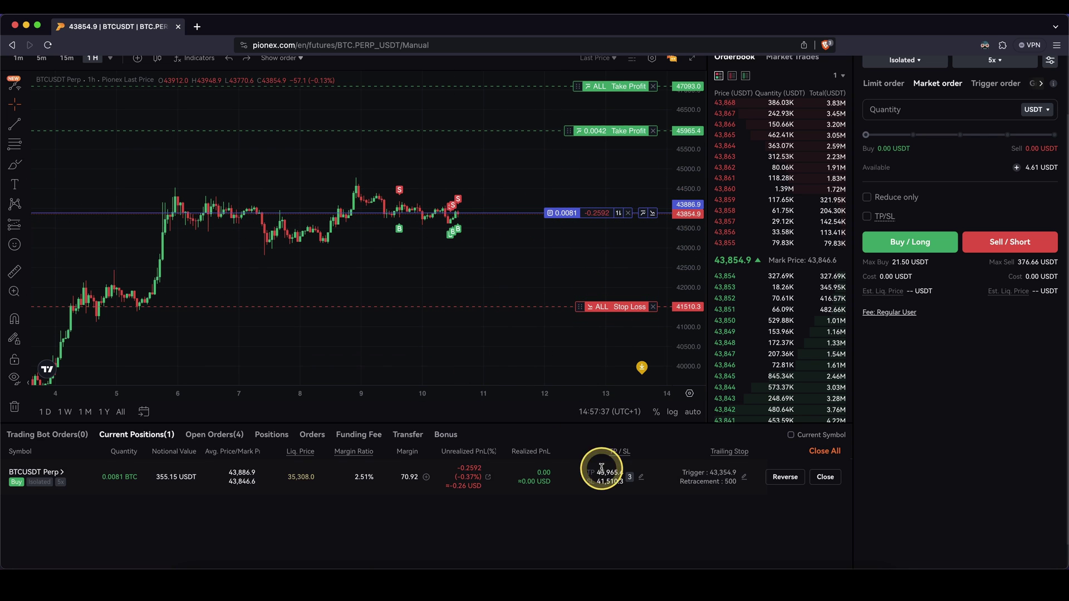
# Step: Cancel the BTCUSDT long's entire-position trailing stop with the 500 retracement from the open orders and confirm the cancellation
pyautogui.click(745, 477)
pyautogui.click(651, 189)
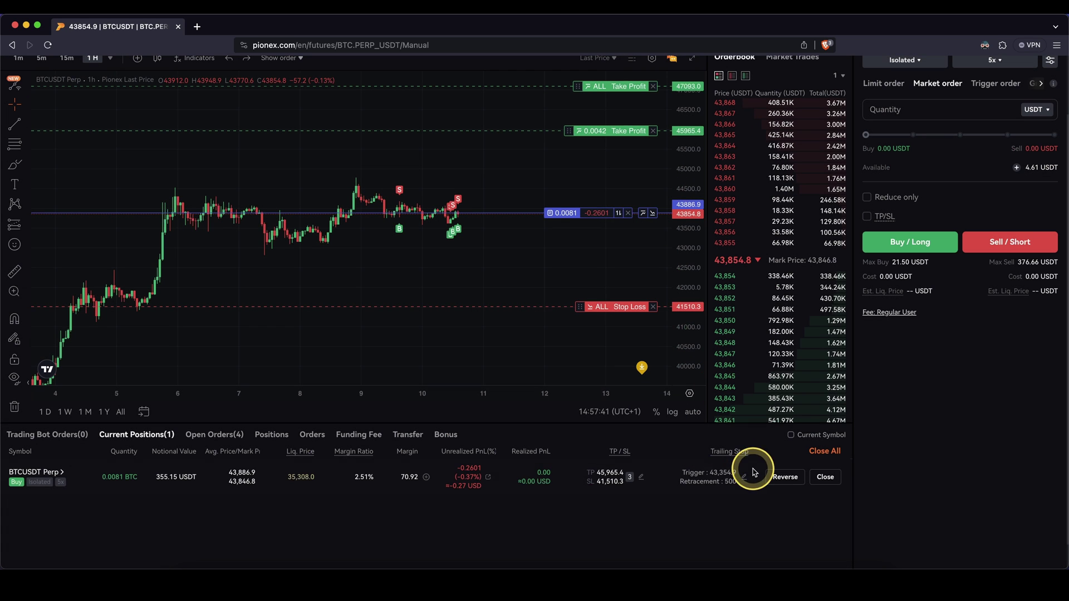
pyautogui.click(225, 435)
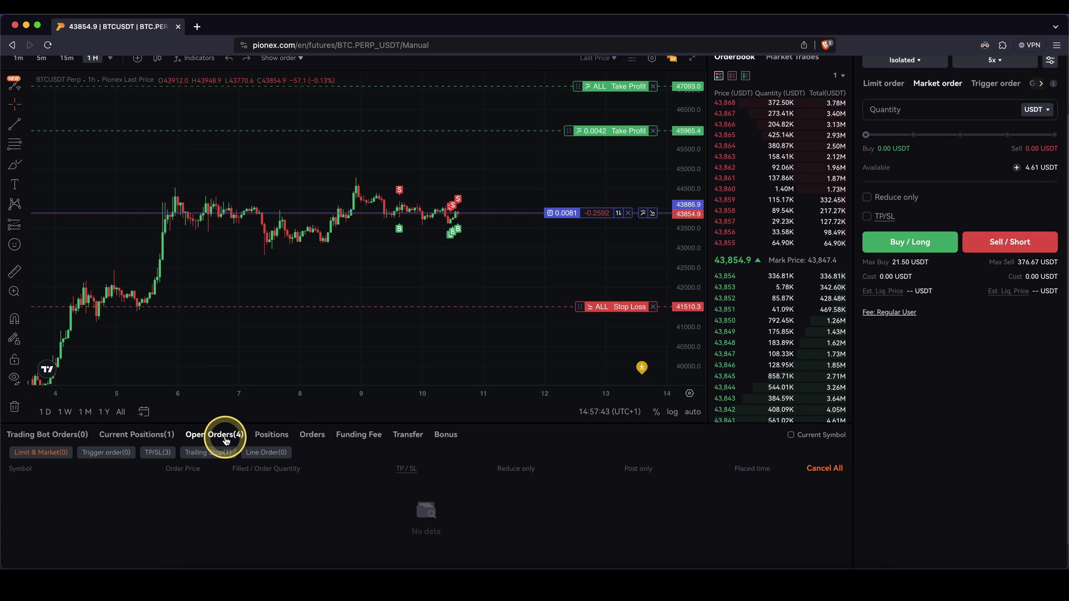
pyautogui.click(214, 454)
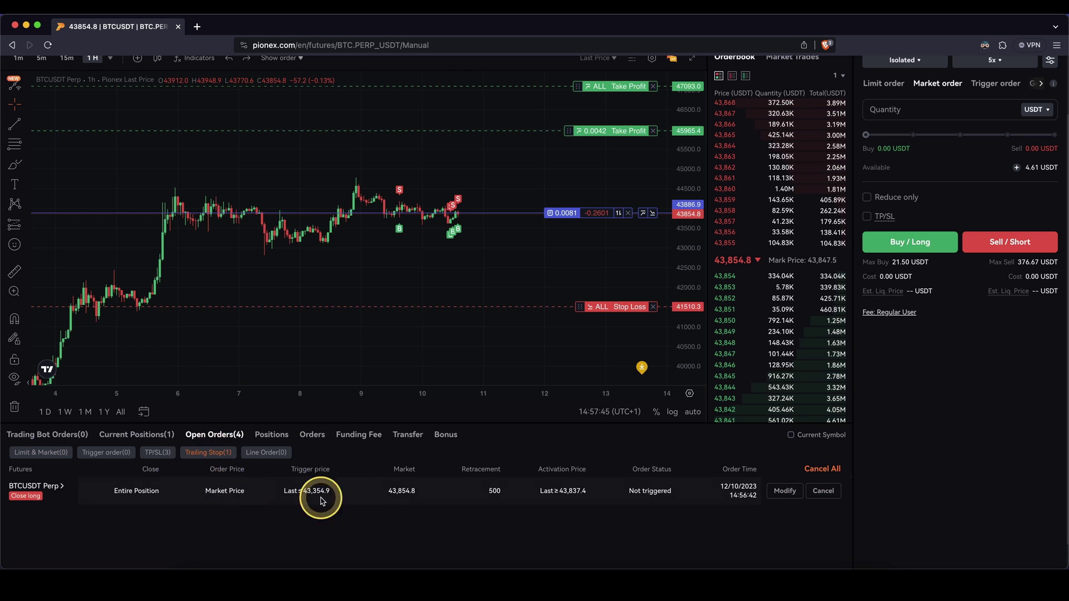
pyautogui.click(823, 492)
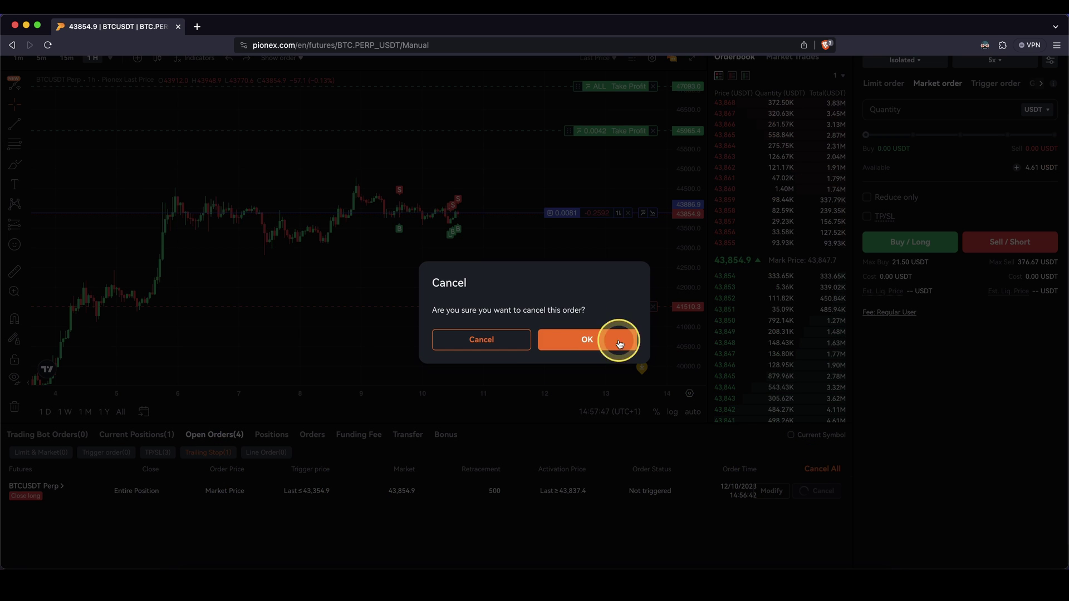
pyautogui.click(585, 342)
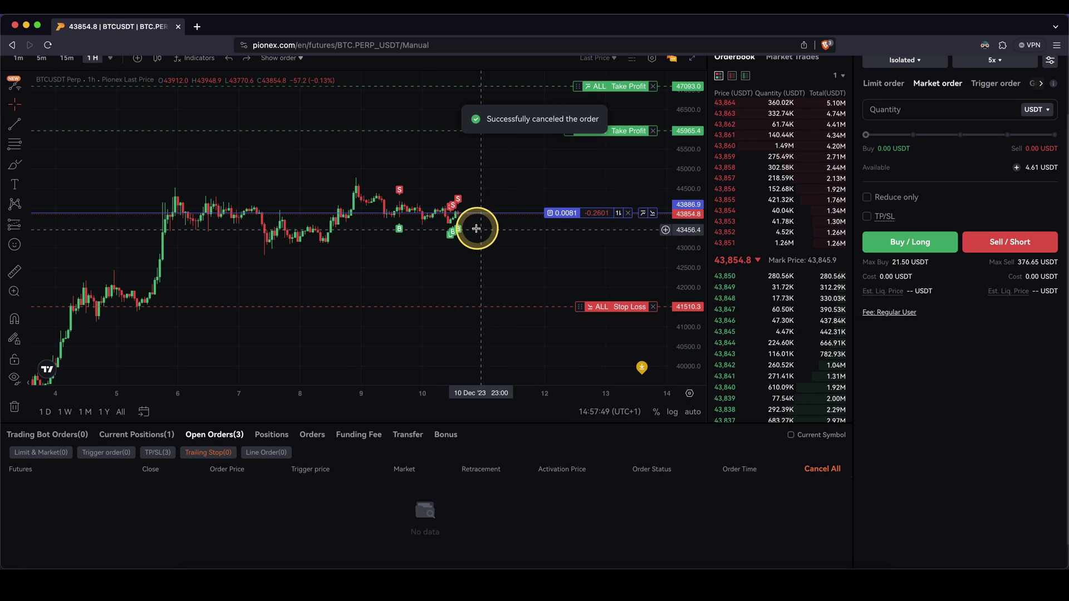
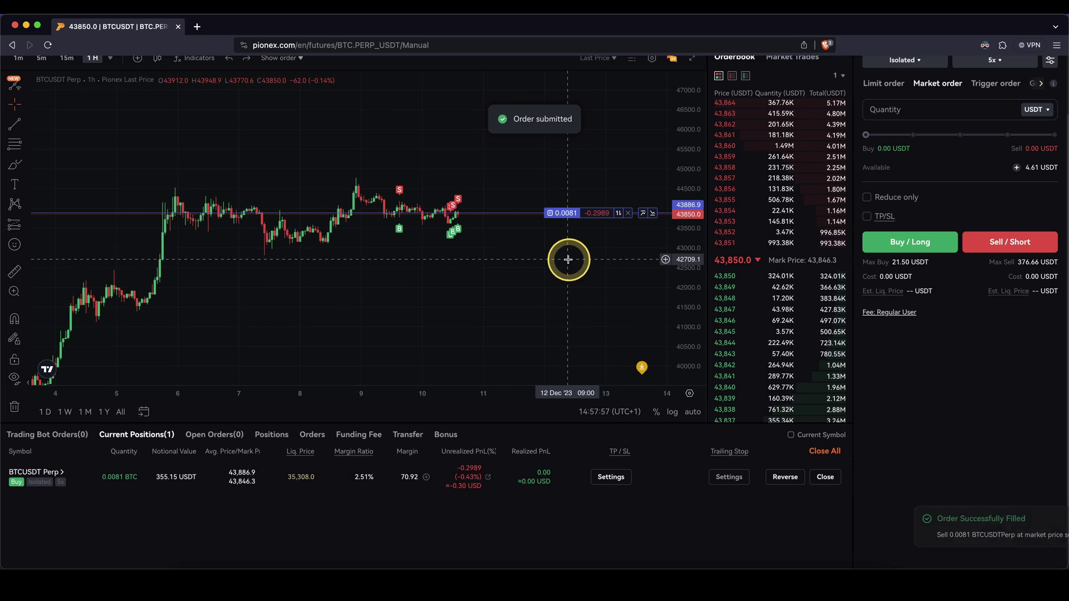
# Step: Set the BTCUSDT market order quantity to 100% of the available balance and enable TP/SL for it
pyautogui.moveTo(533, 265); pyautogui.dragTo(530, 267)
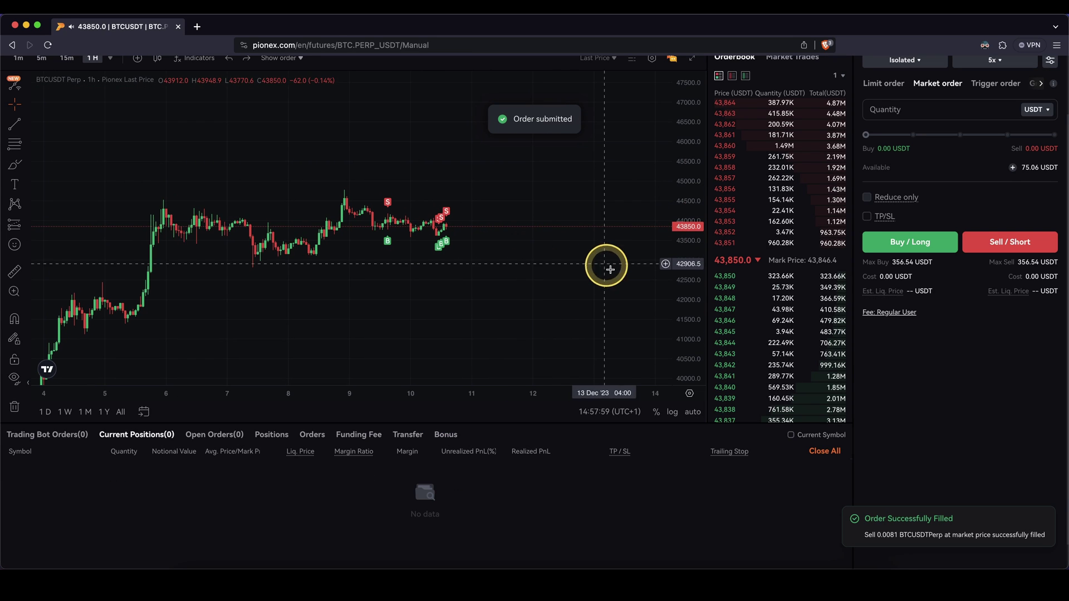
pyautogui.scroll(-2, 588, 276)
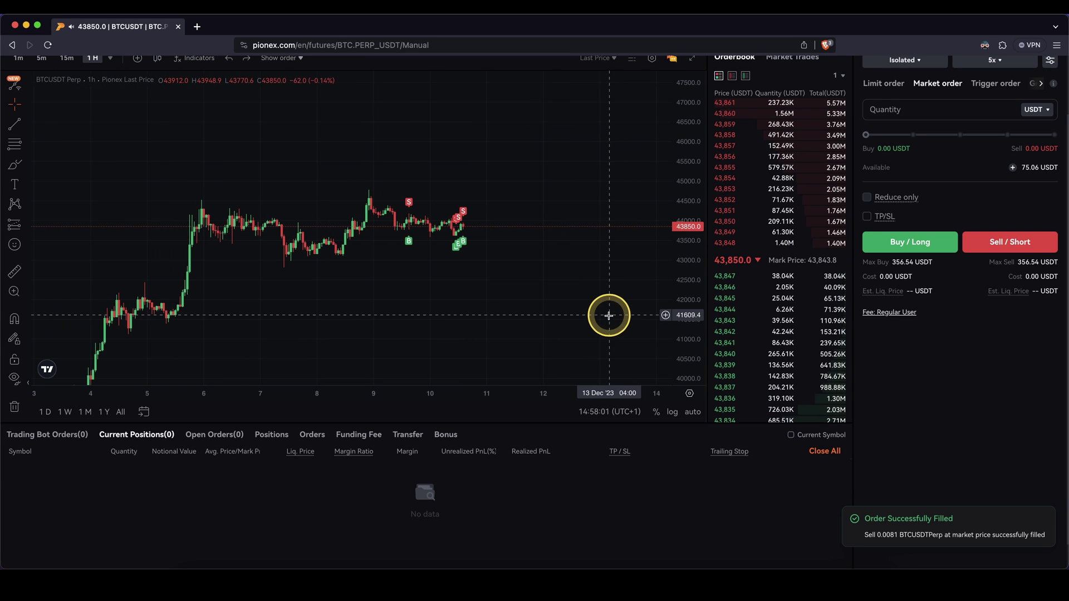
pyautogui.scroll(2, 913, 390)
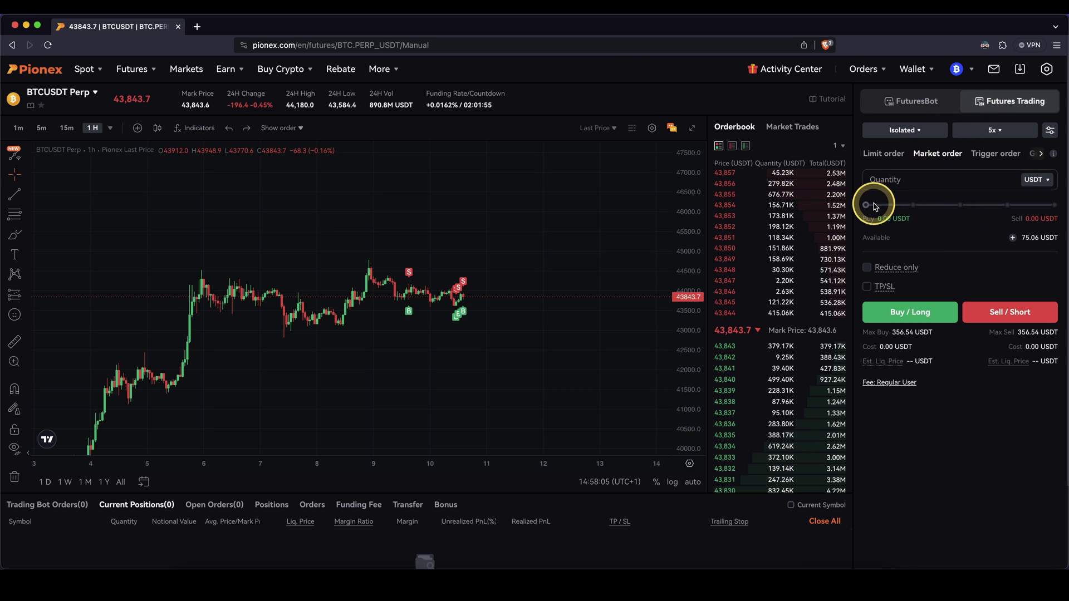
pyautogui.moveTo(874, 206); pyautogui.dragTo(1054, 203)
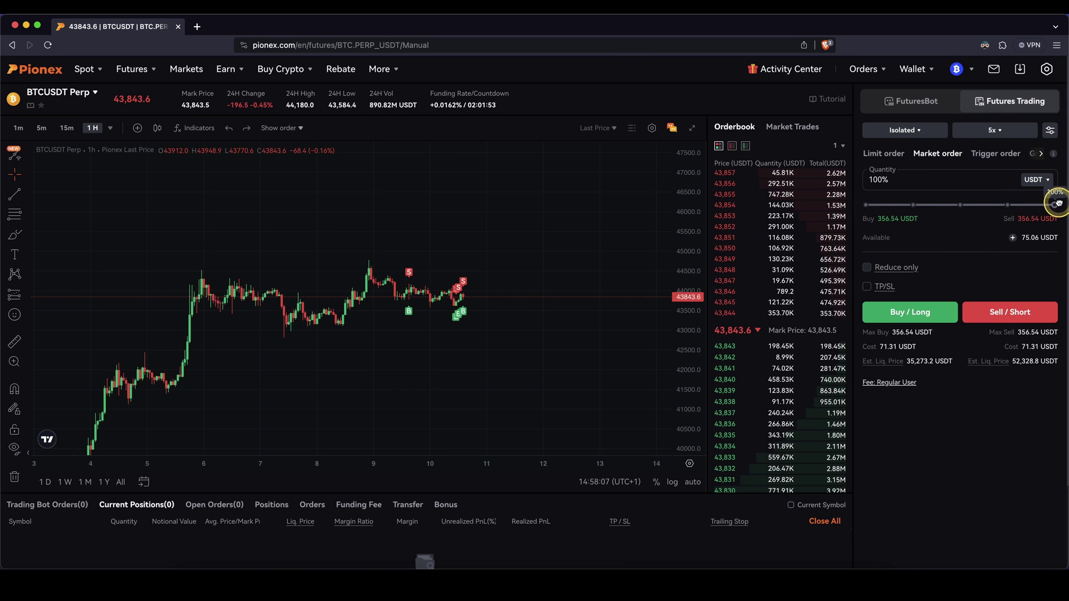
pyautogui.click(870, 289)
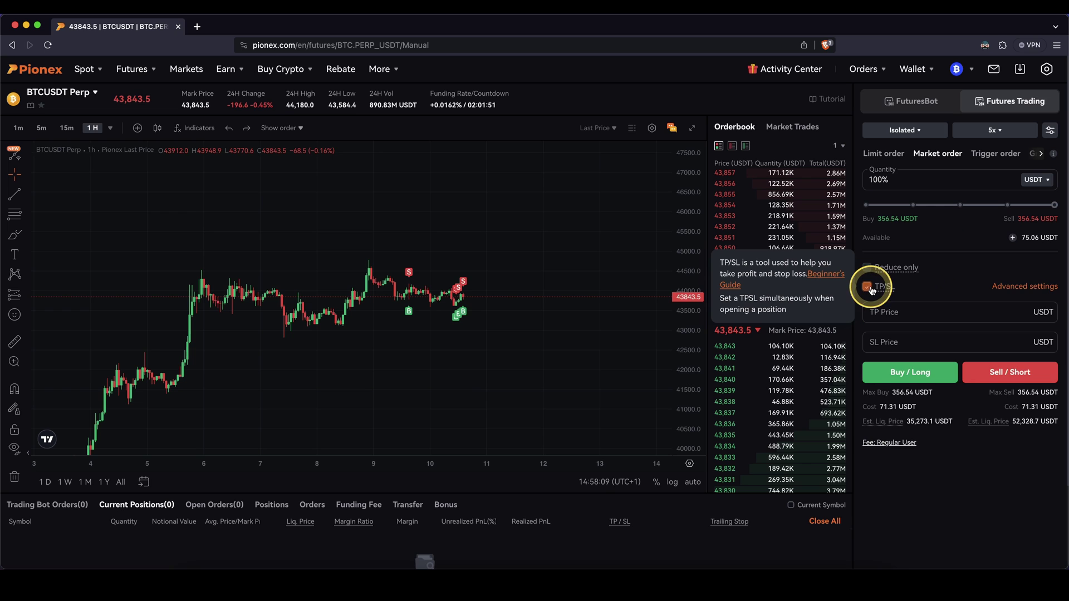
# Step: In the advanced TP/SL settings for a short, set an entire-position profit amount of 40 and loss amount of 12 USDT, and apply them
pyautogui.click(1027, 287)
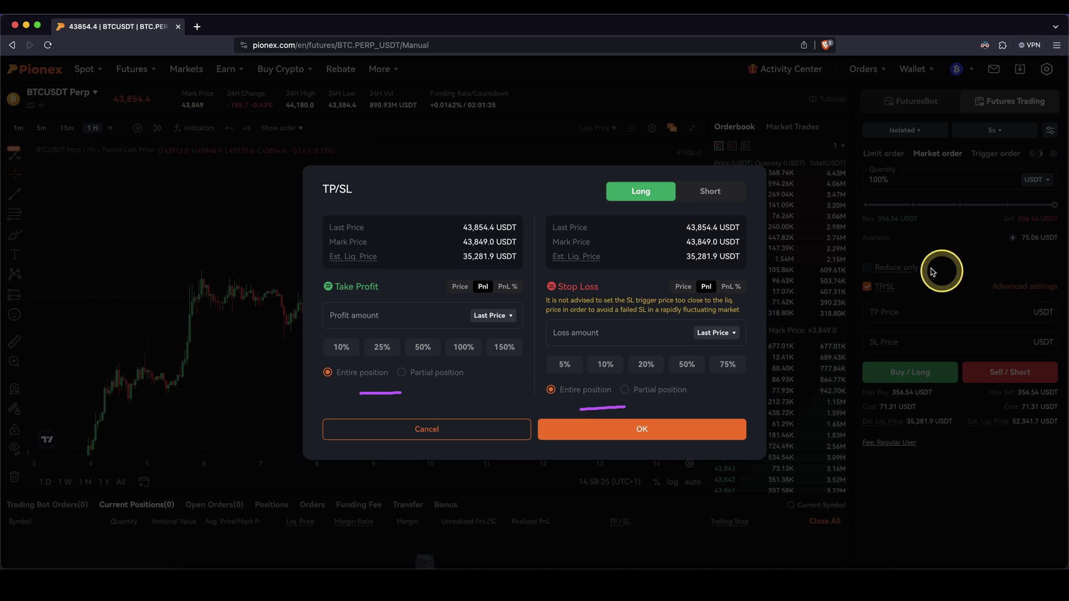
pyautogui.click(693, 186)
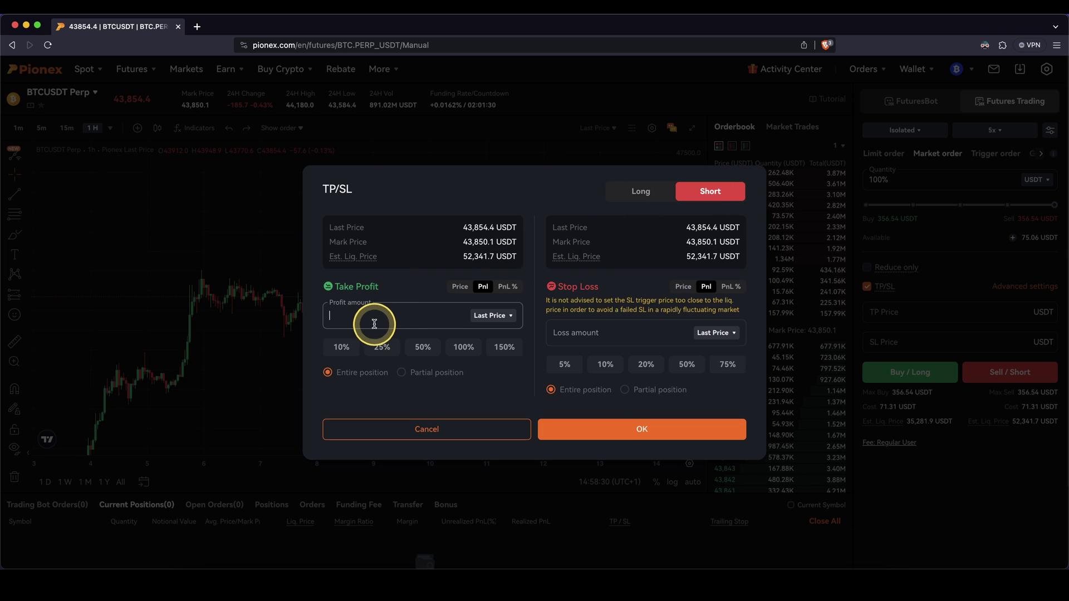
pyautogui.write('40')
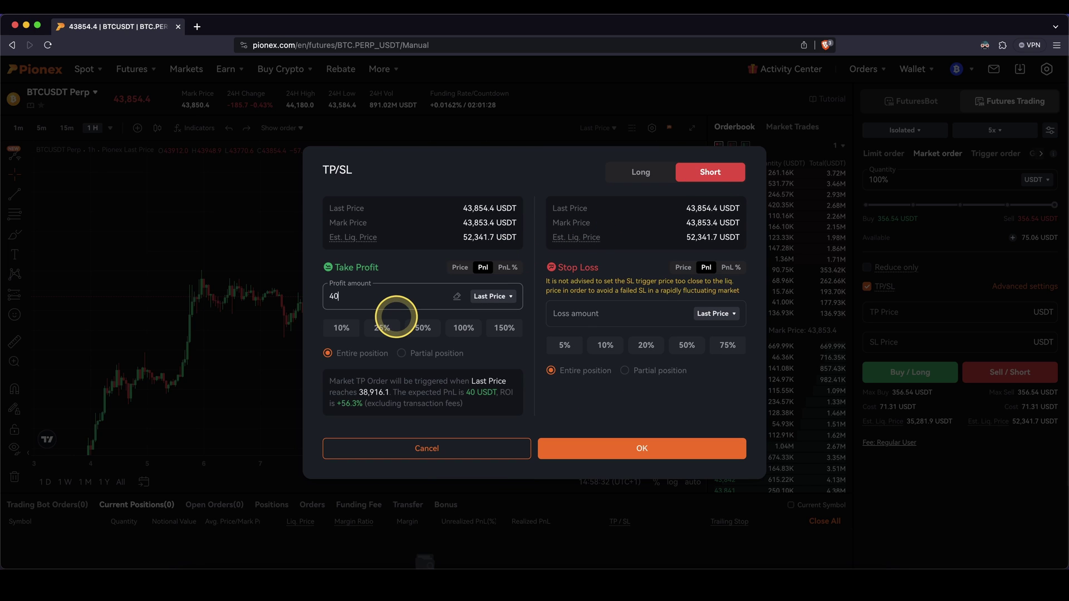
pyautogui.write('12')
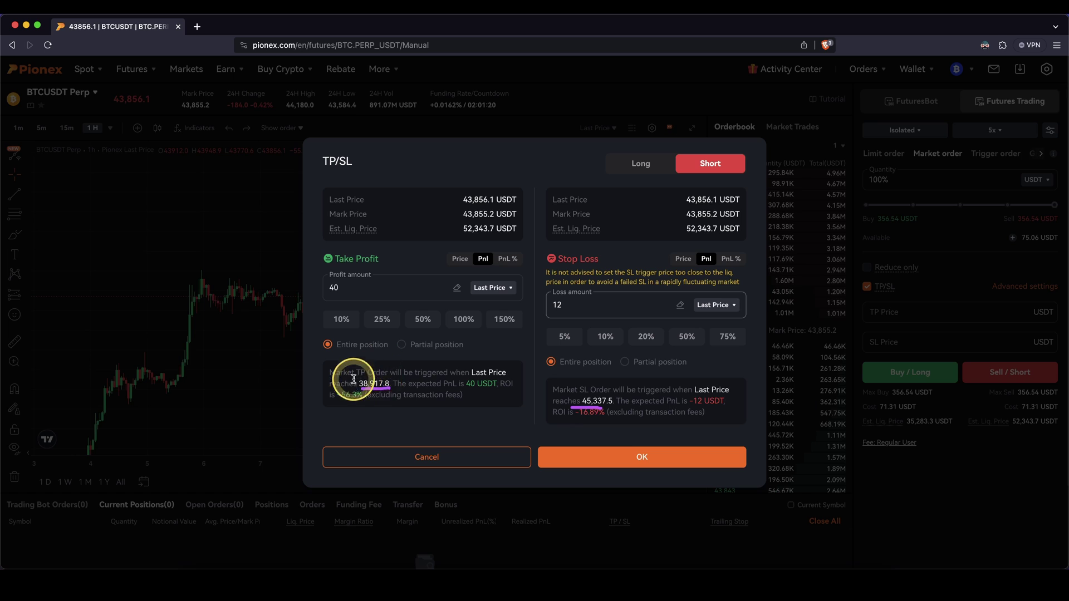
pyautogui.click(324, 291)
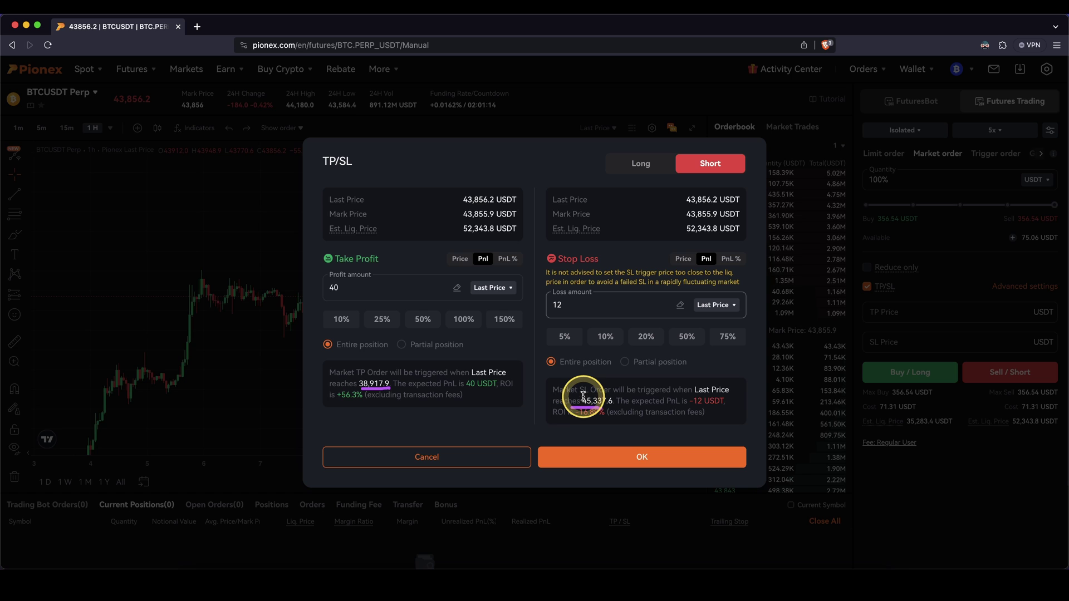
pyautogui.click(659, 458)
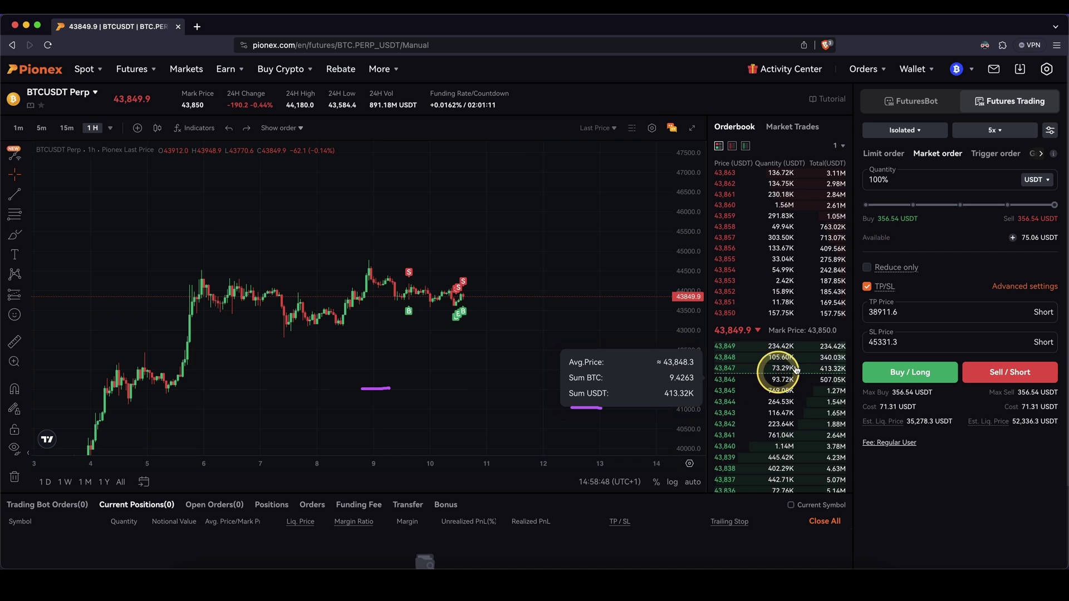
# Step: Submit the BTCUSDT market order as a short with its TP/SL and confirm it
pyautogui.click(1017, 379)
pyautogui.click(596, 424)
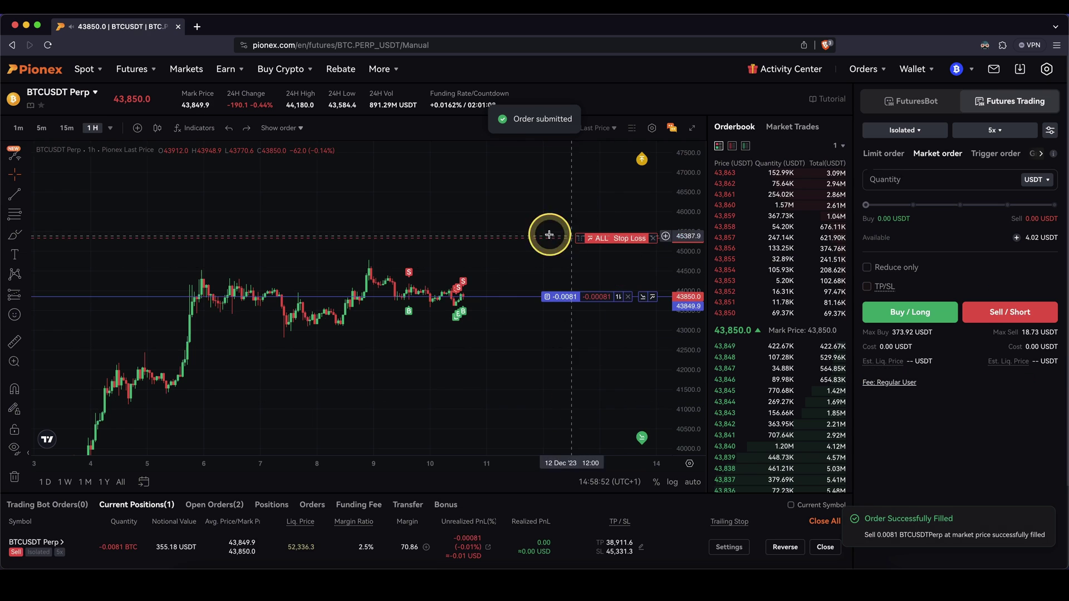
# Step: Examine the short's Stop Loss, estimated liquidation price and Take Profit lines on the chart
pyautogui.moveTo(547, 346); pyautogui.dragTo(439, 323)
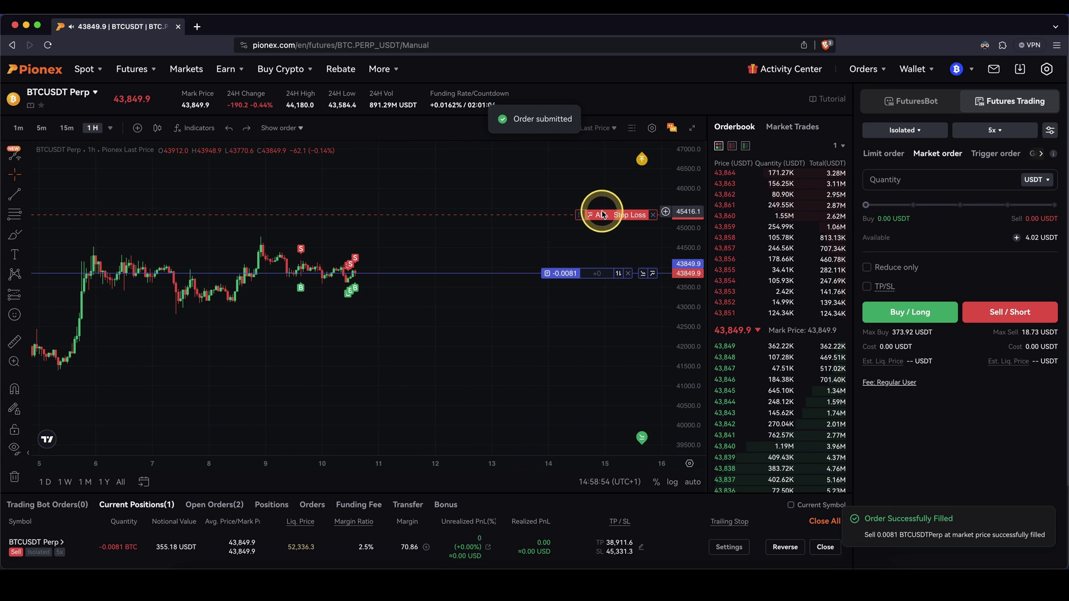
pyautogui.moveTo(600, 206)
pyautogui.mouseDown()
pyautogui.moveTo(575, 215)
pyautogui.moveTo(647, 223)
pyautogui.mouseUp()
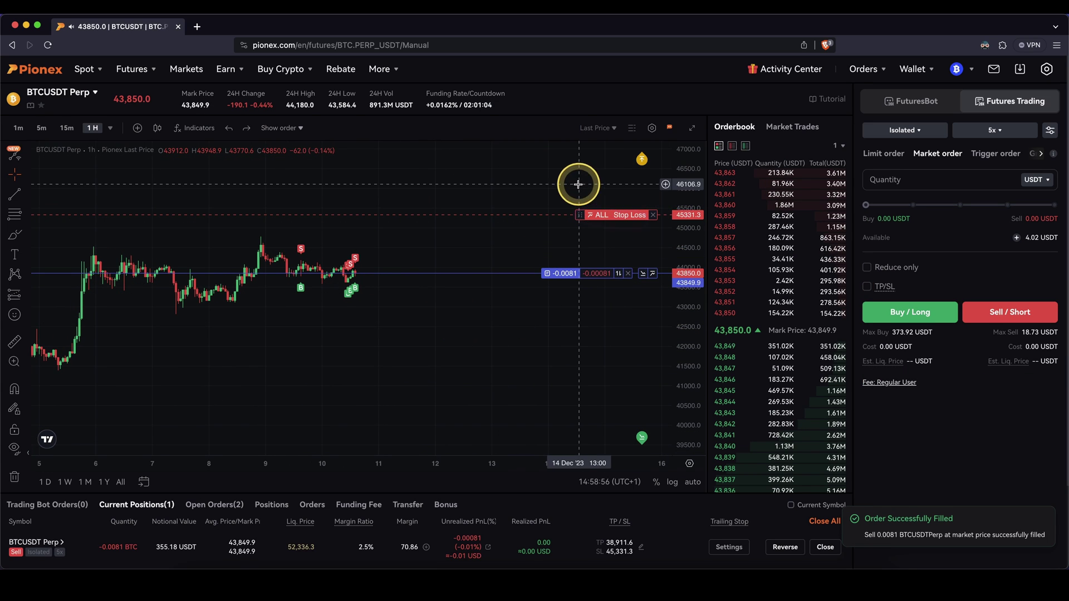
pyautogui.moveTo(577, 183); pyautogui.dragTo(577, 202)
pyautogui.moveTo(683, 189); pyautogui.dragTo(692, 314)
pyautogui.moveTo(588, 234); pyautogui.dragTo(627, 309)
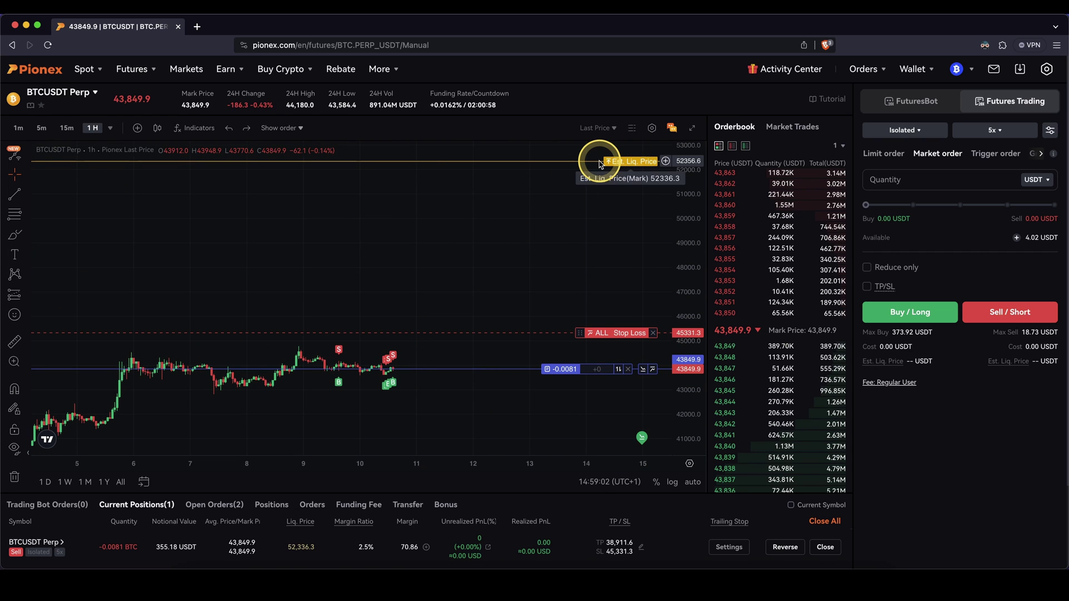
pyautogui.moveTo(584, 226); pyautogui.dragTo(563, 178)
pyautogui.moveTo(569, 337); pyautogui.dragTo(549, 301)
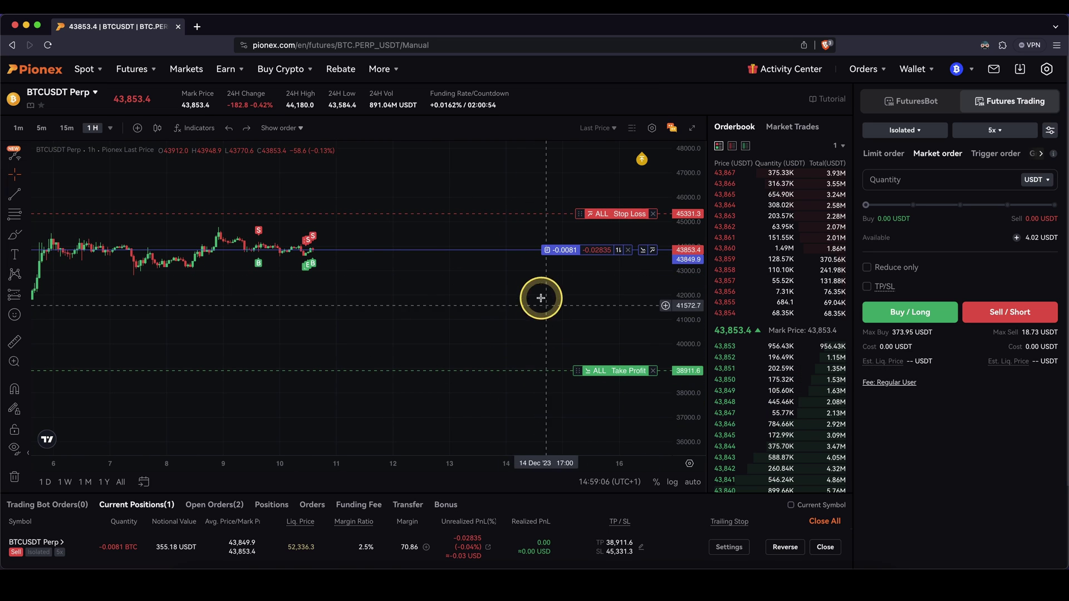
# Step: Review the BTCUSDT short's details in the current positions and check its take-profit and stop-loss orders without modifying them
pyautogui.scroll(-3, 536, 541)
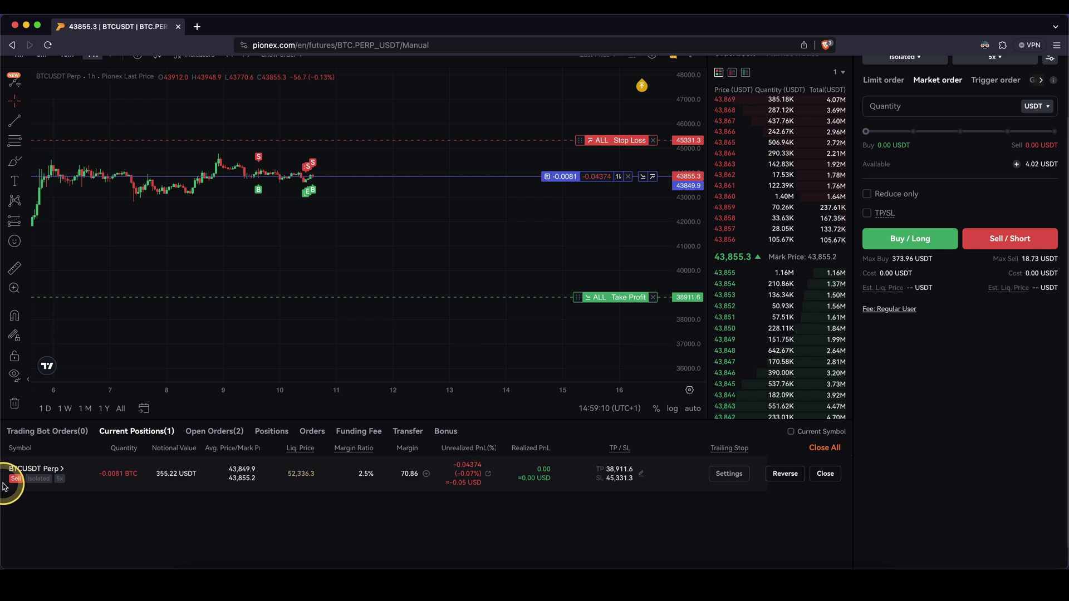
pyautogui.moveTo(103, 483); pyautogui.dragTo(137, 483)
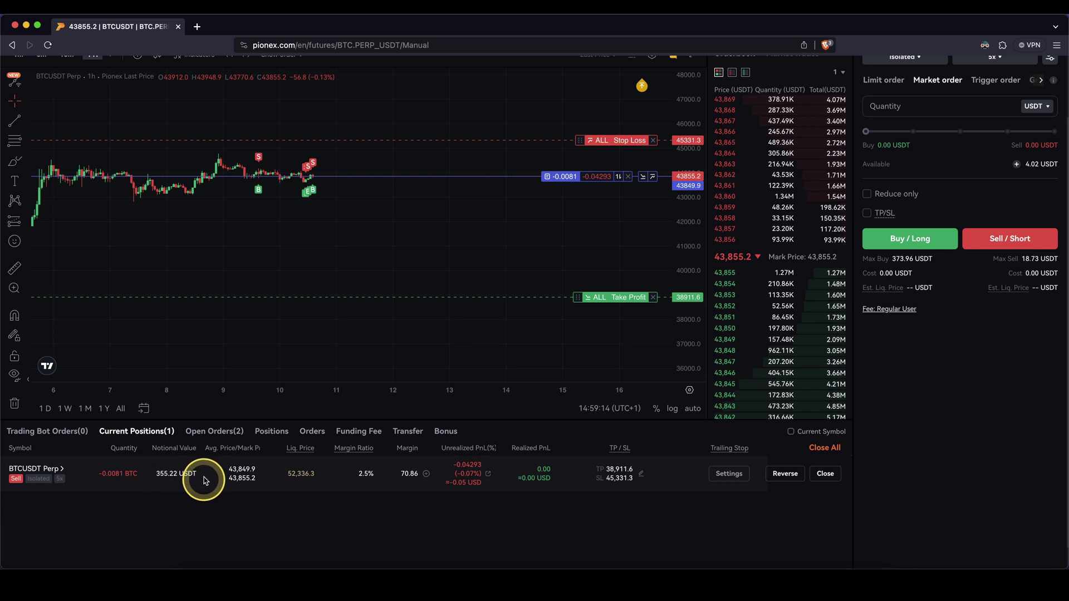
pyautogui.moveTo(453, 459); pyautogui.dragTo(454, 460)
pyautogui.scroll(2, 303, 260)
pyautogui.moveTo(342, 248); pyautogui.dragTo(428, 258)
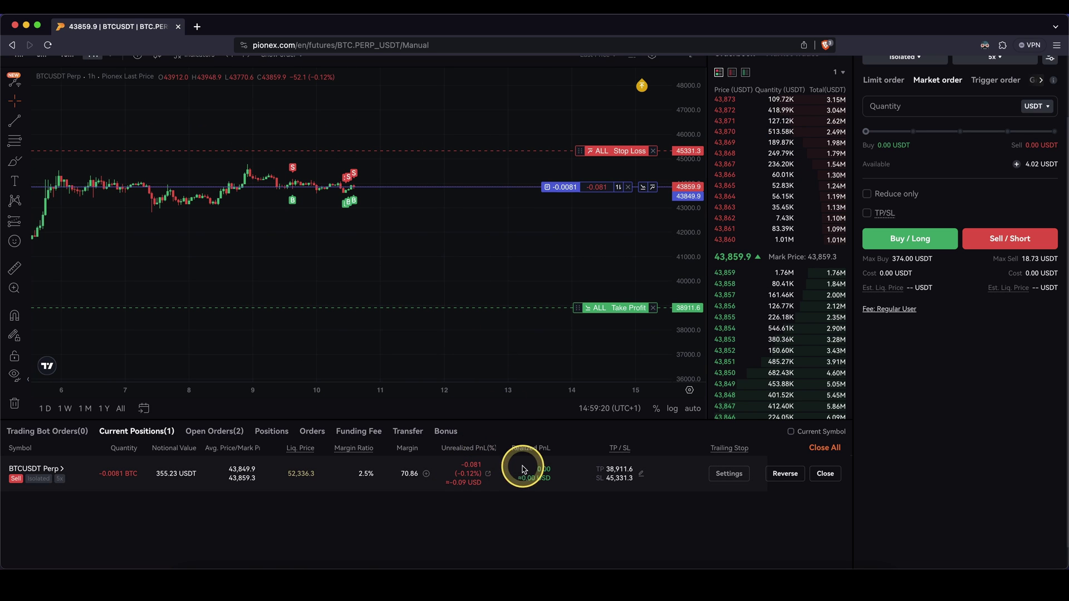
pyautogui.click(641, 473)
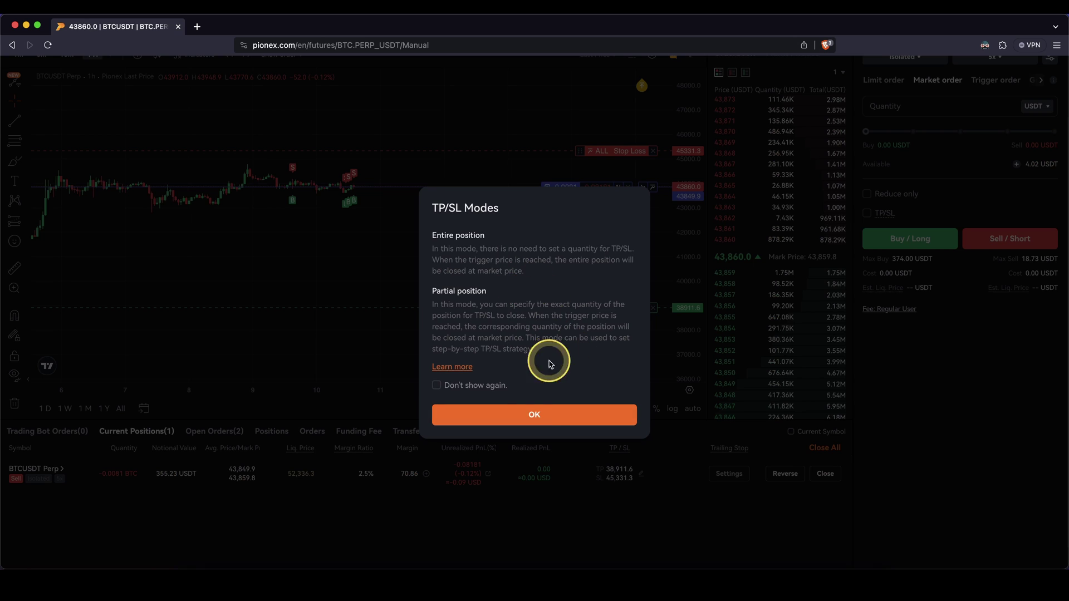
pyautogui.click(537, 412)
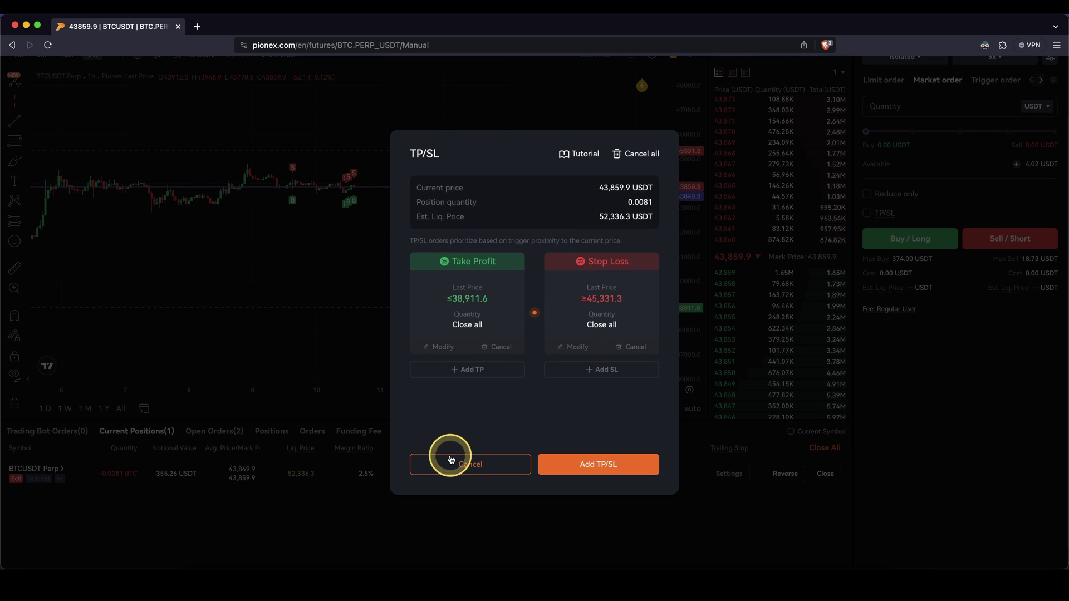
pyautogui.click(451, 459)
# Step: Set a trailing stop by distance on the BTCUSDT short with a 400 USDT retracement and no activation price
pyautogui.click(719, 471)
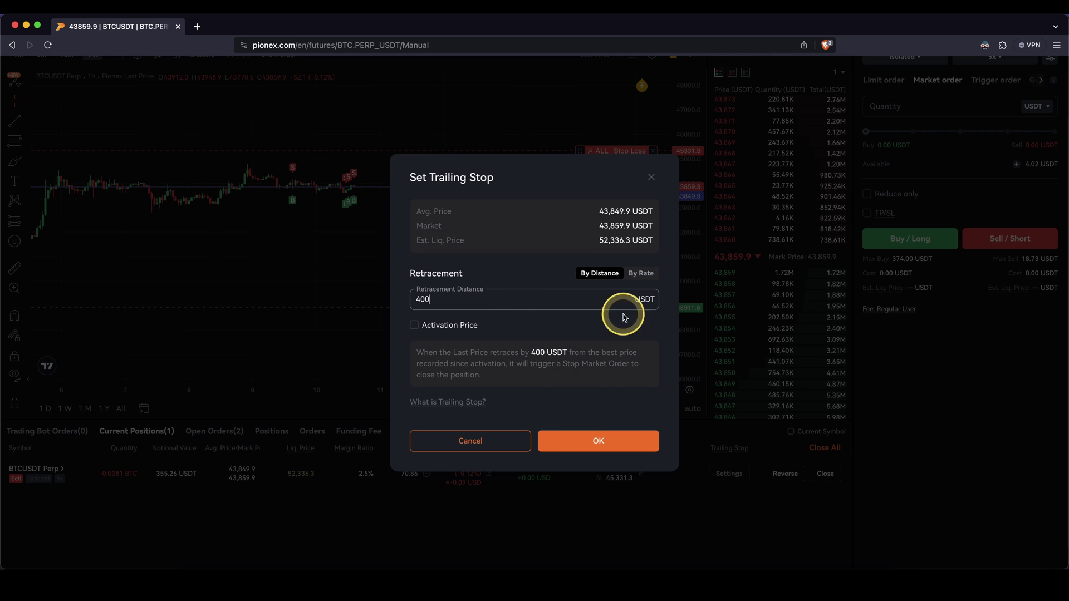
pyautogui.click(608, 440)
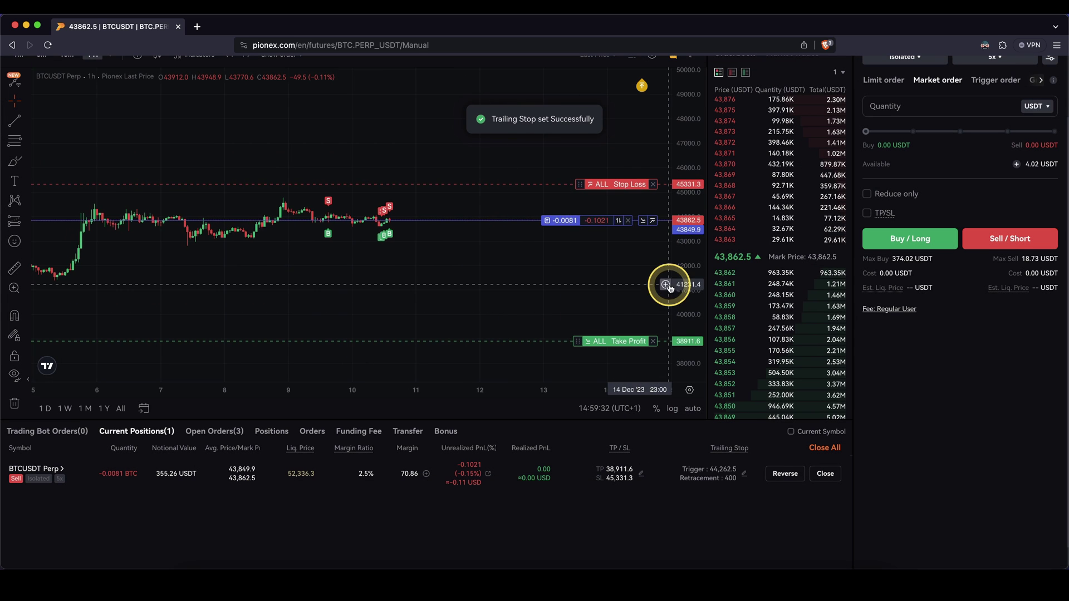
pyautogui.moveTo(690, 190); pyautogui.dragTo(701, 336)
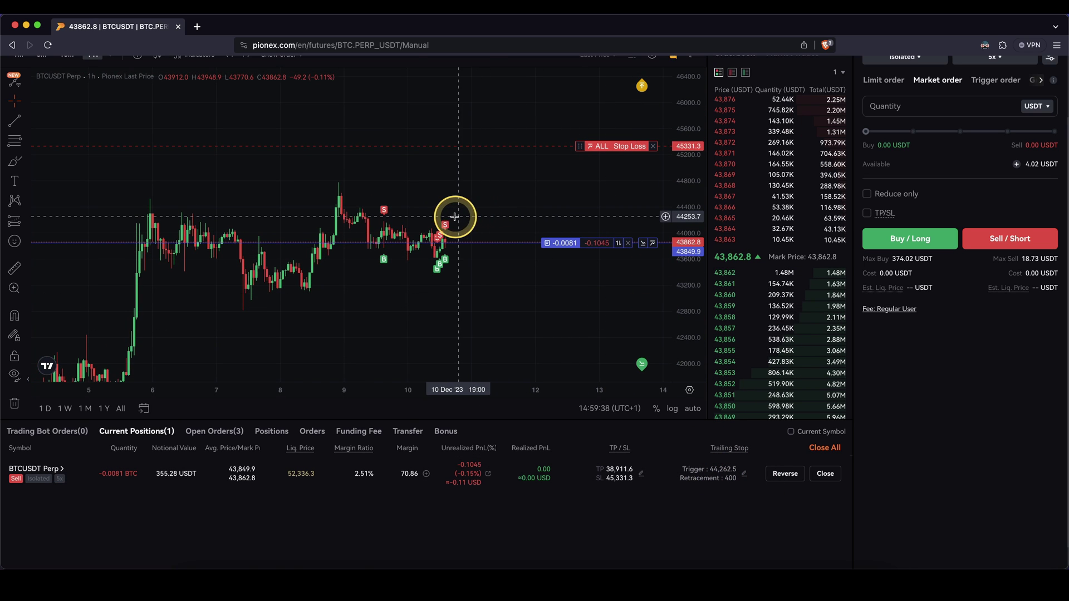
pyautogui.moveTo(444, 216); pyautogui.dragTo(556, 215)
pyautogui.moveTo(446, 239); pyautogui.dragTo(528, 325)
pyautogui.click(466, 215)
pyautogui.click(471, 219)
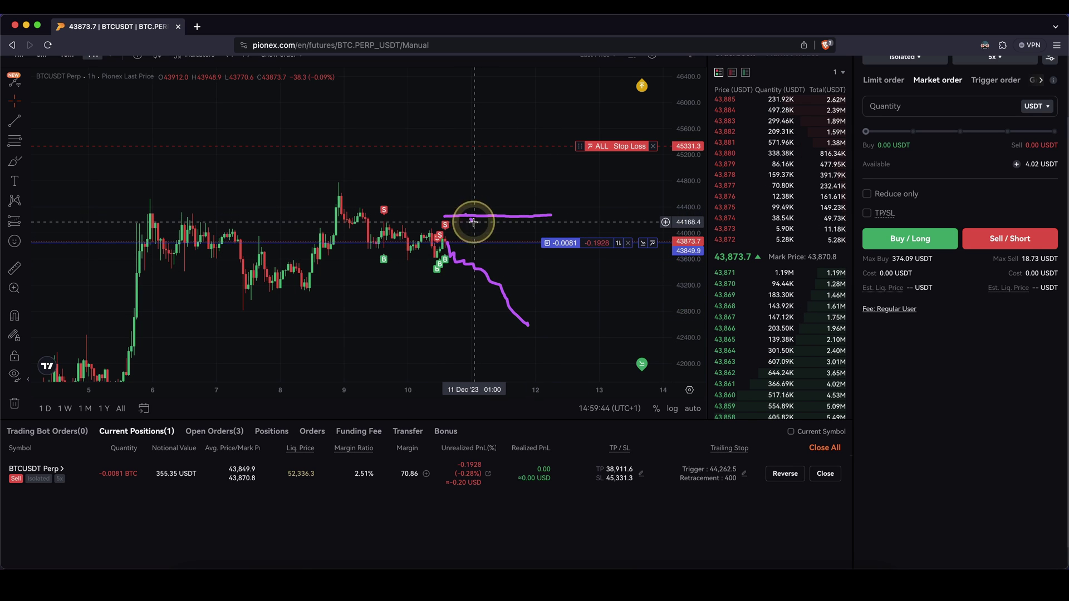
pyautogui.click(475, 223)
pyautogui.click(479, 226)
pyautogui.click(483, 230)
pyautogui.moveTo(487, 233)
pyautogui.mouseDown()
pyautogui.moveTo(547, 283)
pyautogui.moveTo(586, 262)
pyautogui.moveTo(600, 286)
pyautogui.mouseUp()
pyautogui.moveTo(599, 286); pyautogui.dragTo(548, 285)
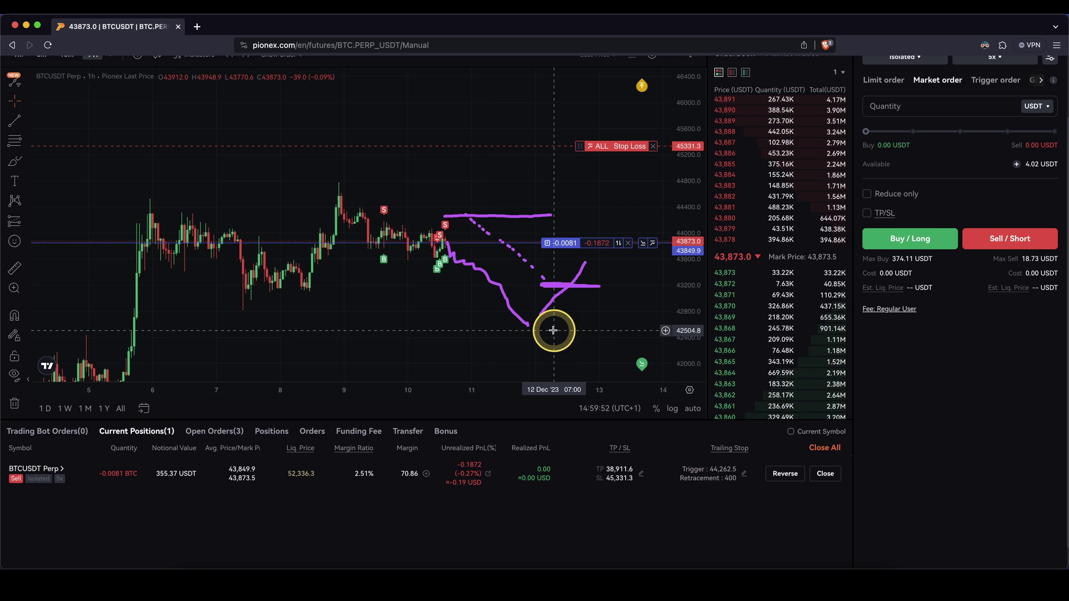
pyautogui.press('Escape')
# Step: Close the full 0.0081 BTC short position from the chart with a market order and confirm
pyautogui.moveTo(547, 310); pyautogui.dragTo(517, 293)
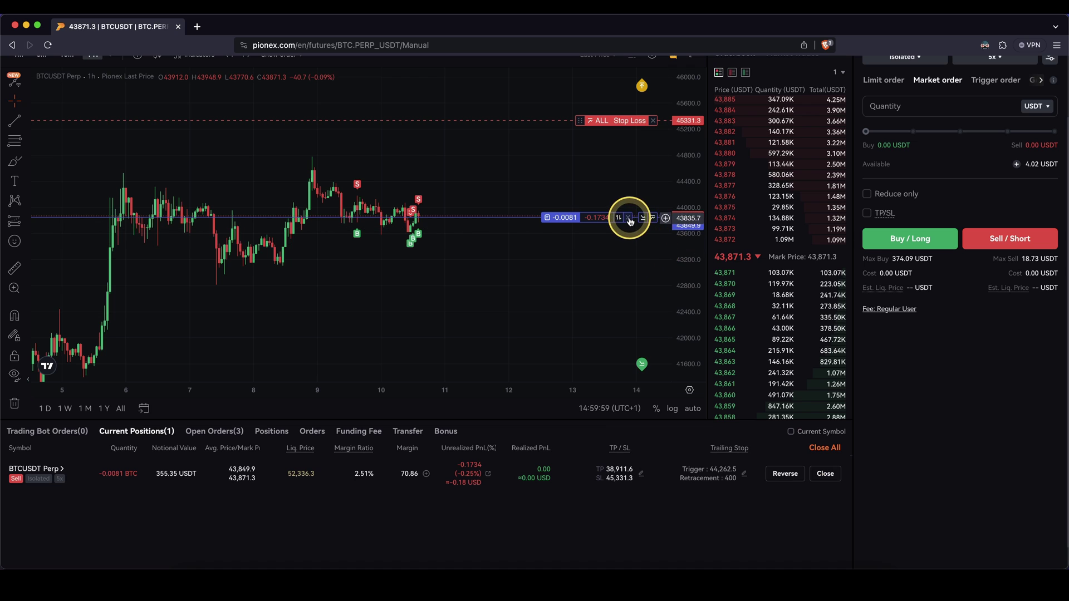
pyautogui.click(629, 220)
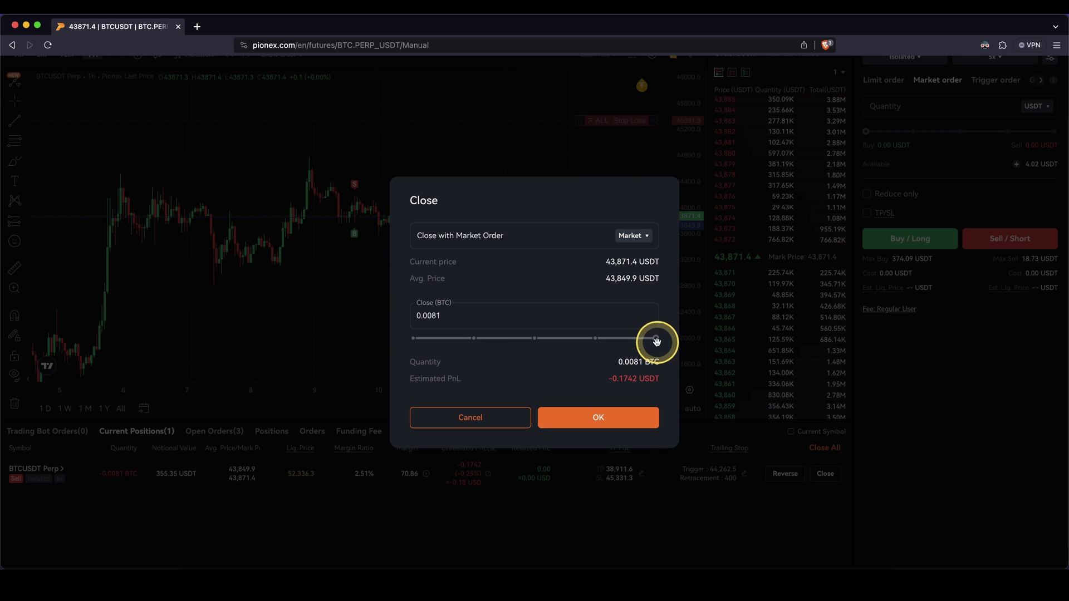
pyautogui.moveTo(665, 344); pyautogui.dragTo(659, 338)
pyautogui.click(618, 417)
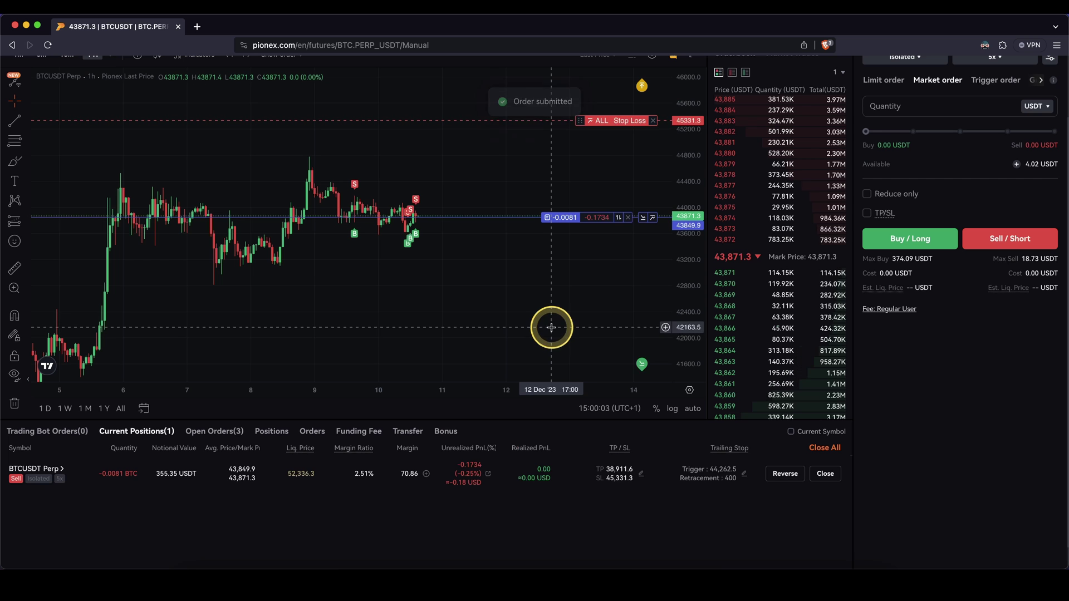